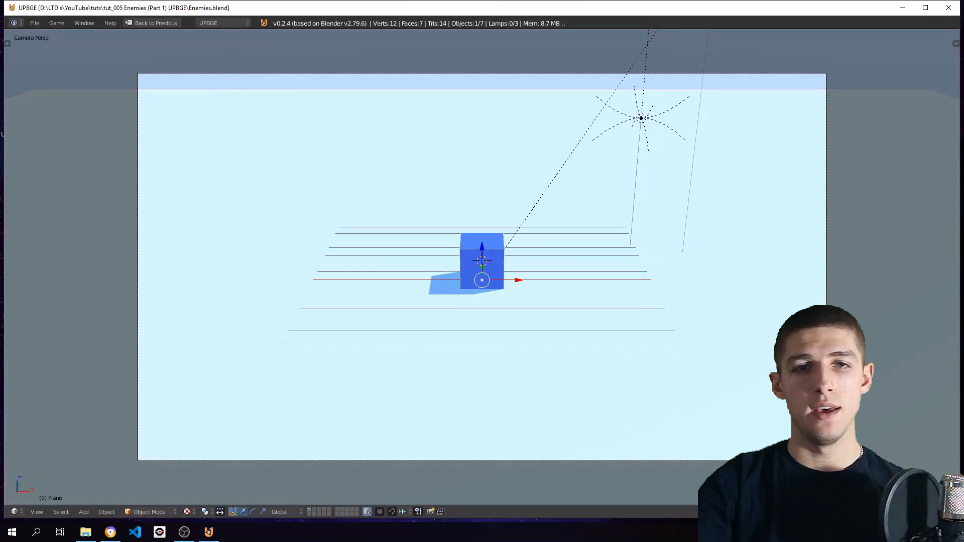
- Run the game to preview the player cube scene, and stop it
key(p)
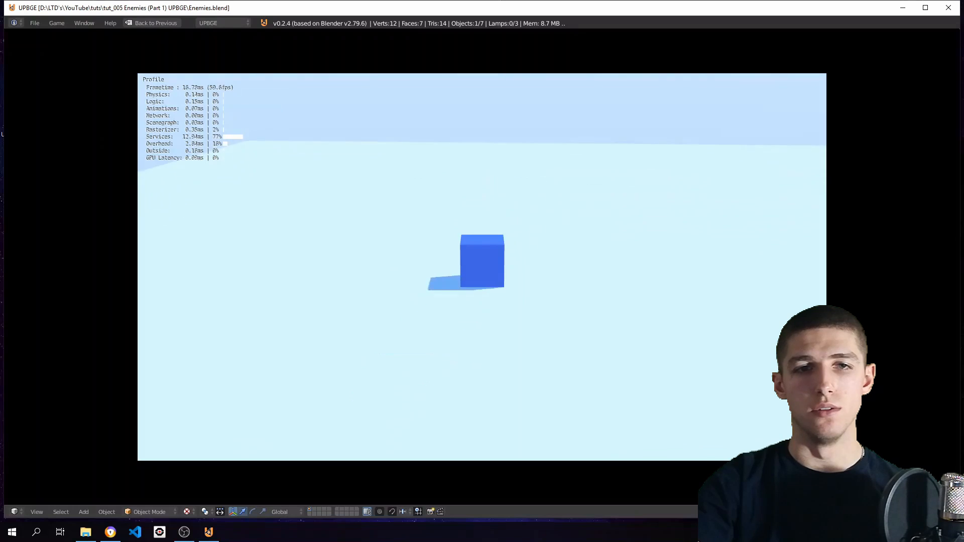
key(Escape)
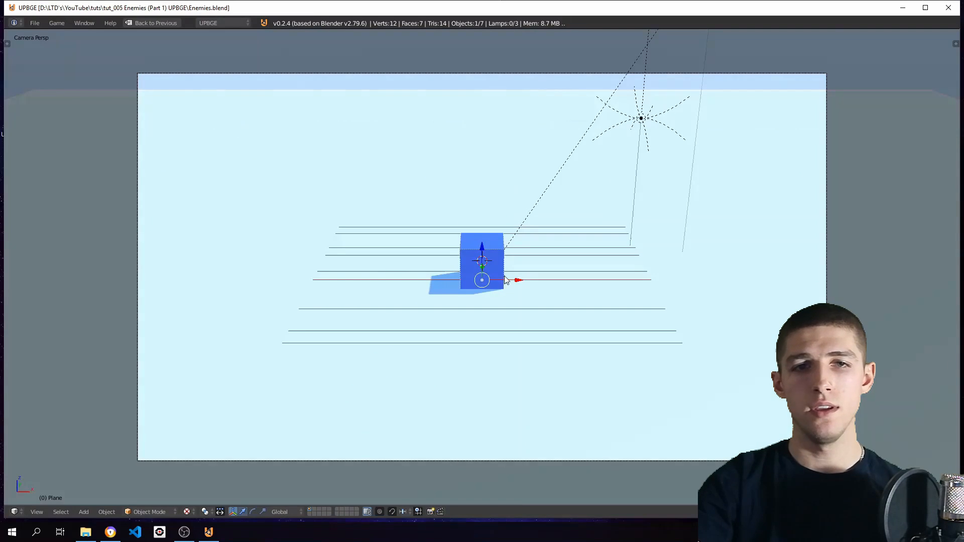
- Add a mesh cube and move it along the Y axis, away from the blue player cube
middle_drag(334, 274, 397, 296)
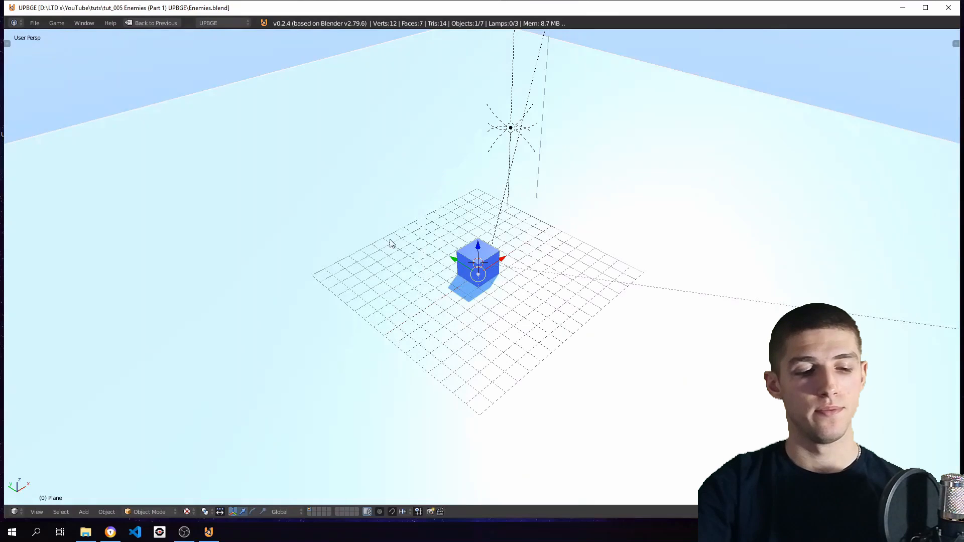
key(shift+a)
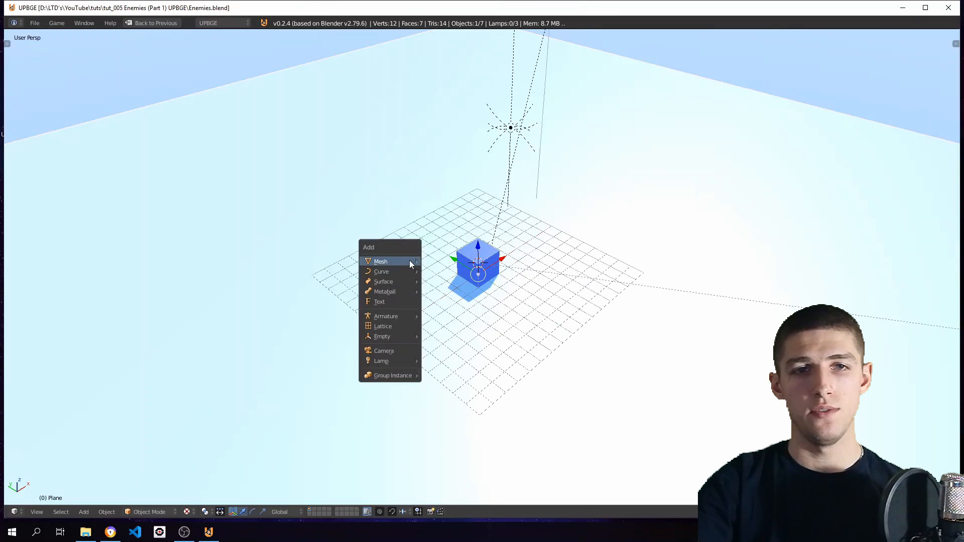
mouse_move(410, 261)
click(445, 270)
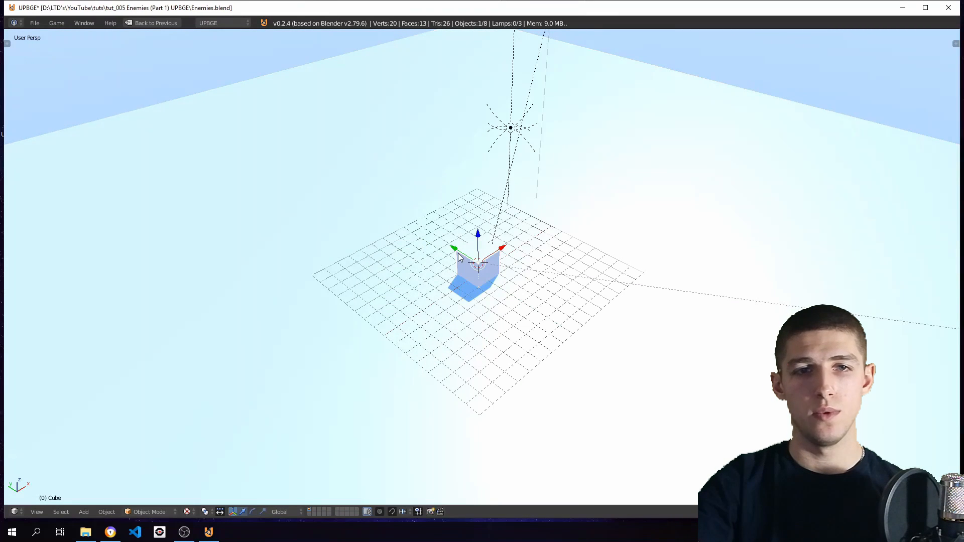
key(g)
key(y)
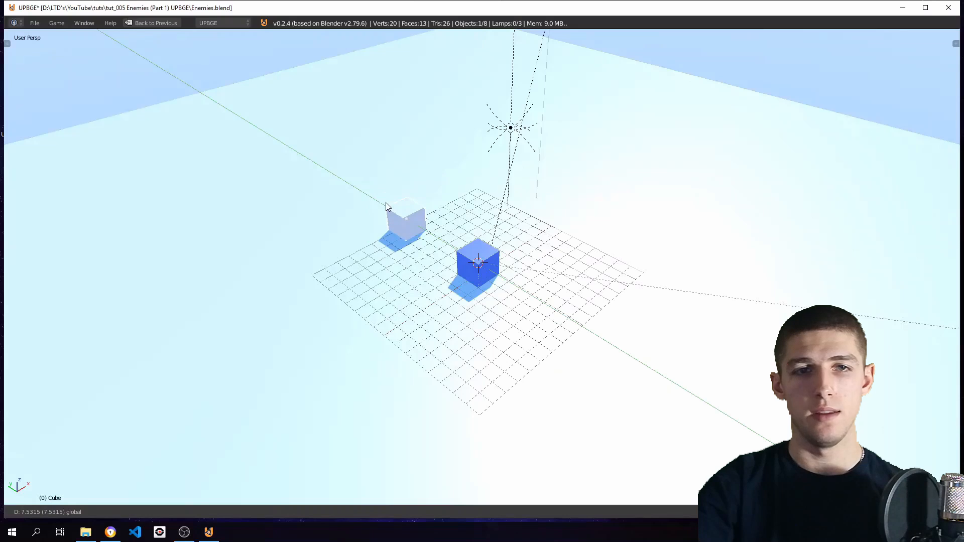
click(385, 201)
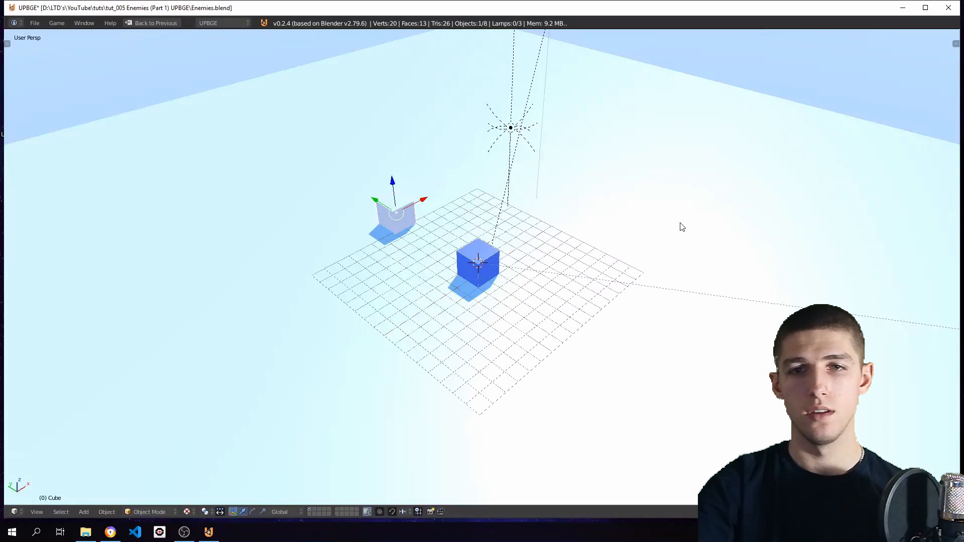
key(n)
scroll(885, 414, down, 5)
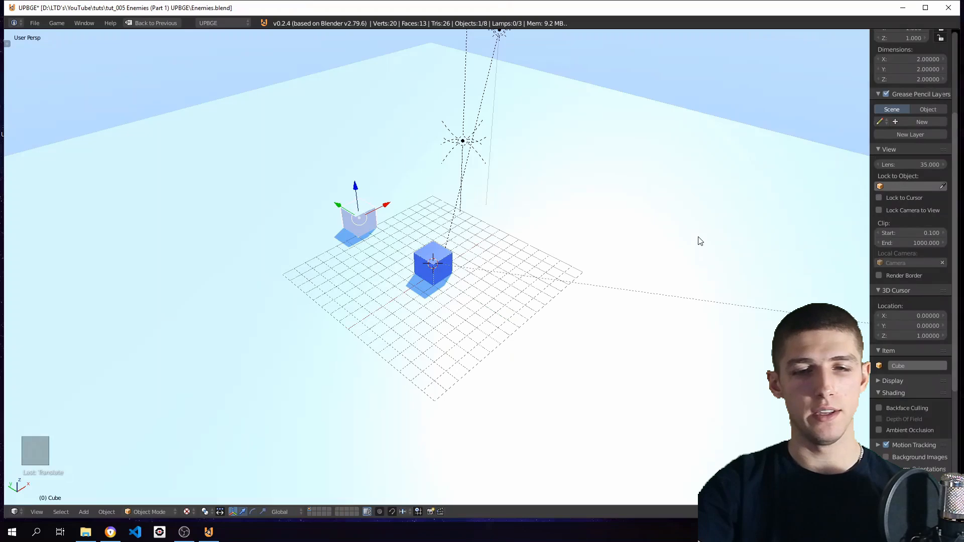
key(n)
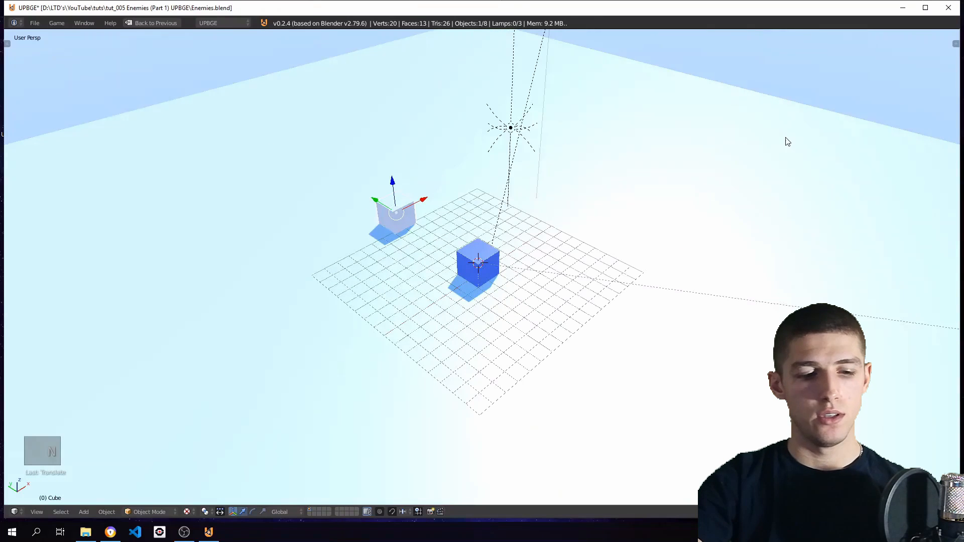
- Restore the multi-editor layout and rename the new cube as Enemy
key(ctrl+Up)
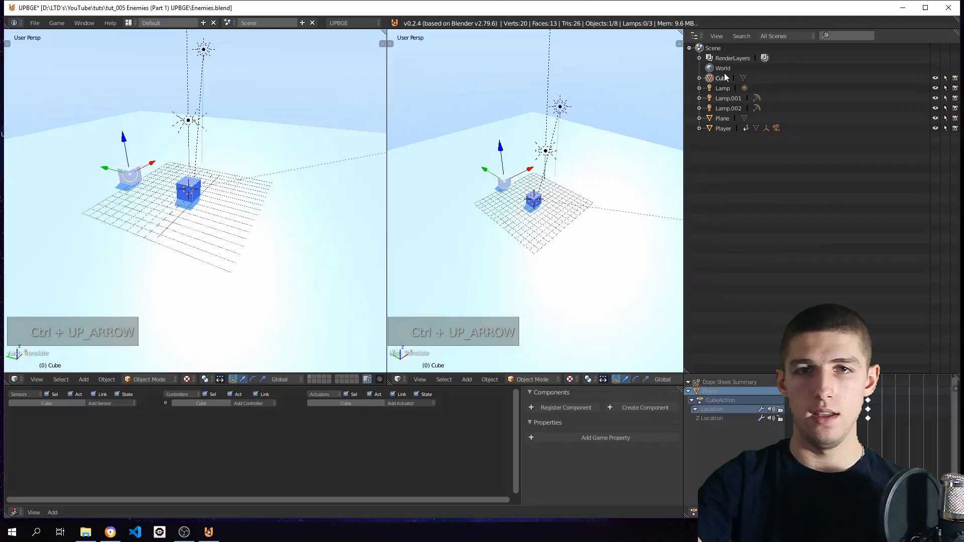
double_click(722, 79)
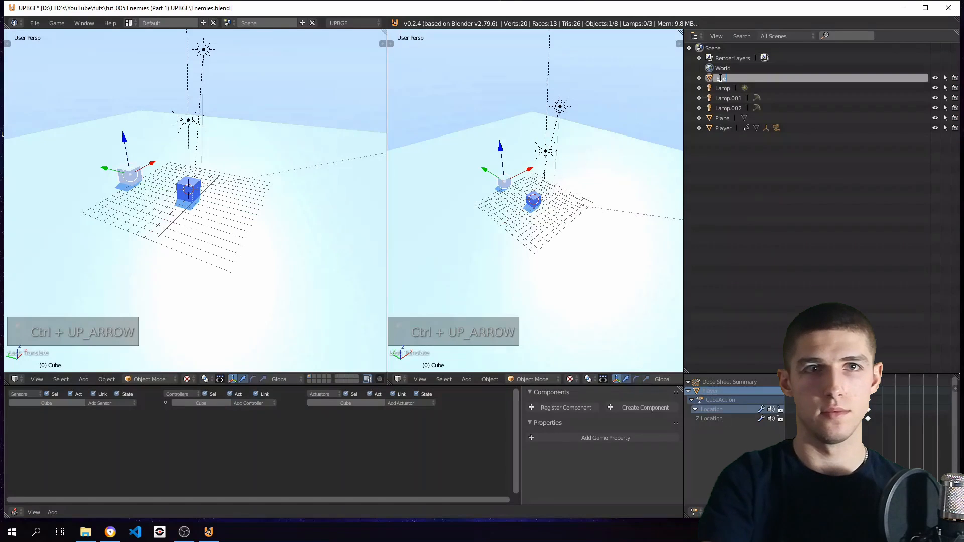
text(Enemy)
key(Return)
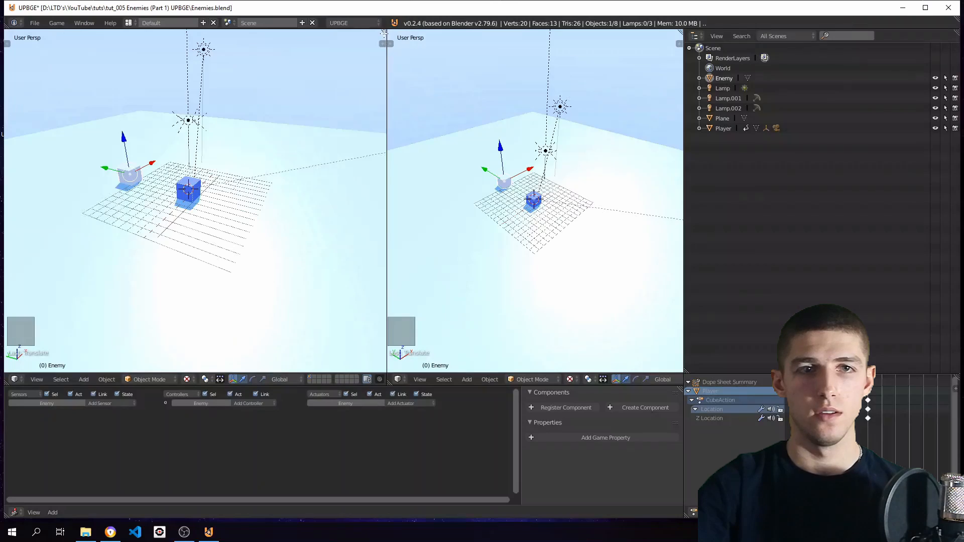
- Join the two 3D views into one wide view and frame both cubes in it
drag(387, 31, 480, 203)
scroll(228, 216, up, 6)
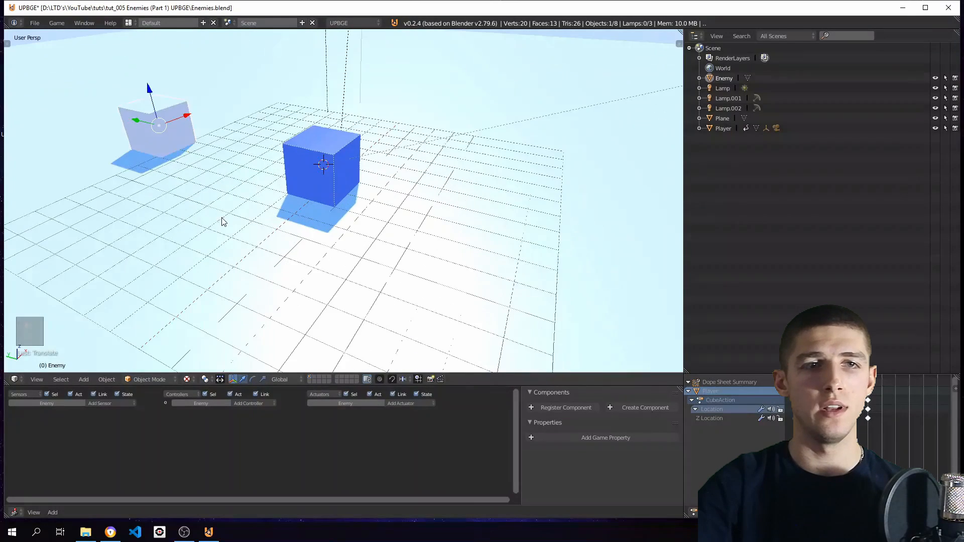
mouse_move(239, 244)
middle_down()
mouse_move(261, 244)
mouse_move(242, 235)
middle_up()
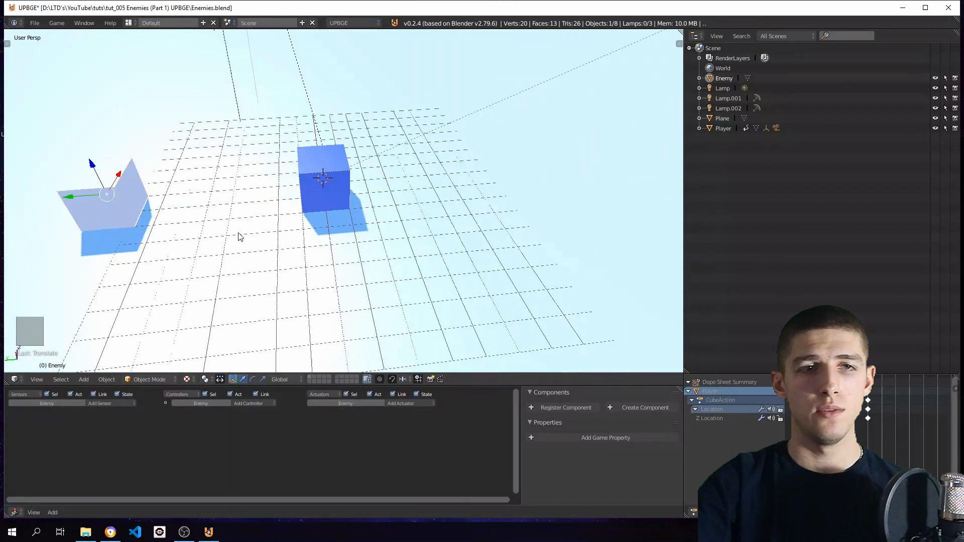
middle_drag(343, 249, 295, 250)
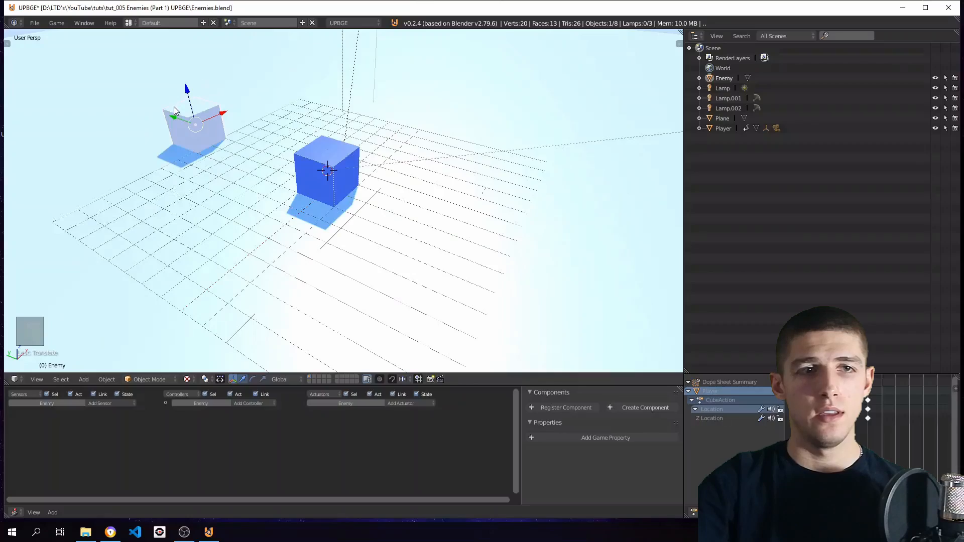
middle_drag(169, 171, 245, 165)
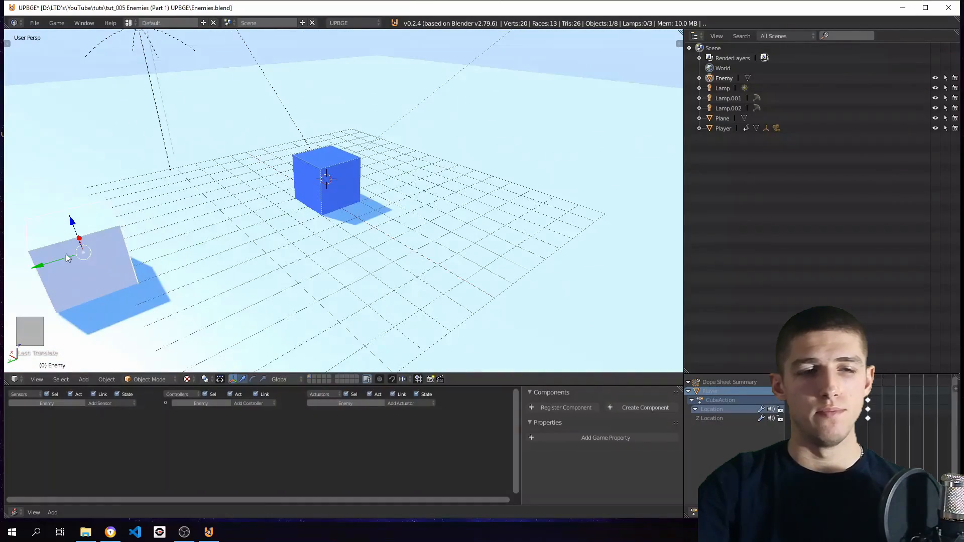
middle_drag(286, 279, 231, 251)
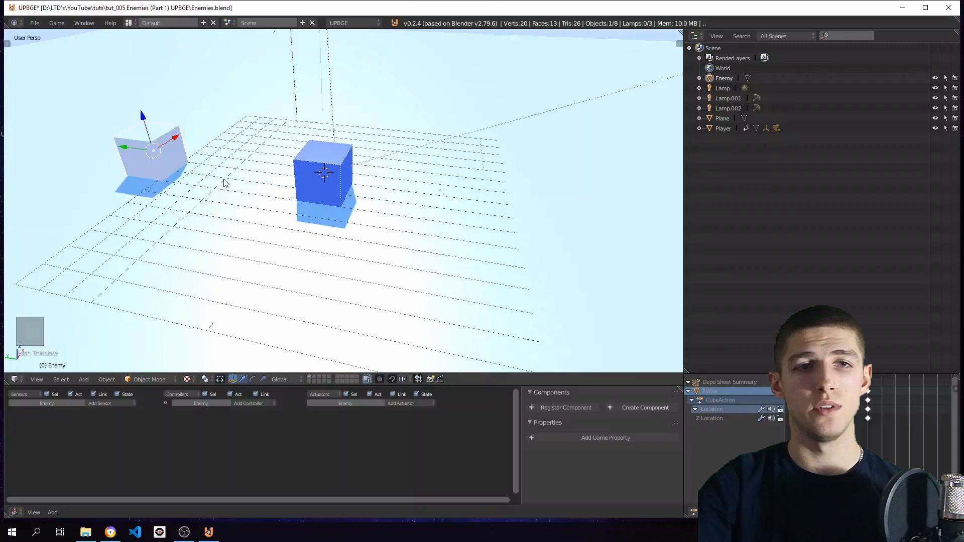
- With the Enemy cube selected, enlarge the Dope Sheet area and turn it into a Properties editor
right_click(327, 161)
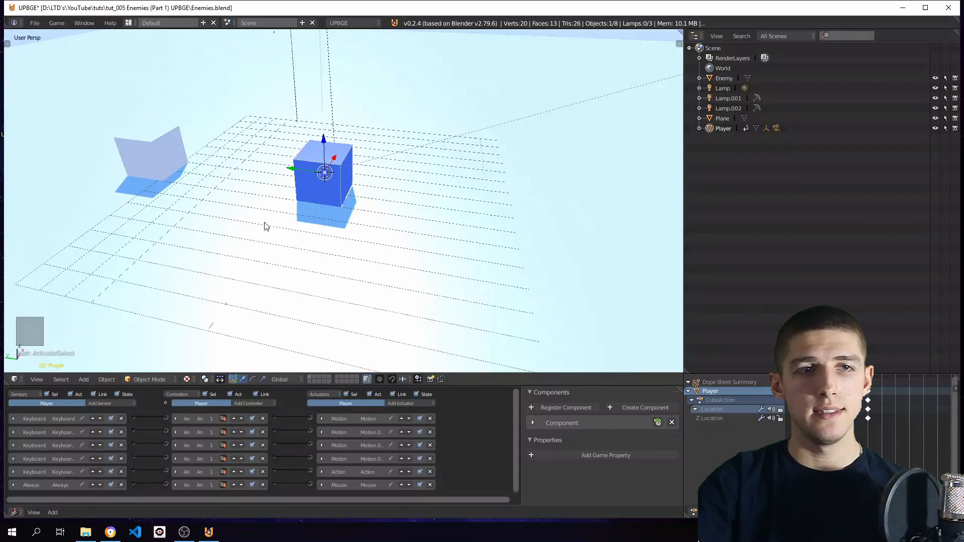
right_click(151, 131)
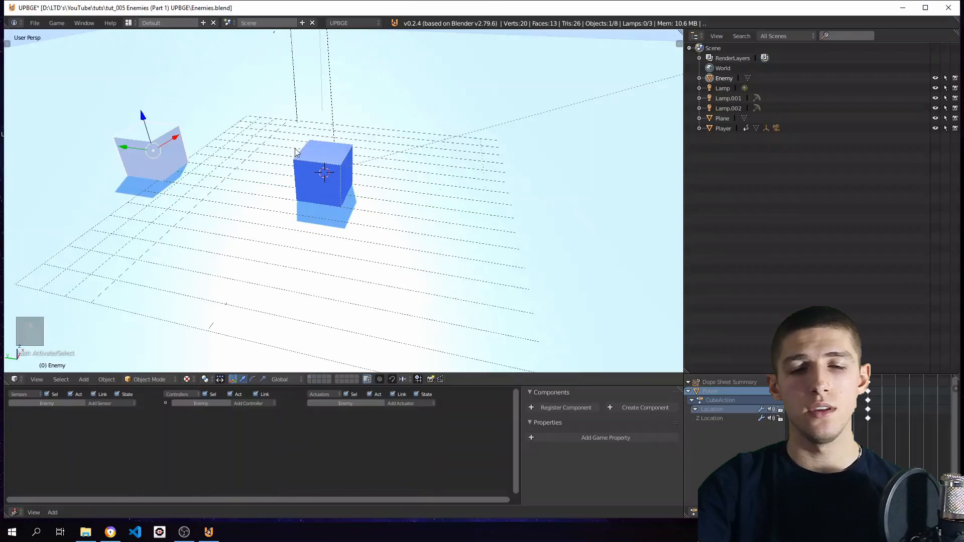
drag(772, 373, 772, 222)
click(690, 514)
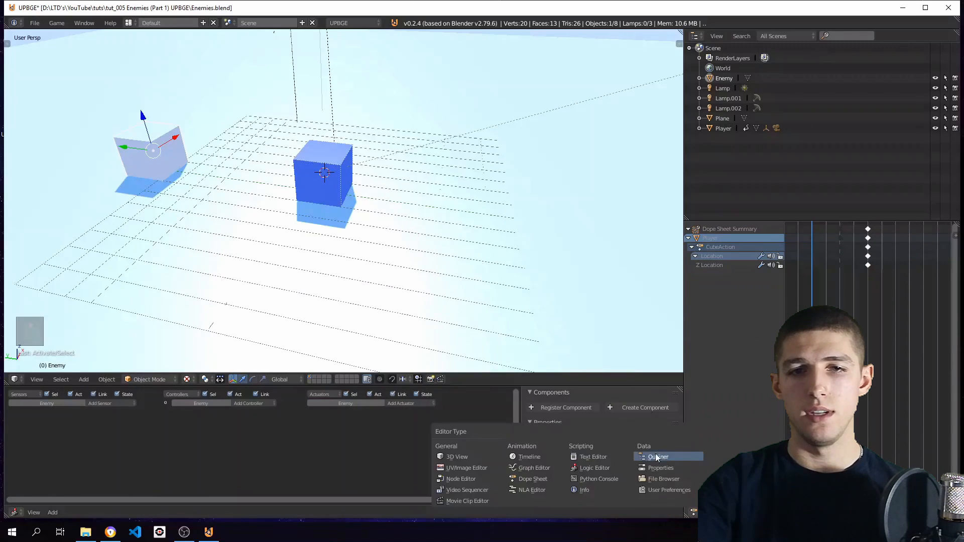
click(651, 470)
- Set the Enemy's physics type to Dynamic and maximize the program window
click(812, 274)
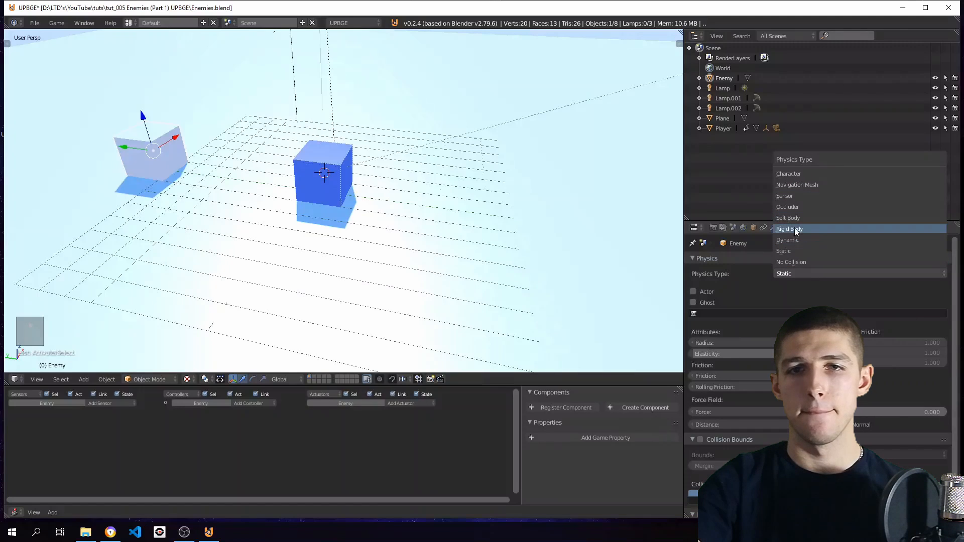
click(794, 241)
click(926, 7)
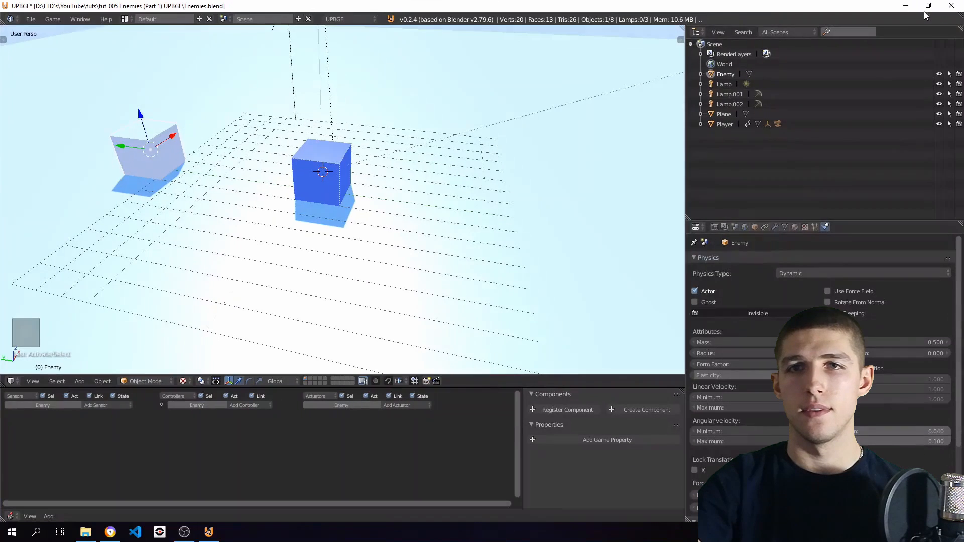
- Add a Near sensor to the Enemy and enlarge the display of the logic bricks
click(95, 407)
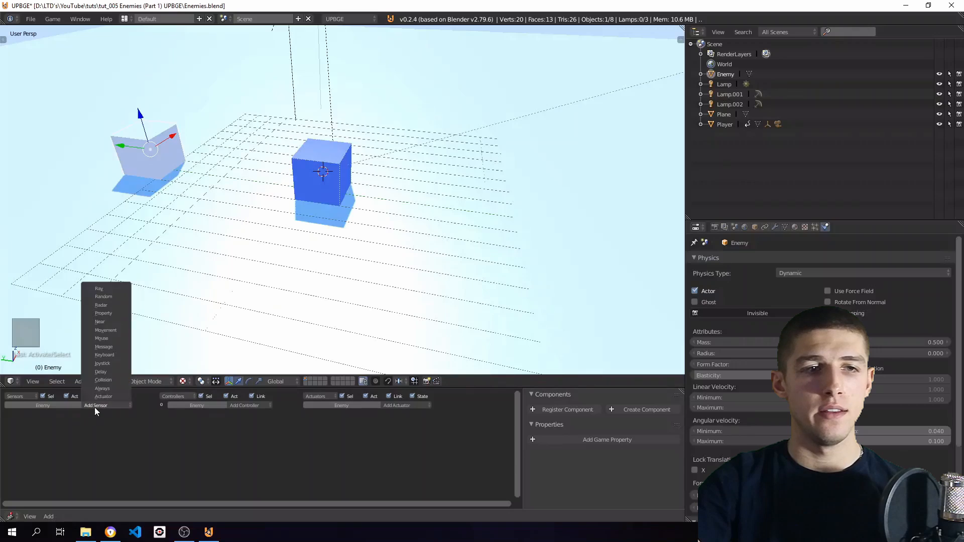
click(104, 323)
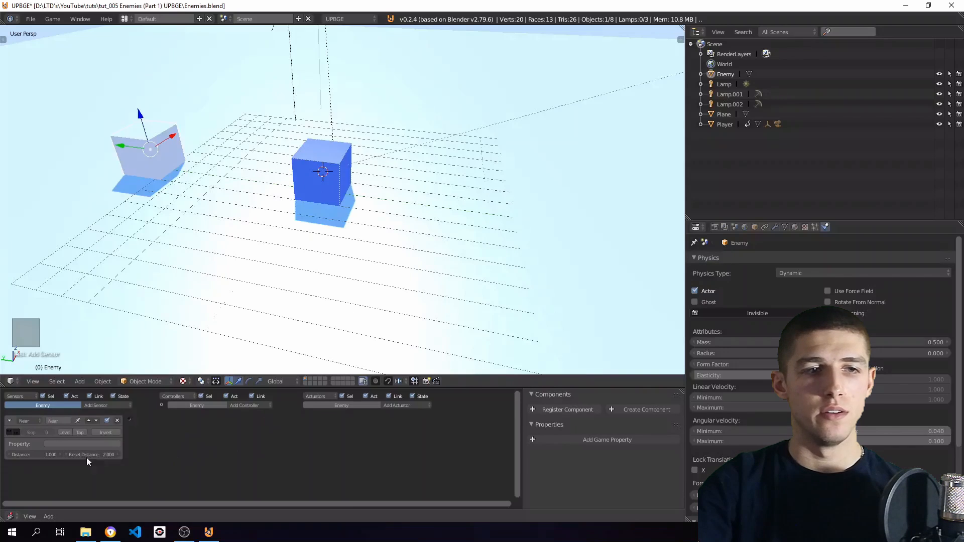
ctrl+middle_drag(40, 455, 316, 405)
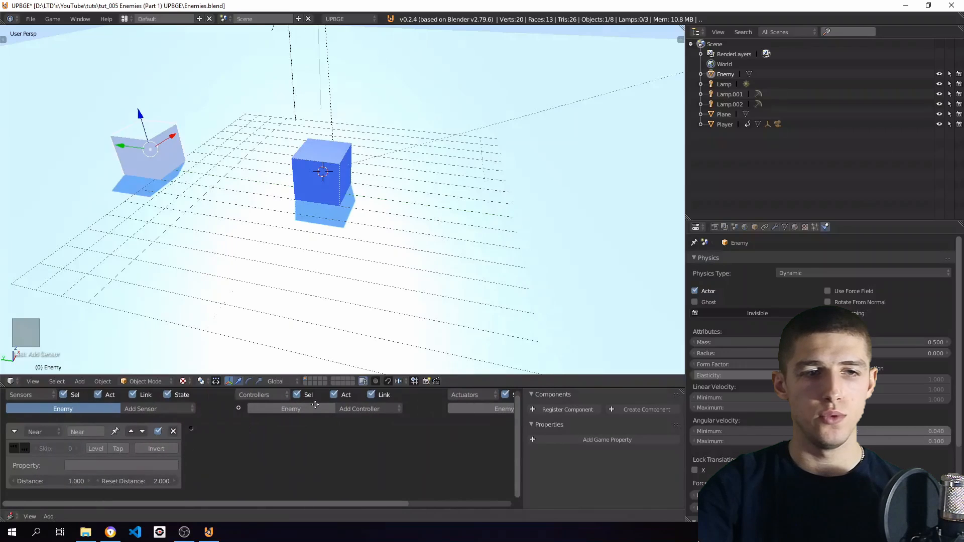
- Set the Near sensor's distance to 1000 and its reset distance to 2000
click(34, 480)
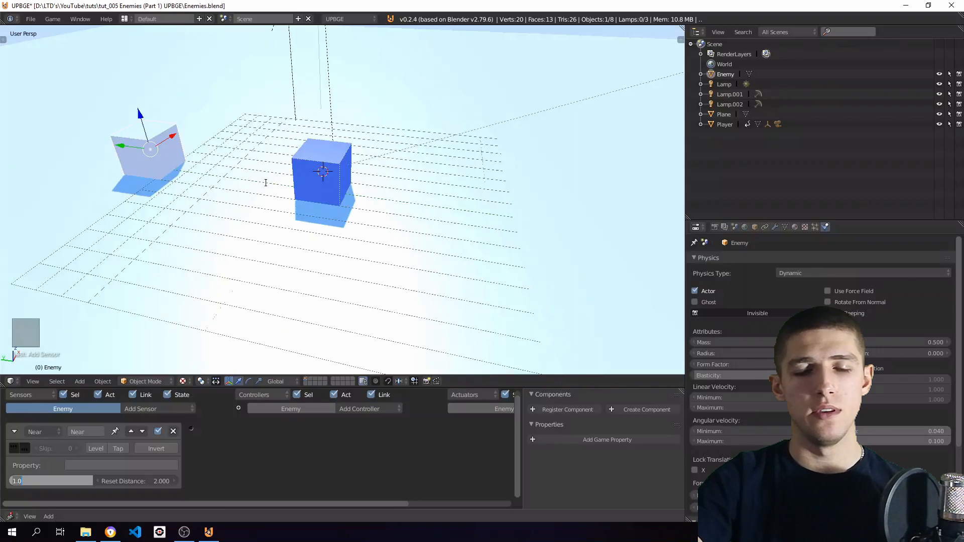
text(1)
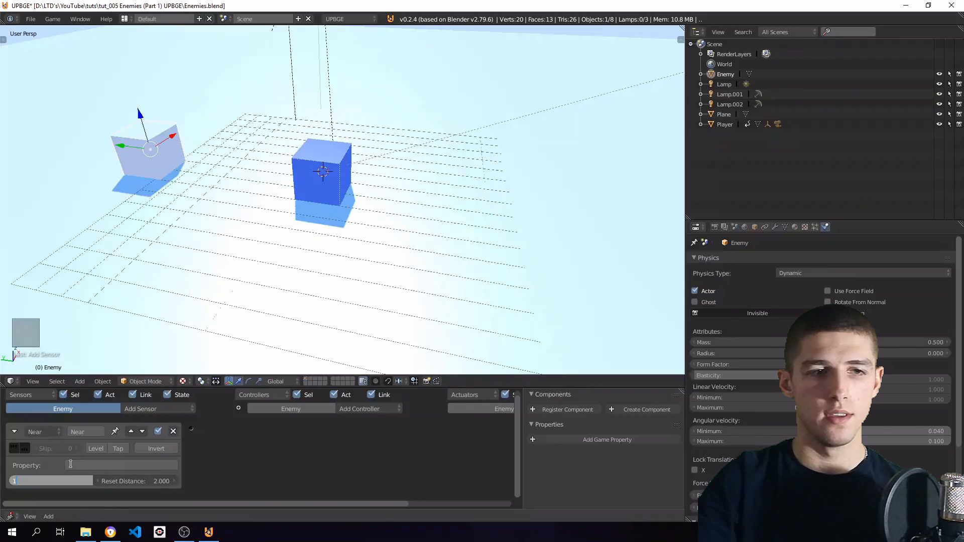
text(000)
key(Return)
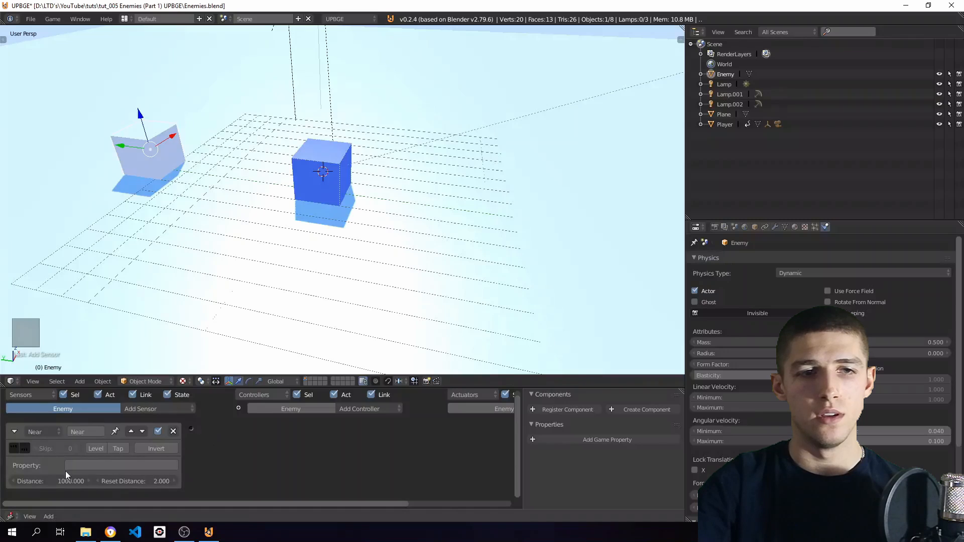
click(133, 483)
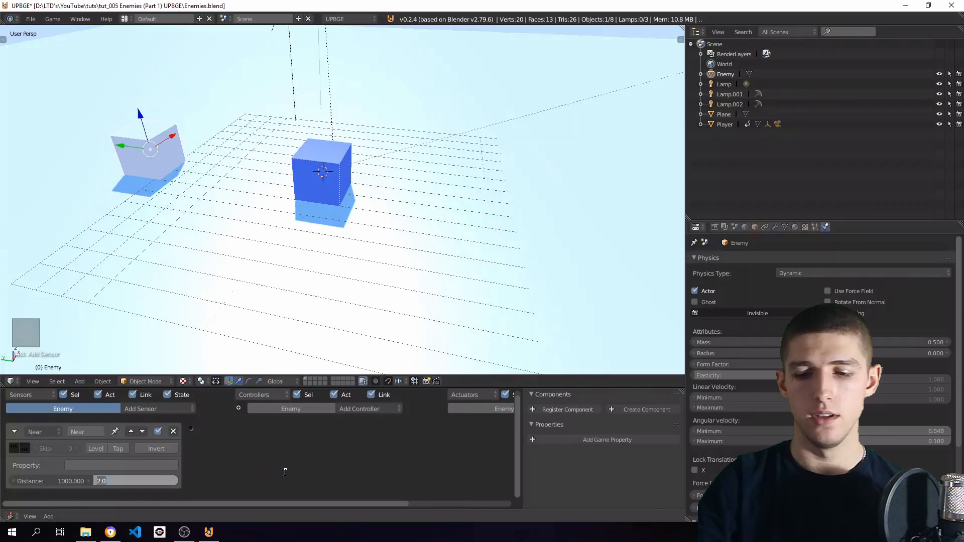
text(2)
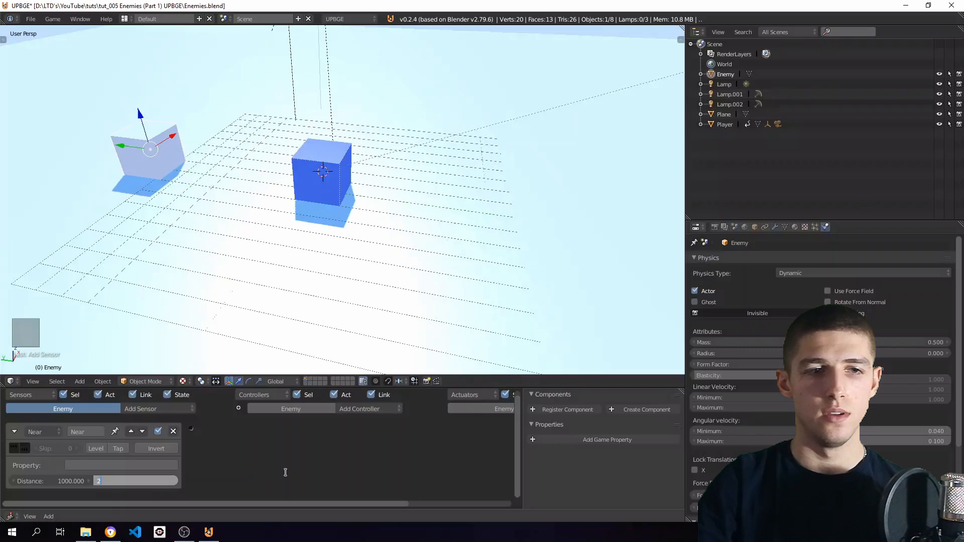
text(000)
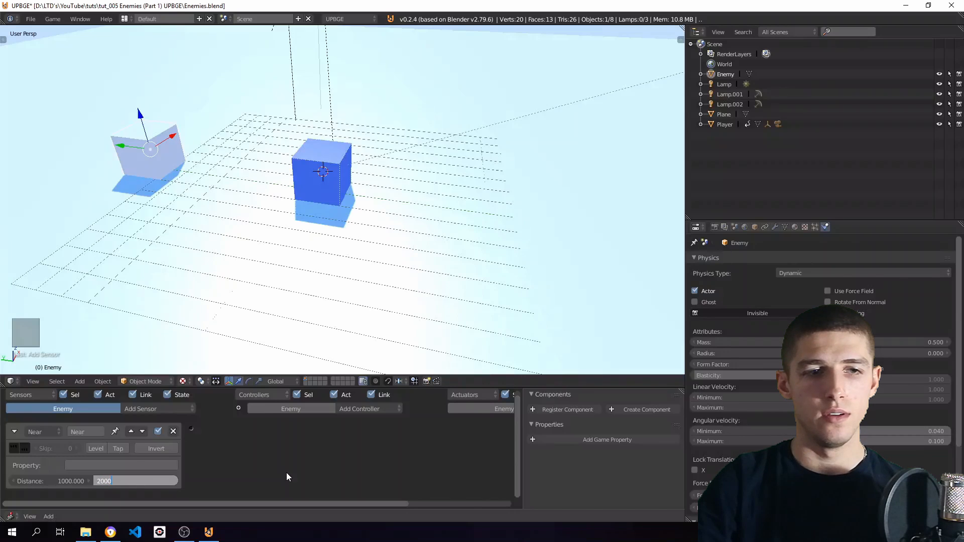
key(Return)
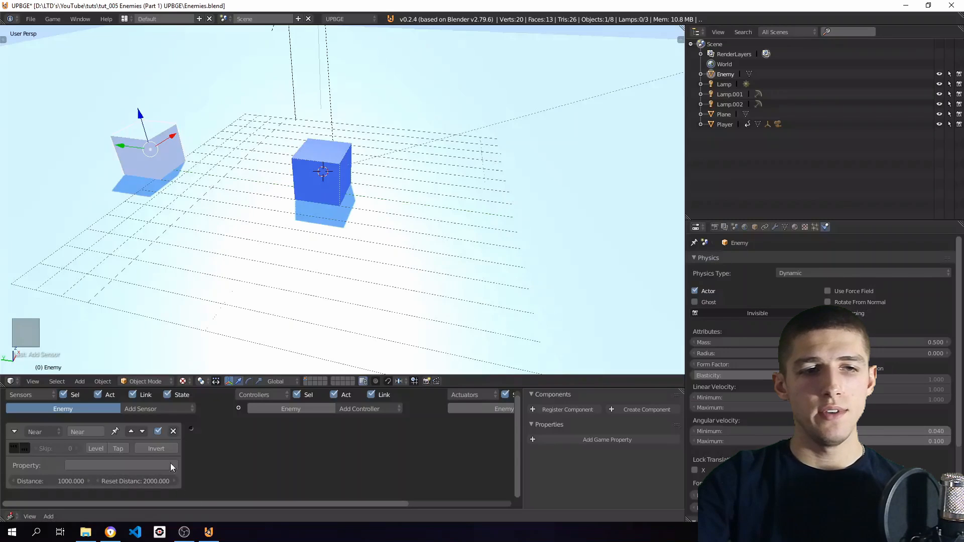
- Add a game property named player to the Player cube
click(115, 466)
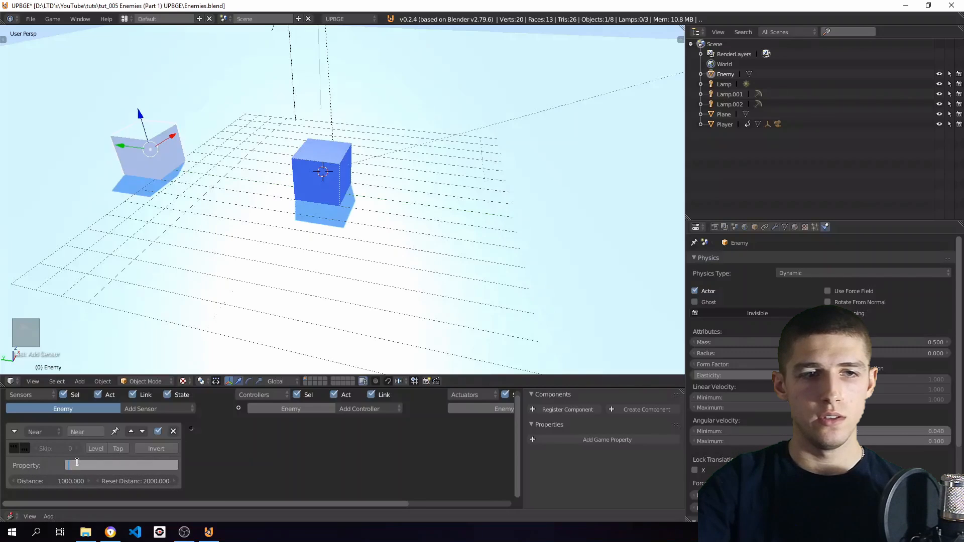
click(47, 466)
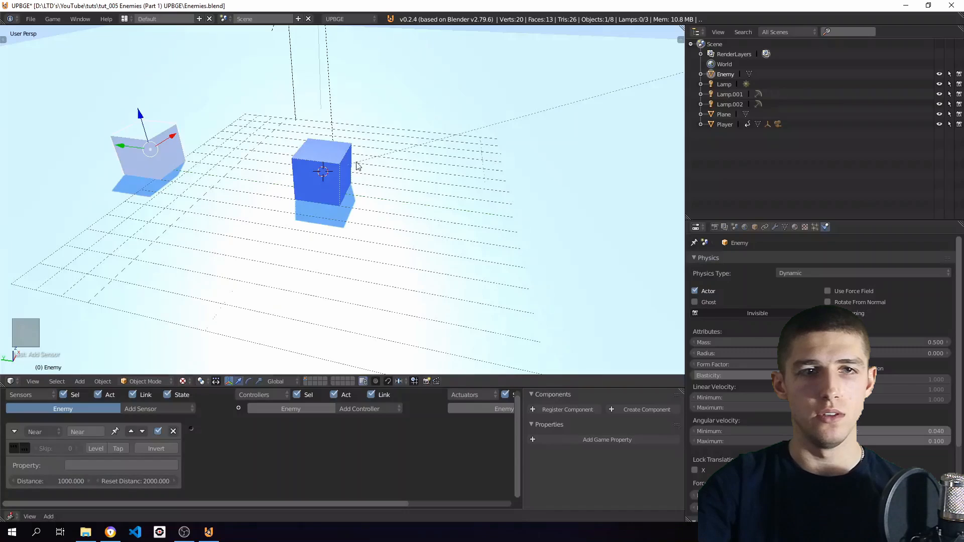
right_click(318, 152)
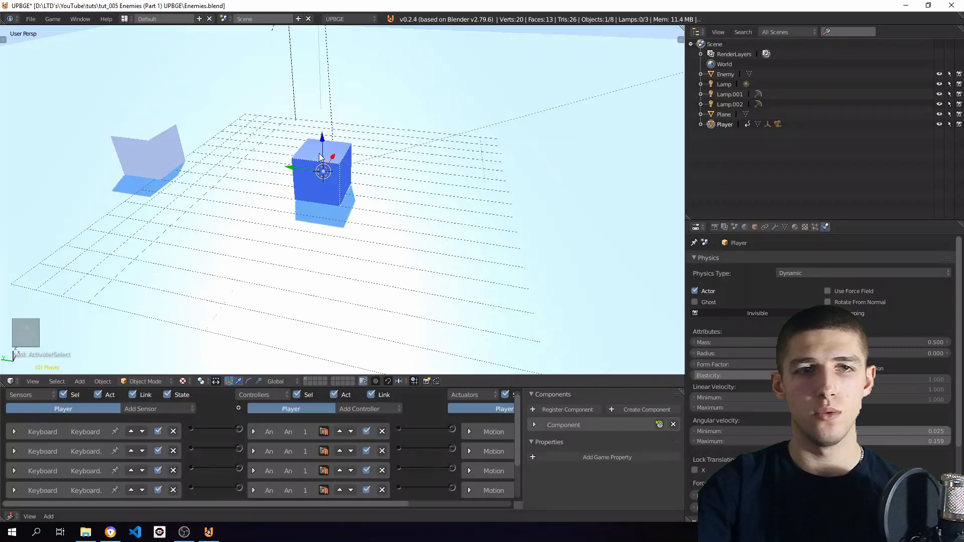
click(569, 459)
click(546, 471)
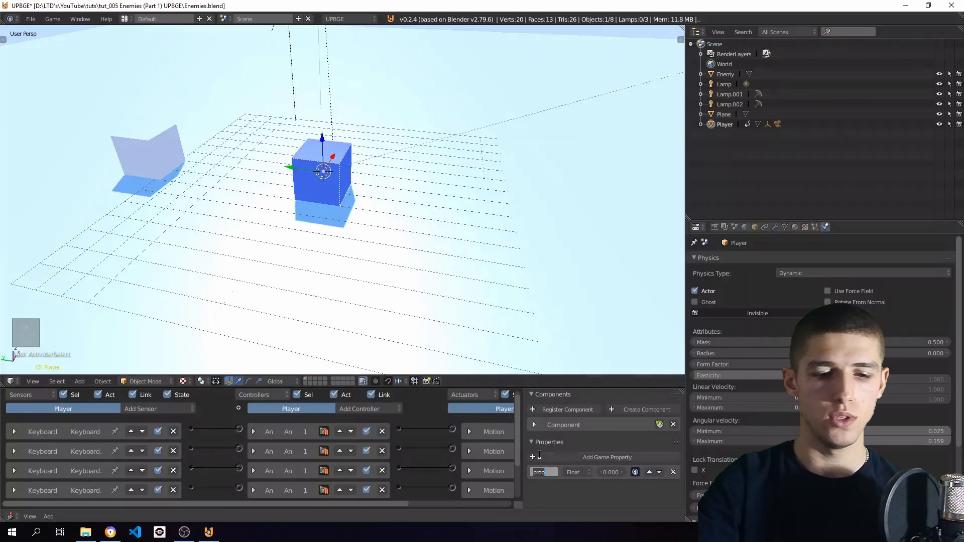
text(pla)
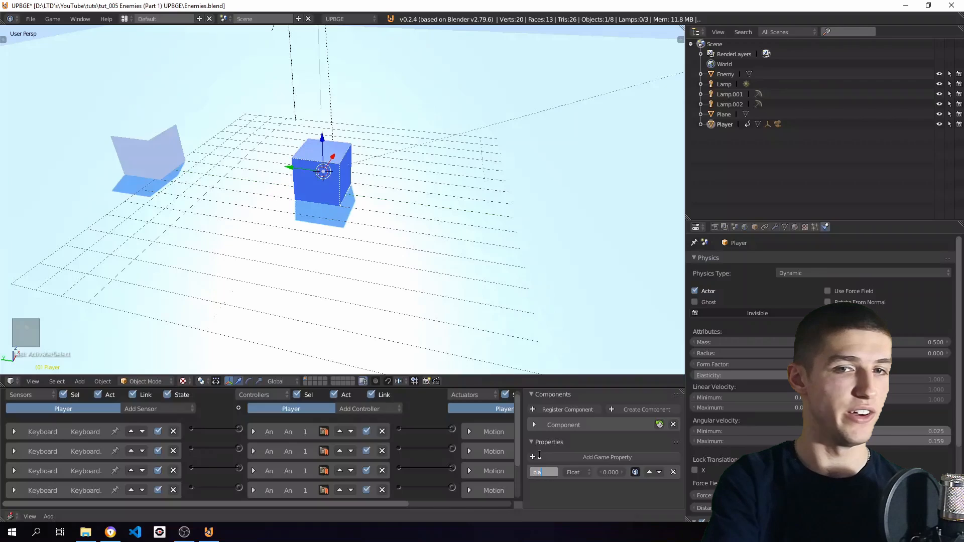
text(yer)
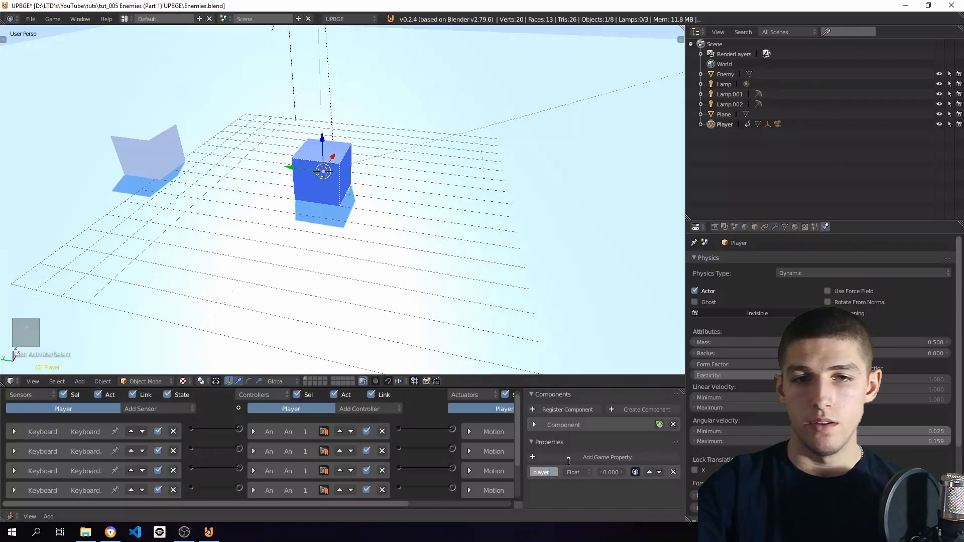
key(Return)
- Change the player property's type to Boolean and enable its value
click(582, 475)
click(583, 462)
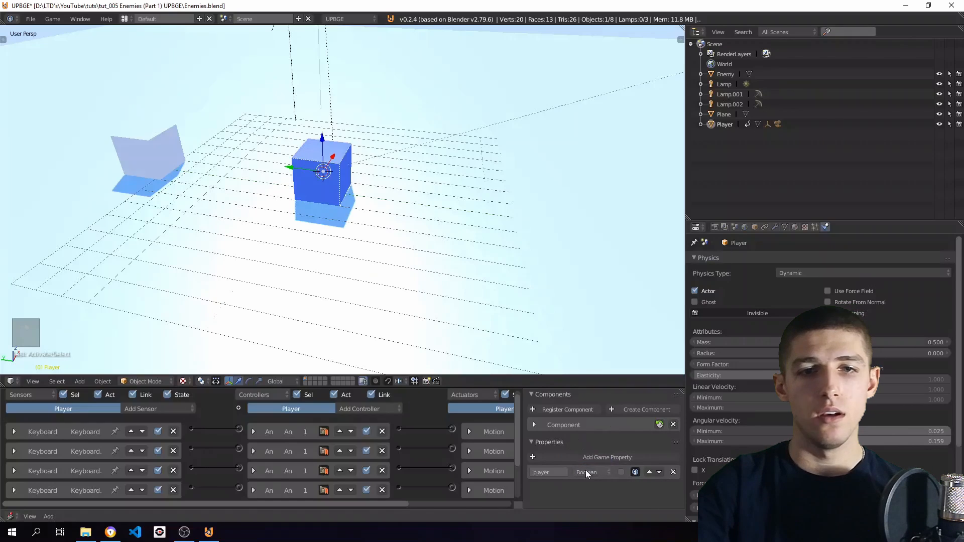
click(603, 471)
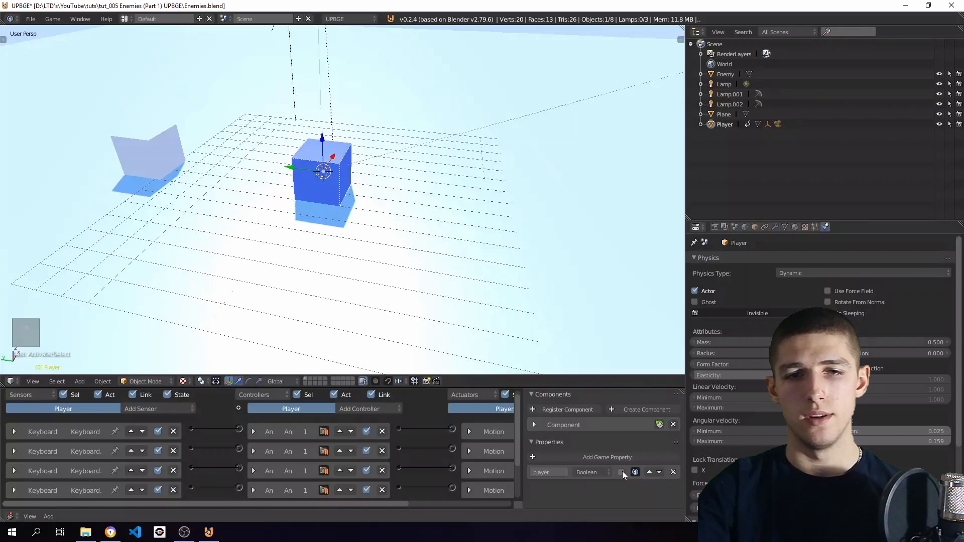
click(608, 472)
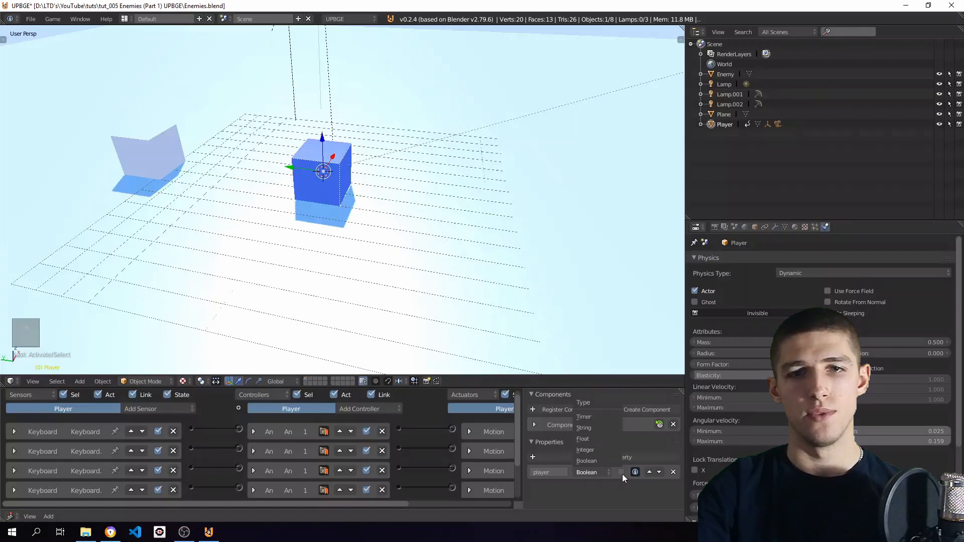
click(622, 474)
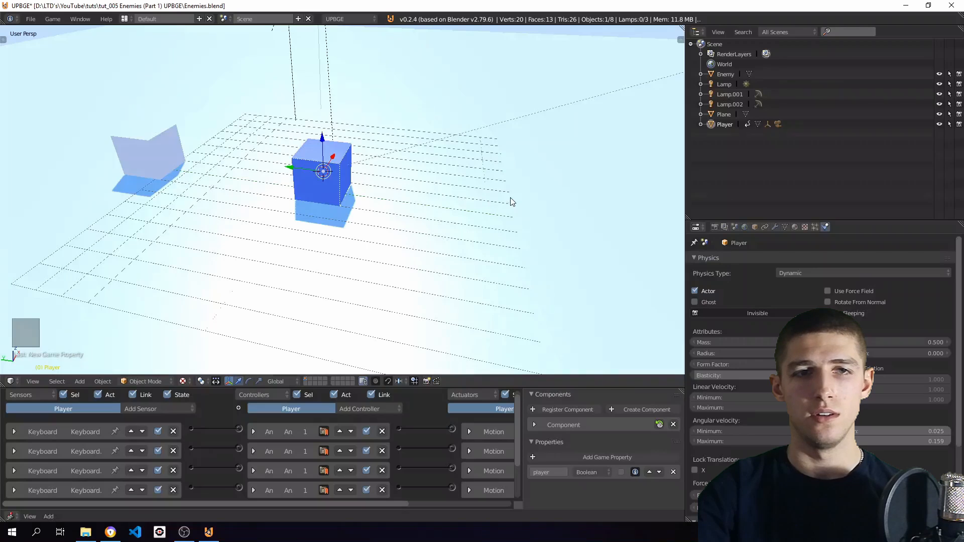
click(621, 473)
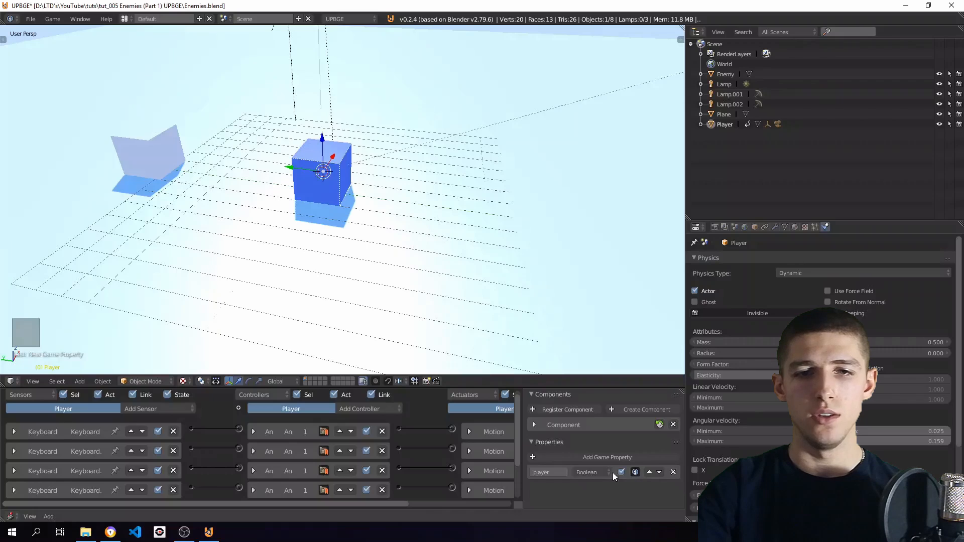
- Add a second game property named health to the Player, with type Integer and value 100
click(569, 457)
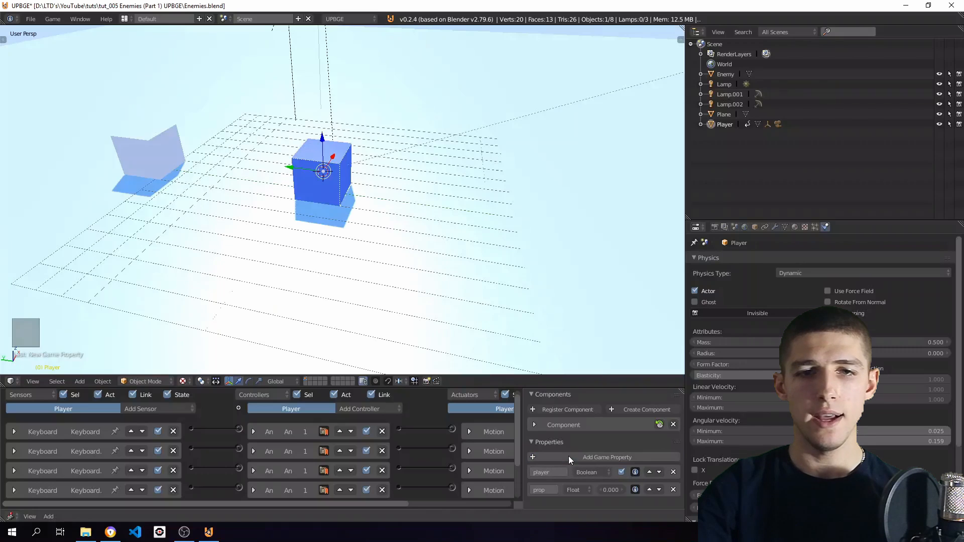
click(550, 489)
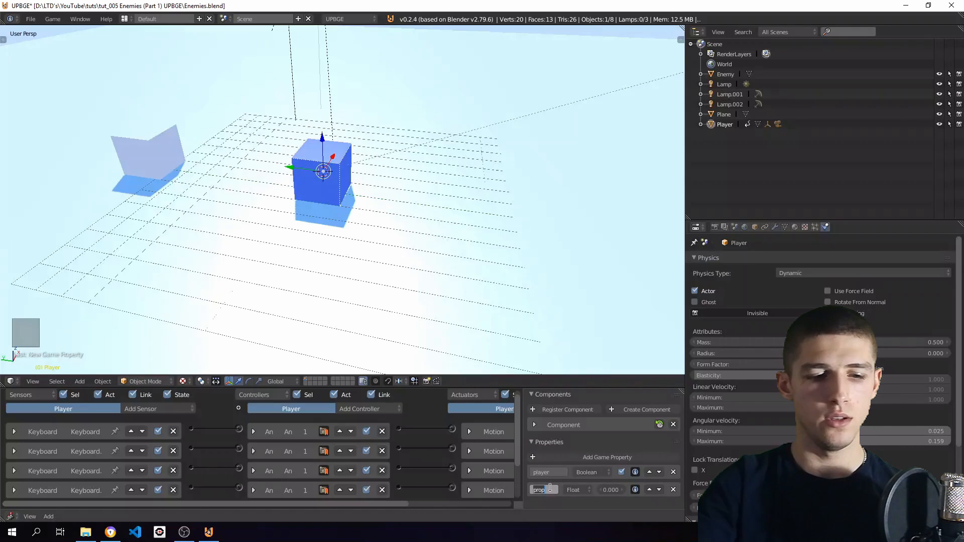
text(health)
key(Return)
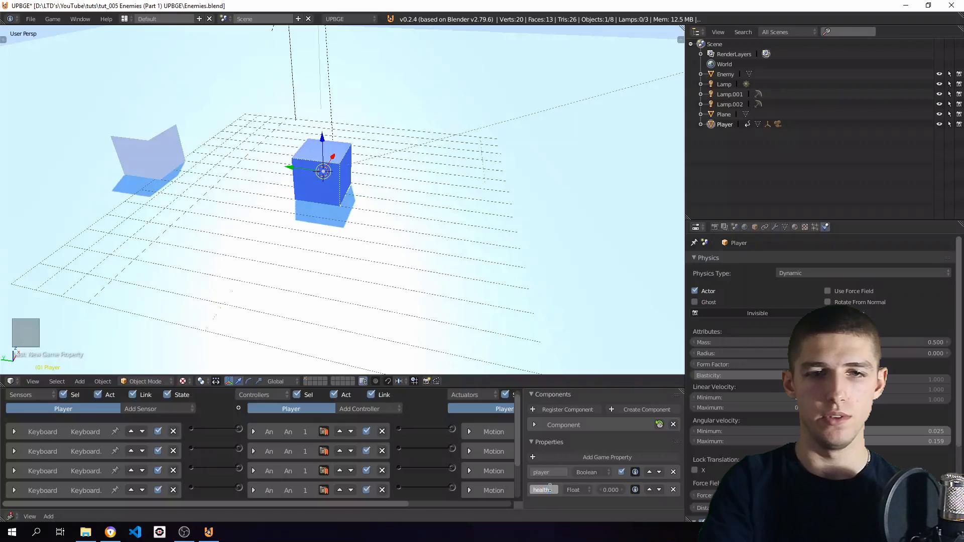
click(575, 488)
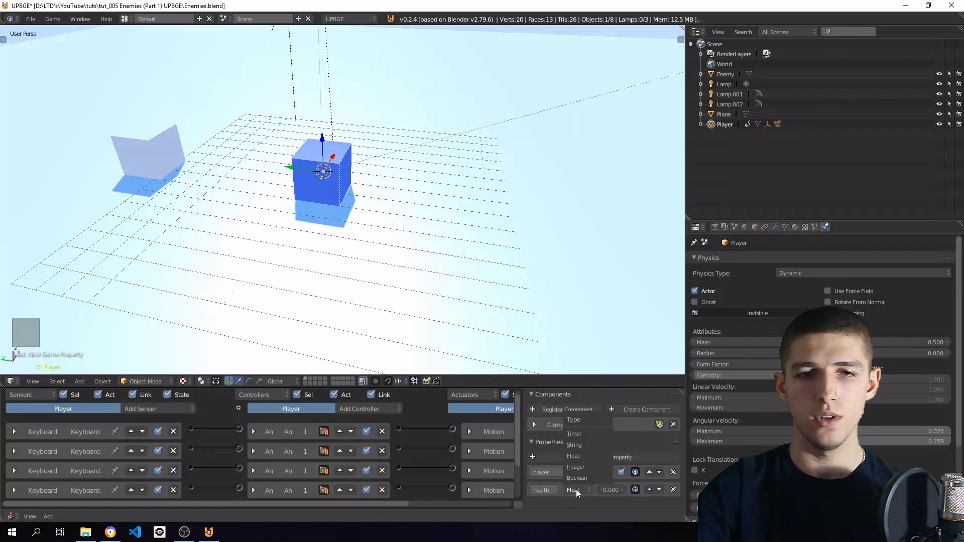
click(578, 467)
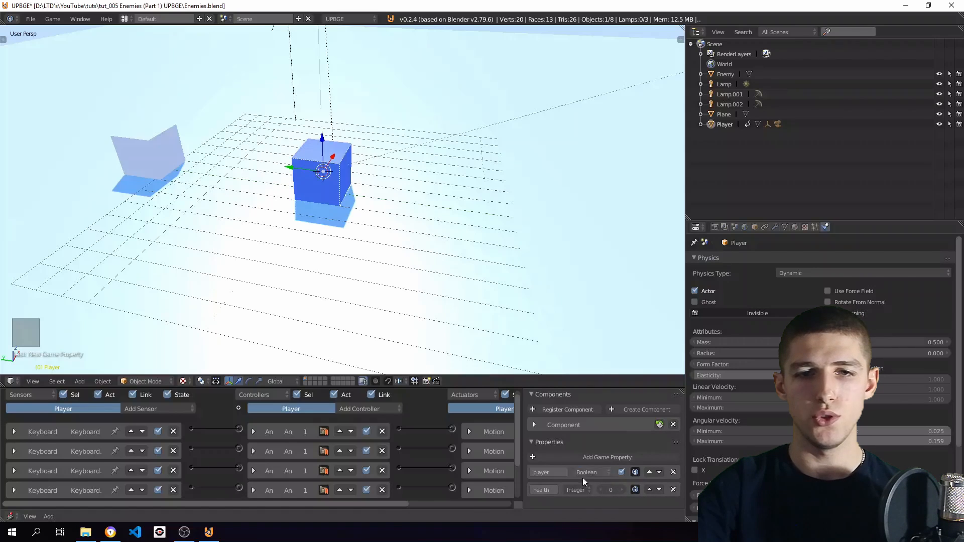
click(613, 489)
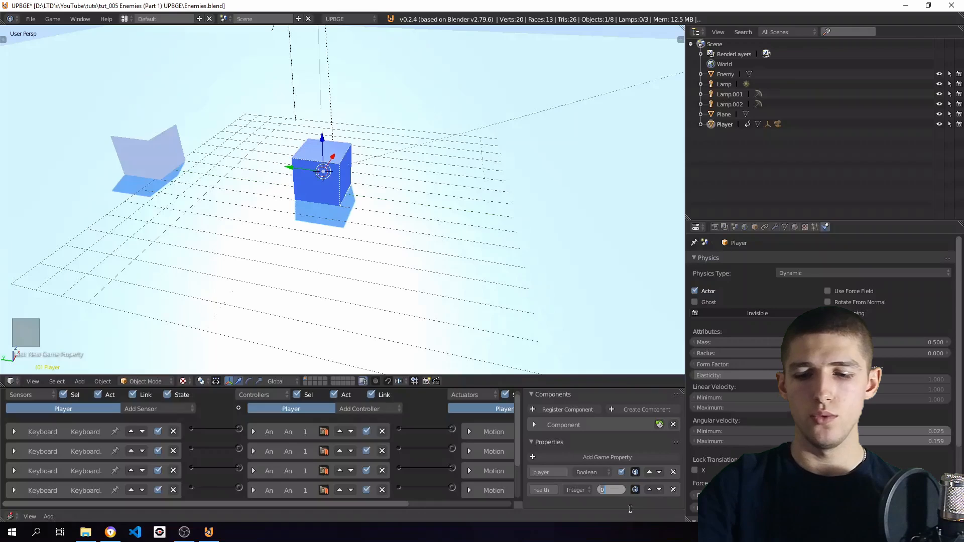
text(100)
key(Return)
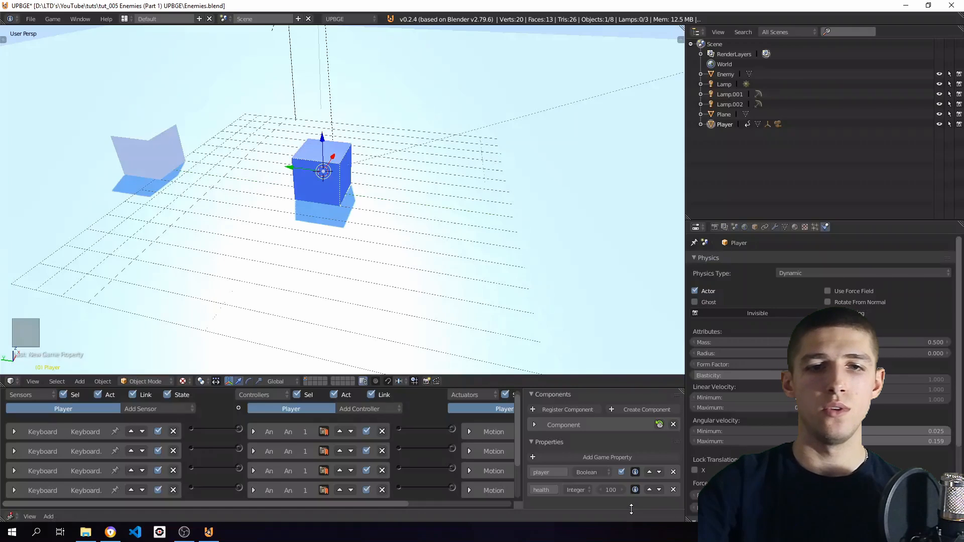
click(579, 489)
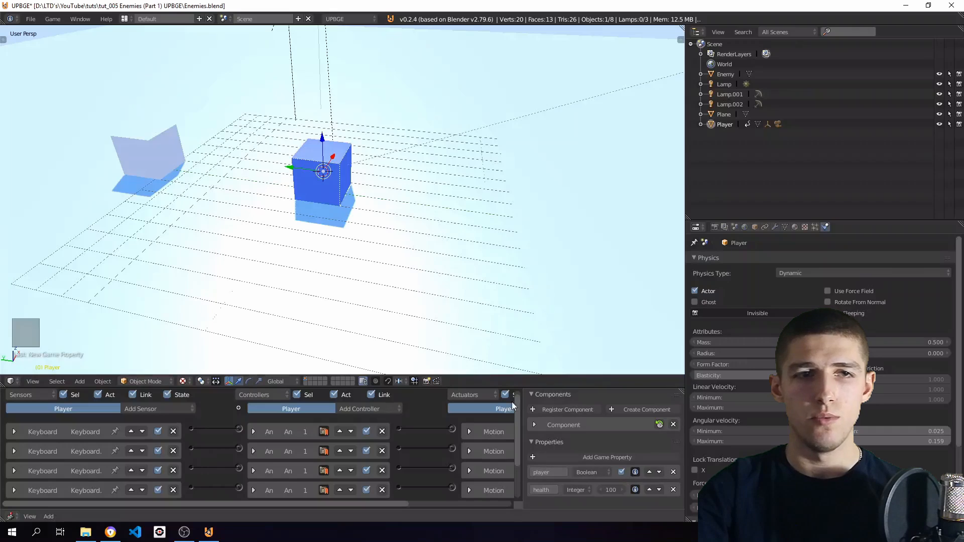
- Set the Enemy's Near sensor to detect the property player and collapse the sensor
right_click(148, 157)
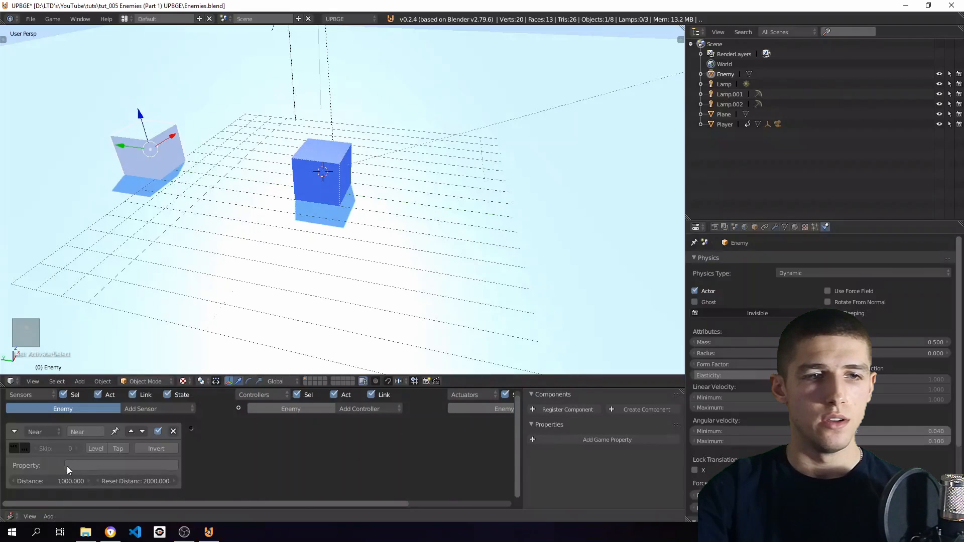
click(95, 466)
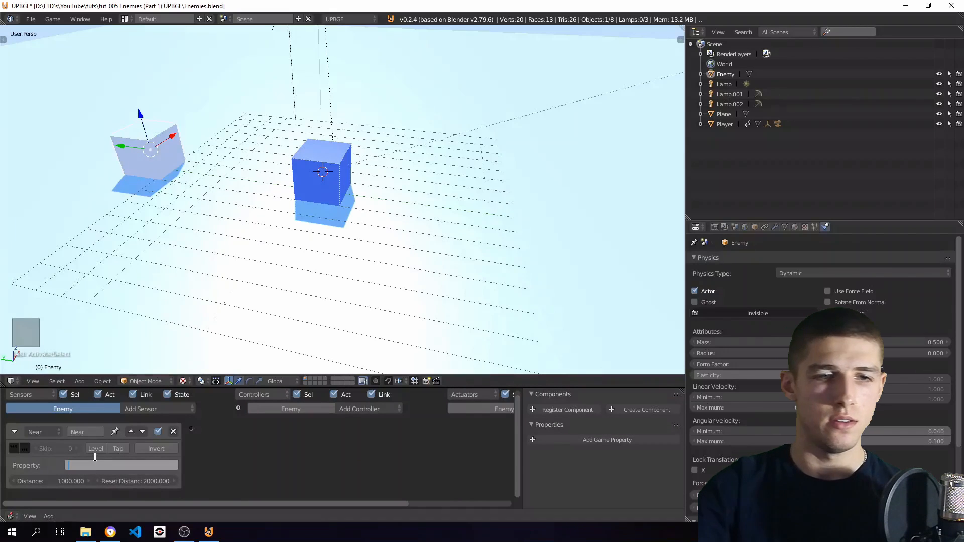
text(player)
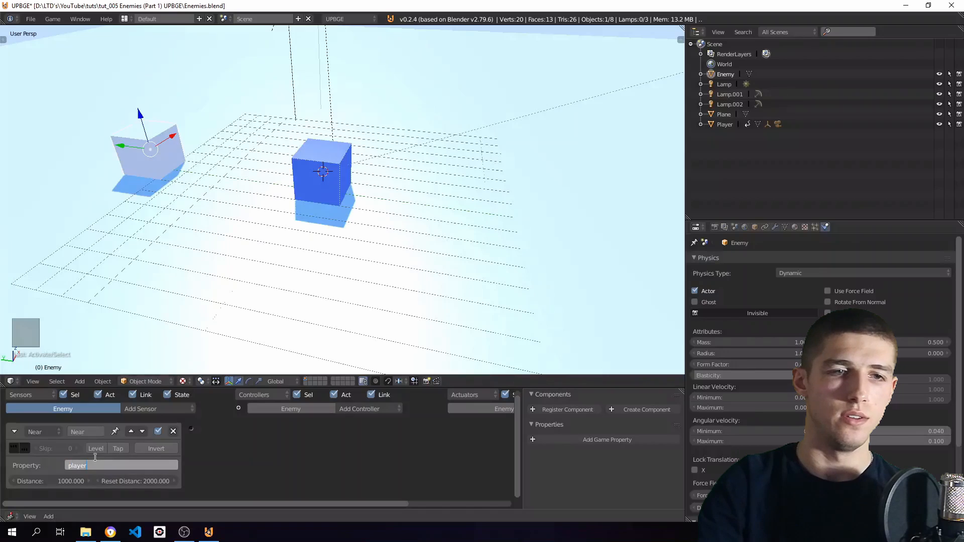
key(Return)
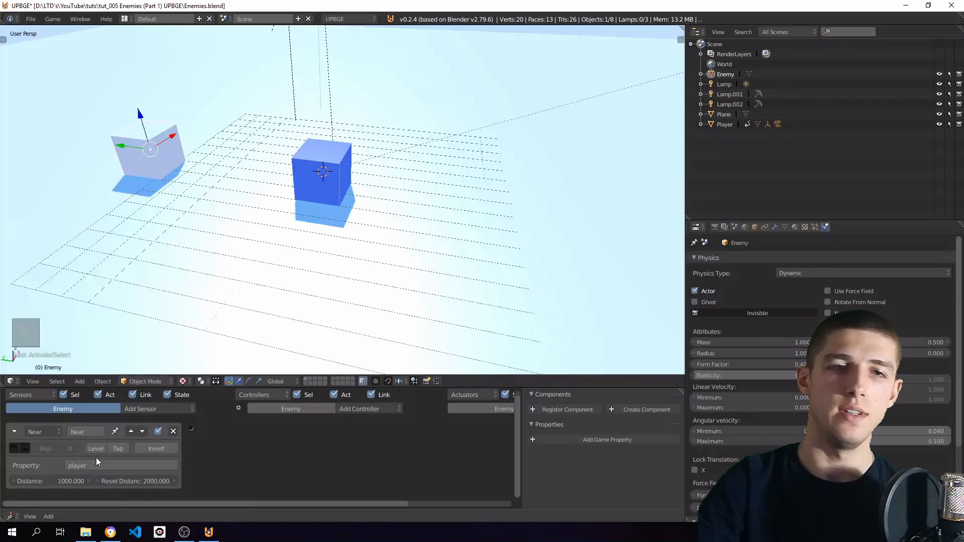
click(14, 430)
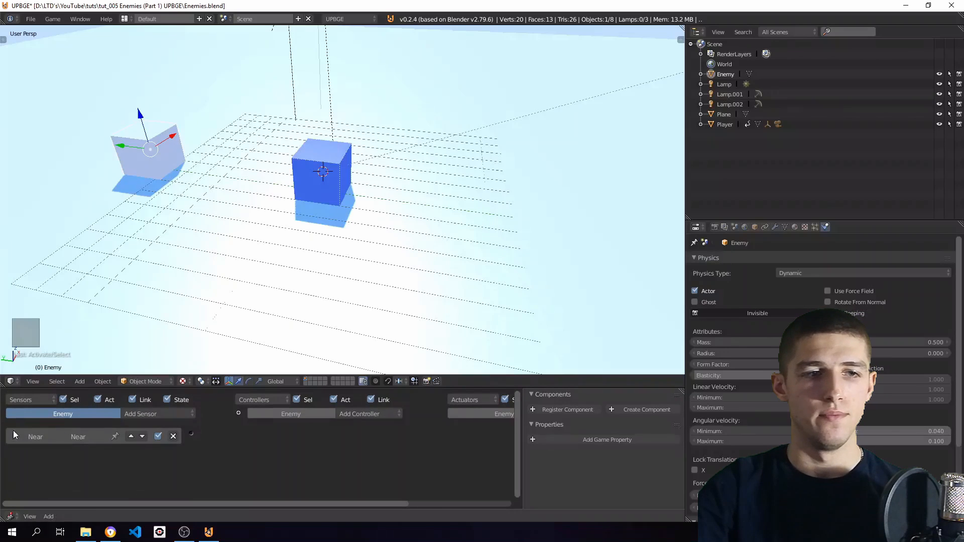
click(14, 437)
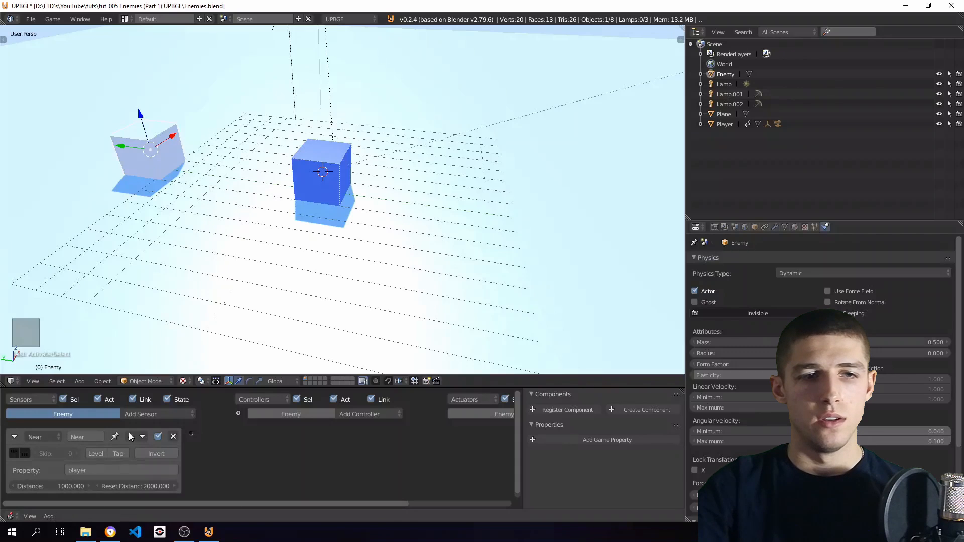
click(14, 436)
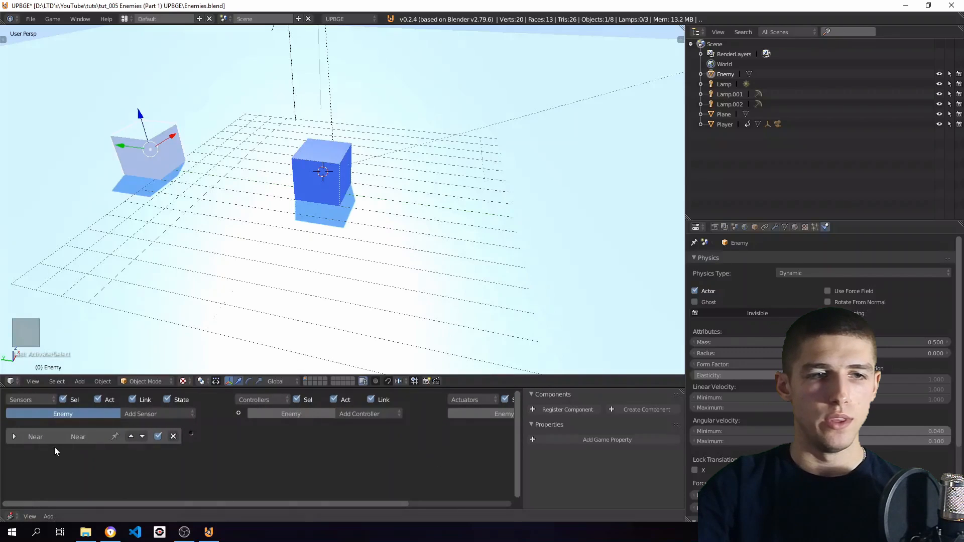
- Add a Steering actuator to the Enemy and link it to the Near sensor
ctrl+scroll(275, 452, right, 3)
click(480, 415)
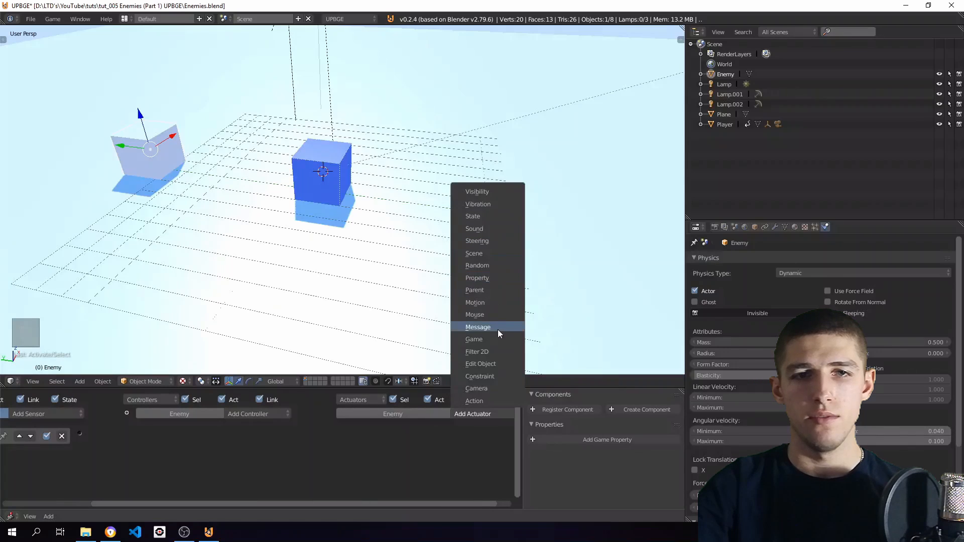
click(478, 241)
drag(341, 434, 80, 435)
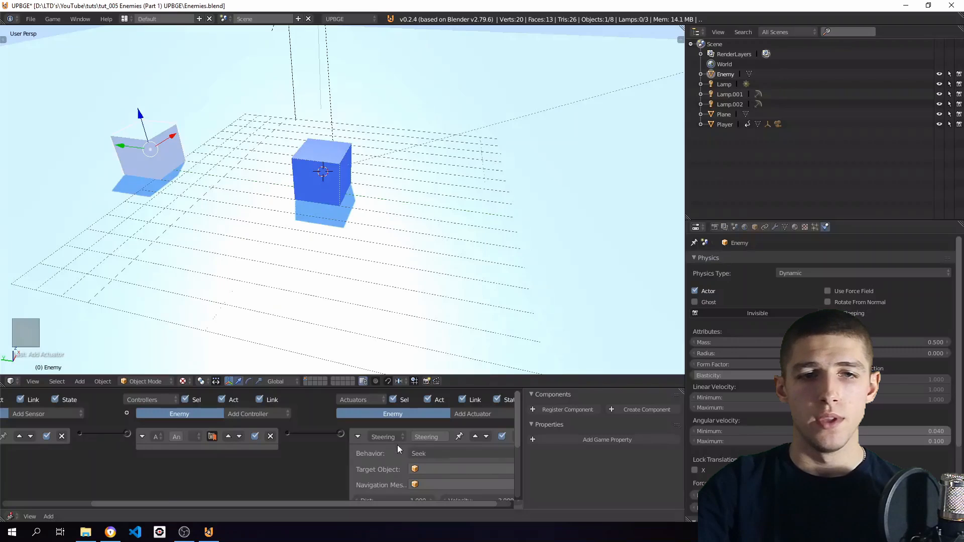
- Set the Steering actuator's behavior to Flee
scroll(287, 471, down, 2)
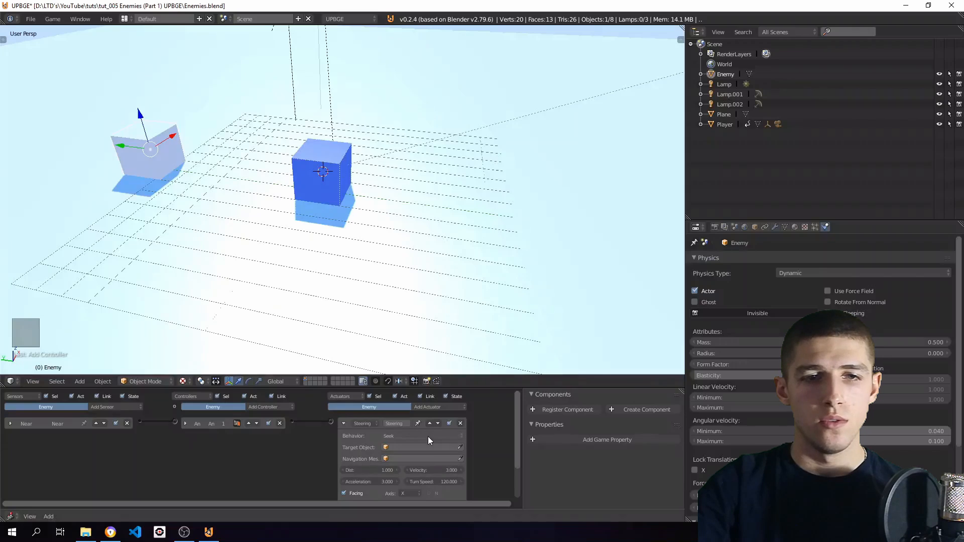
scroll(301, 464, up, 2)
scroll(411, 462, up, 3)
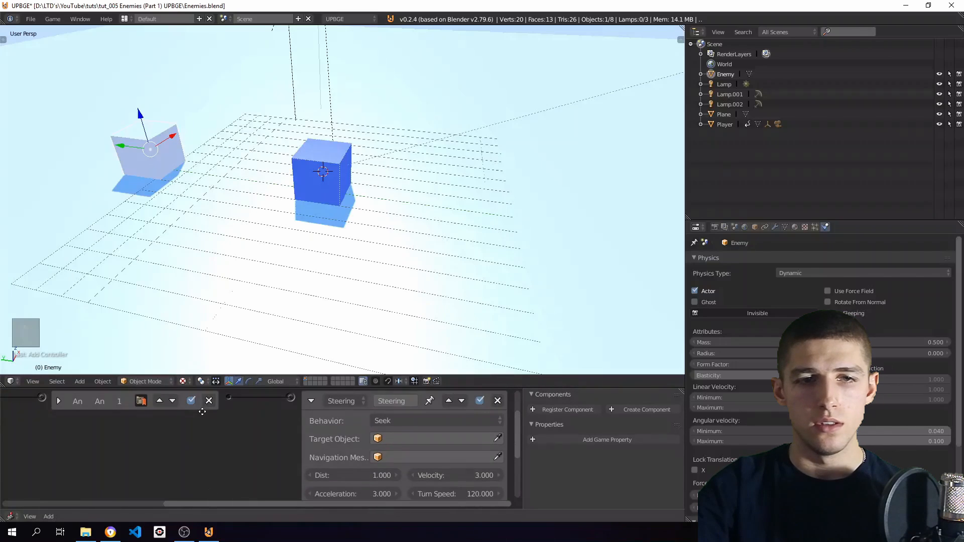
click(406, 421)
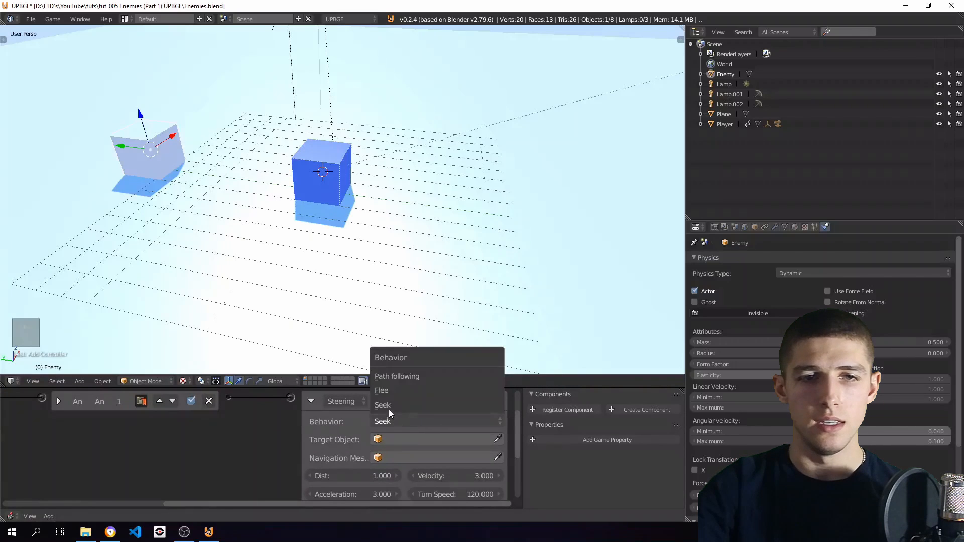
click(388, 407)
click(400, 421)
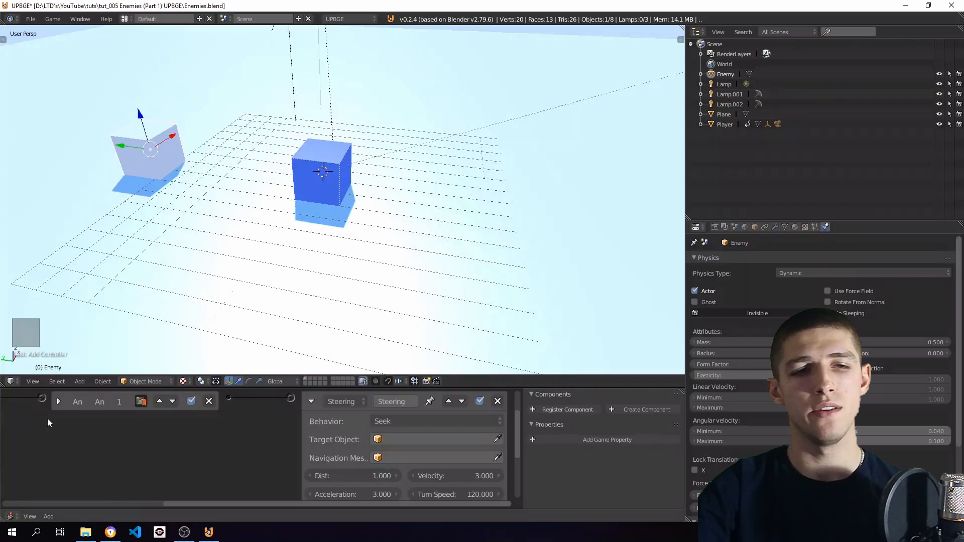
click(395, 421)
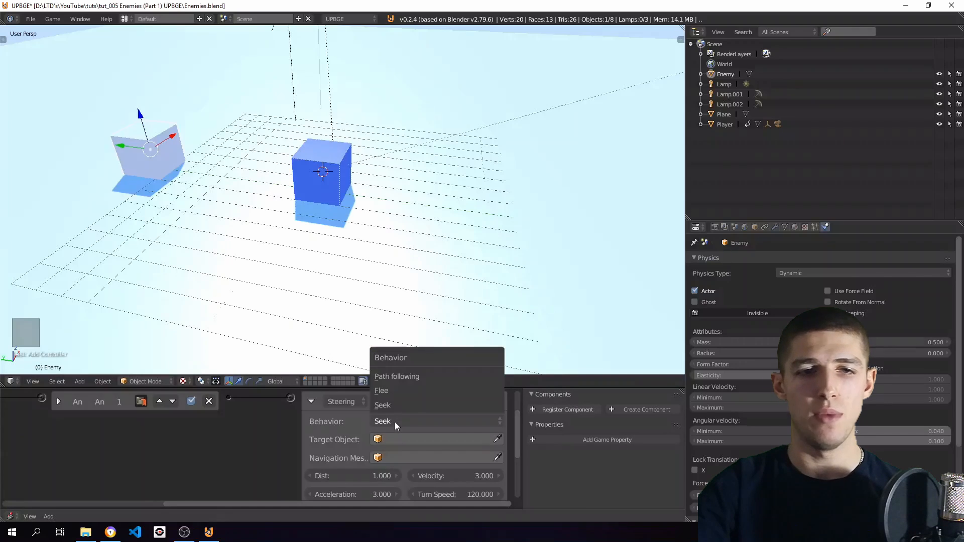
click(384, 391)
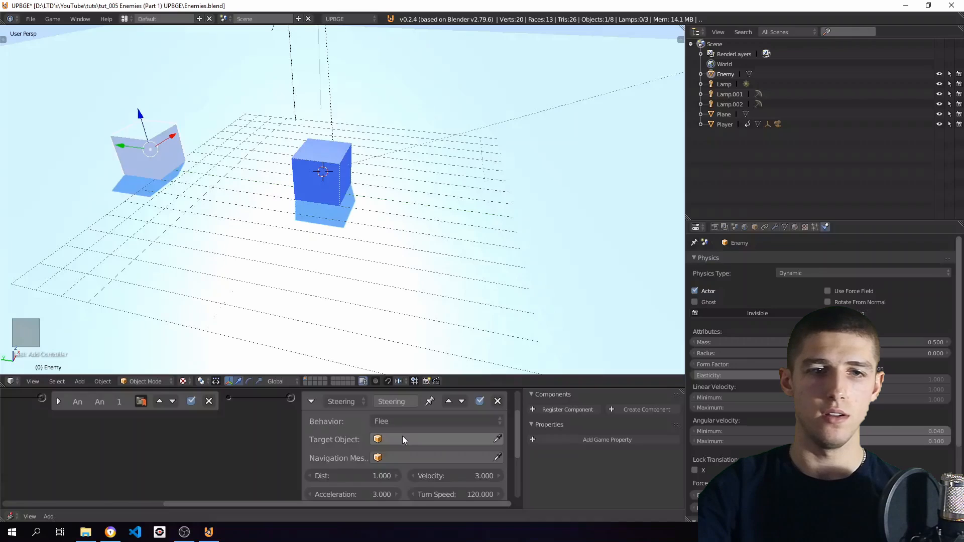
- Set the Steering actuator's target object to Player
click(429, 438)
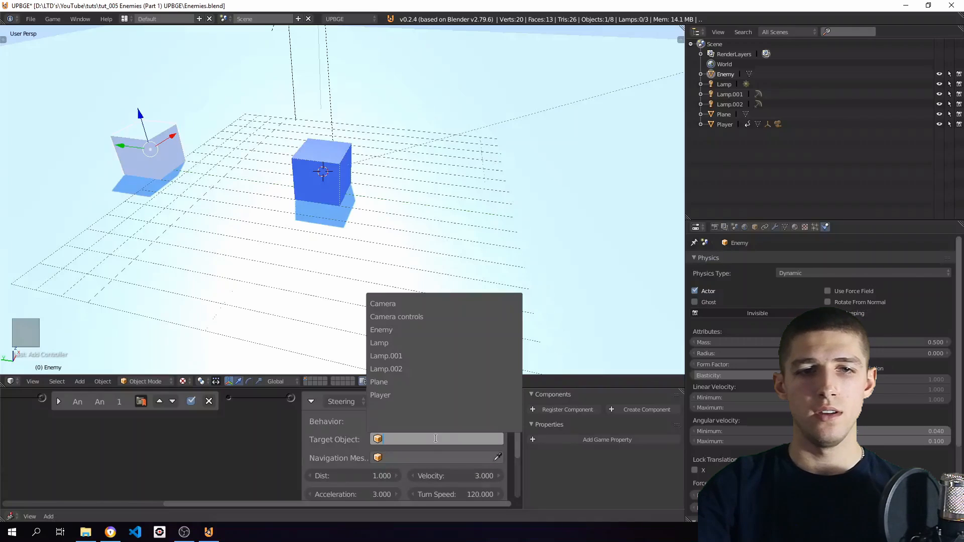
click(399, 395)
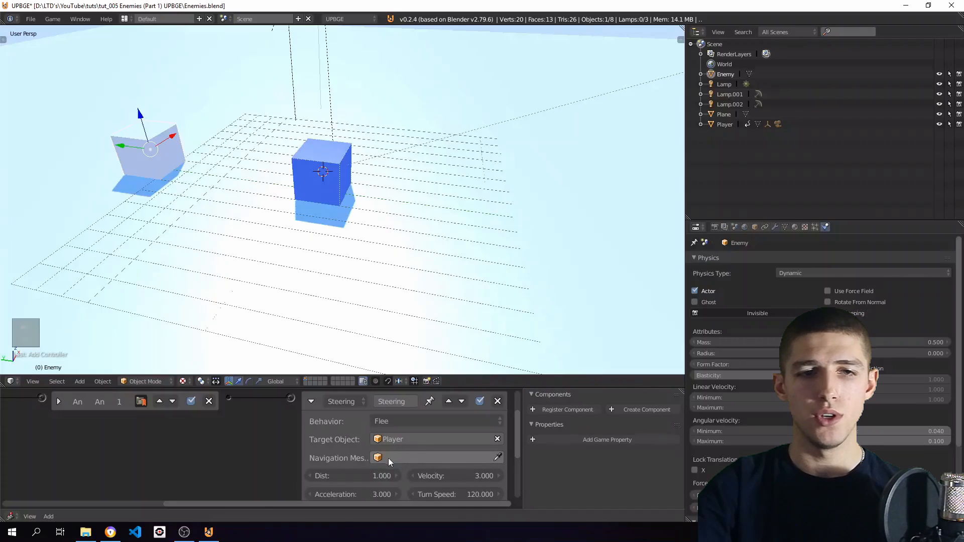
click(430, 422)
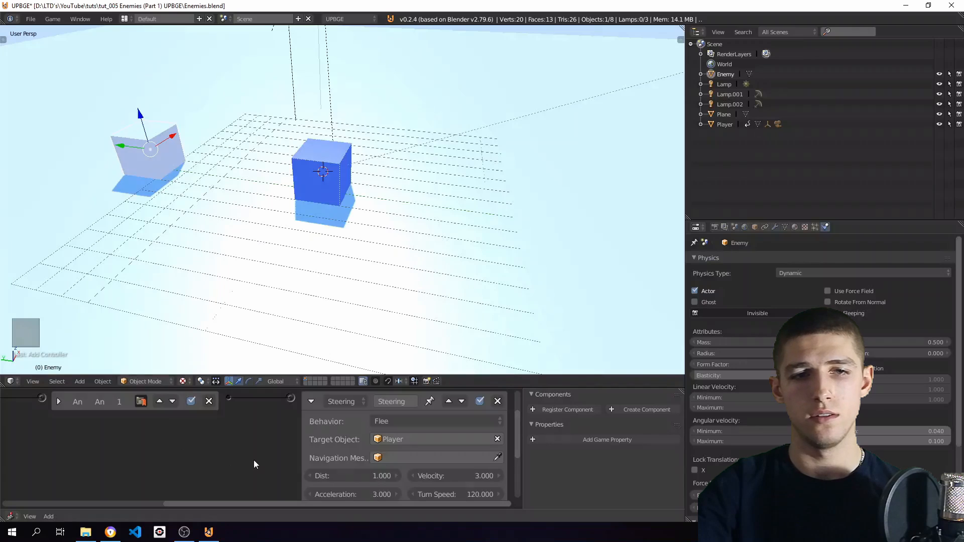
- Set the Steering actuator's facing axis to -Y and collapse the actuator
scroll(254, 460, down, 3)
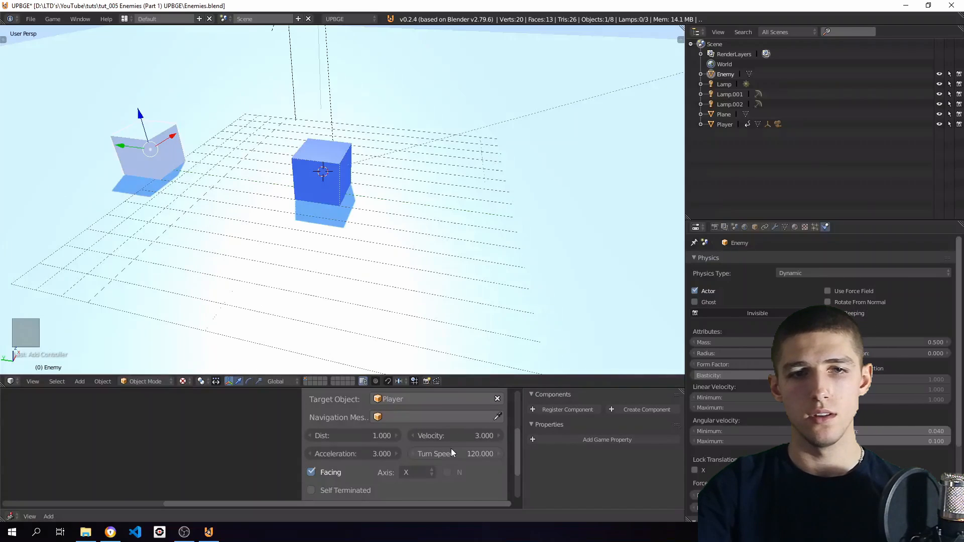
scroll(251, 459, down, 2)
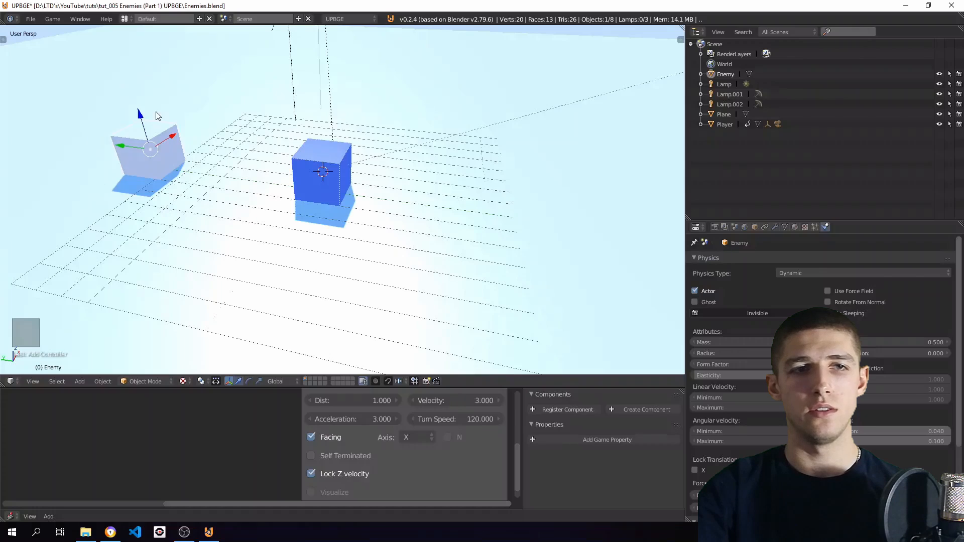
click(415, 437)
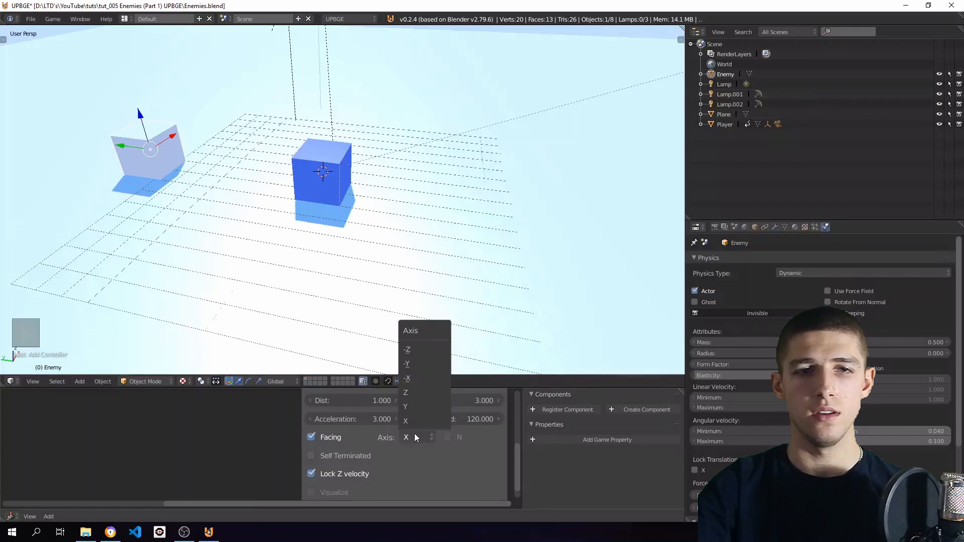
click(415, 366)
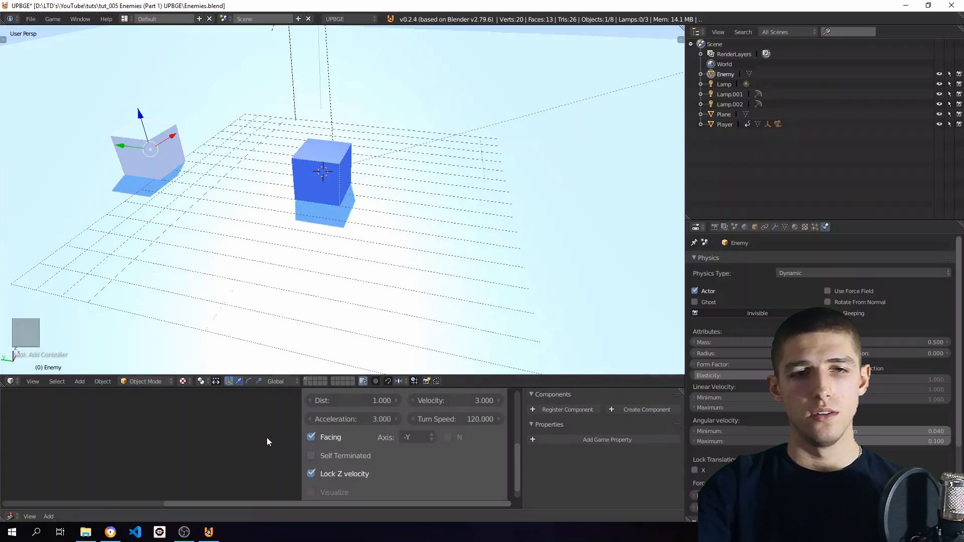
scroll(267, 438, down, 3)
middle_drag(287, 427, 327, 481)
click(352, 415)
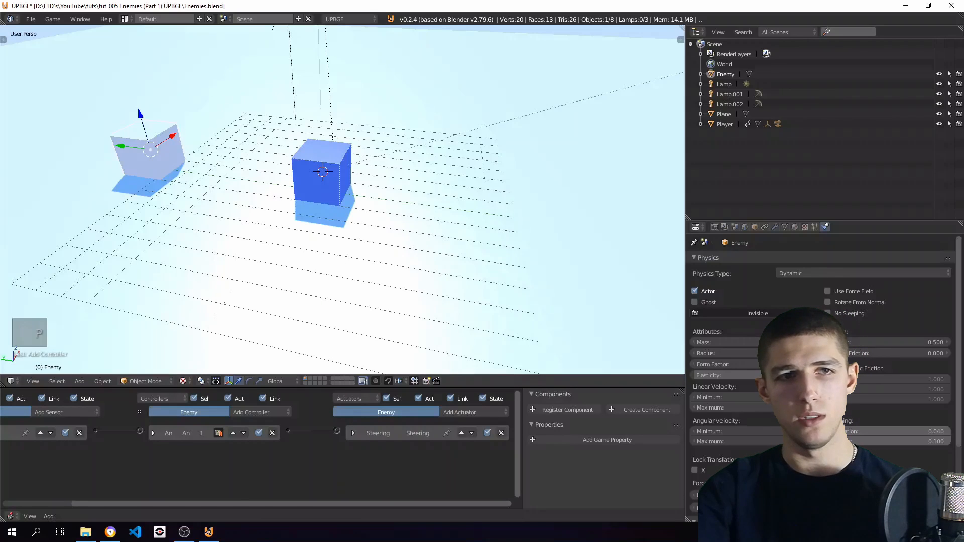
- Run the game briefly to test the Enemy, then check the settings of its Near sensor
key(p)
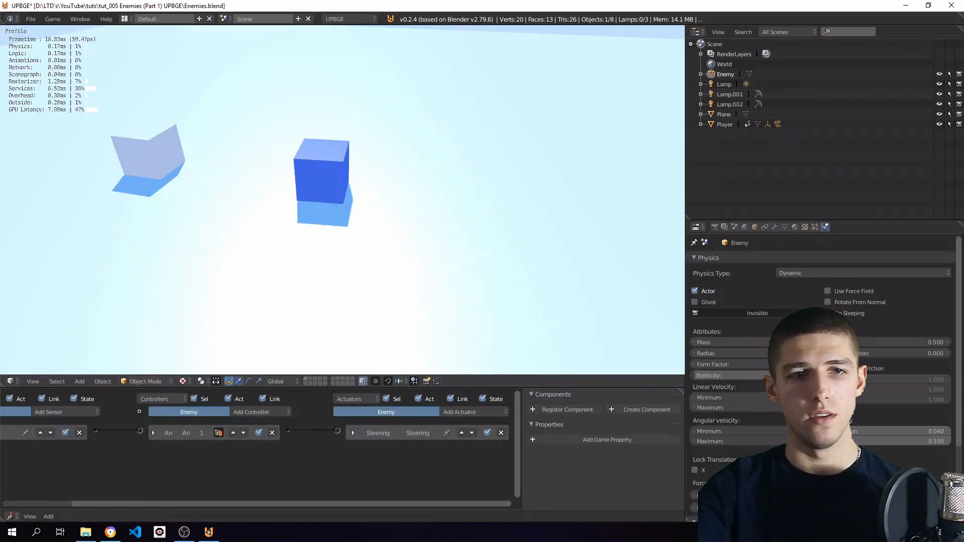
key(Escape)
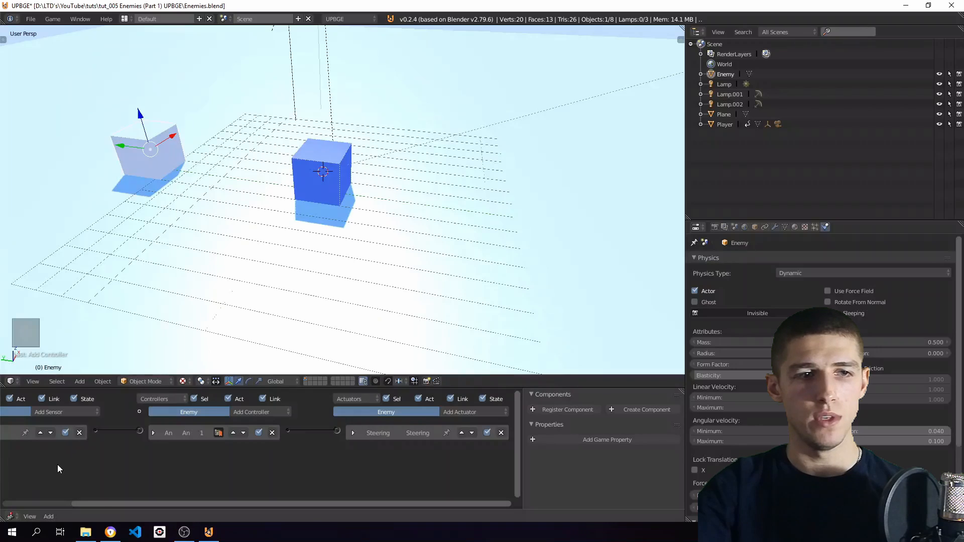
ctrl+scroll(57, 465, left, 3)
click(13, 434)
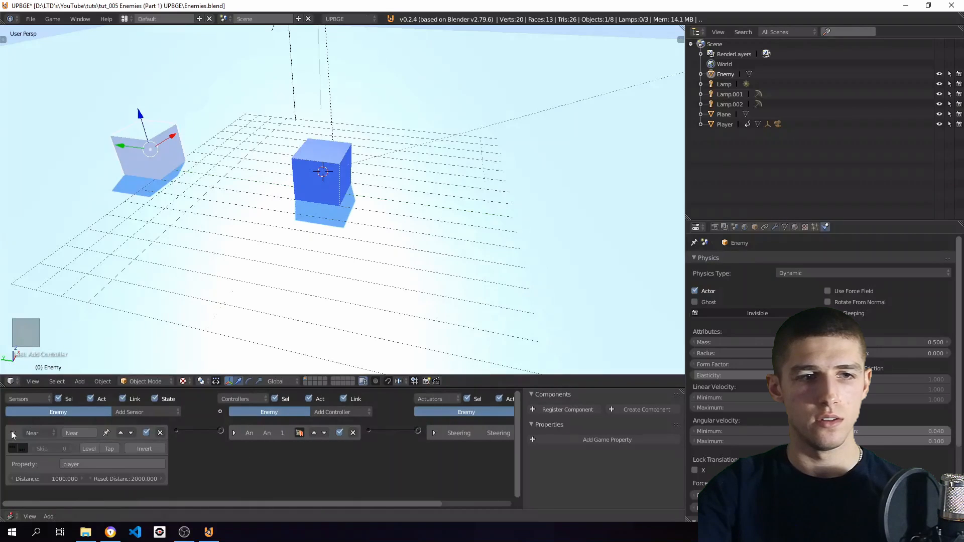
click(13, 434)
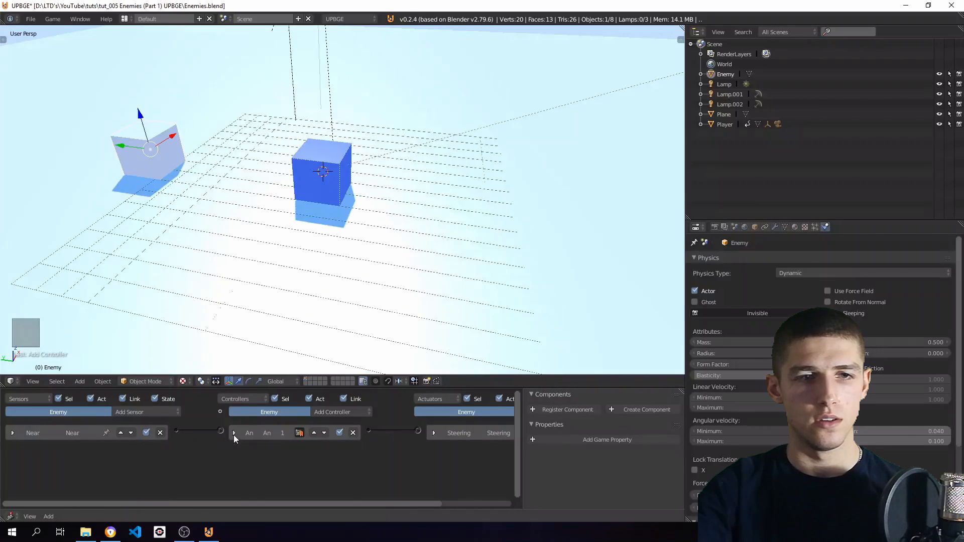
- Expand the Enemy's Steering actuator and change its behavior to Seek
click(434, 433)
middle_drag(485, 463, 405, 445)
right_click(315, 181)
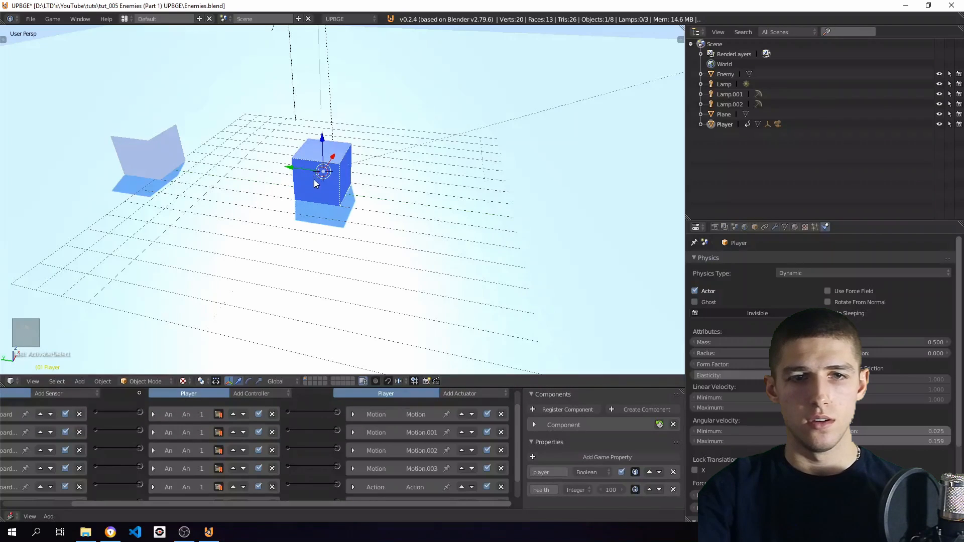
right_click(167, 136)
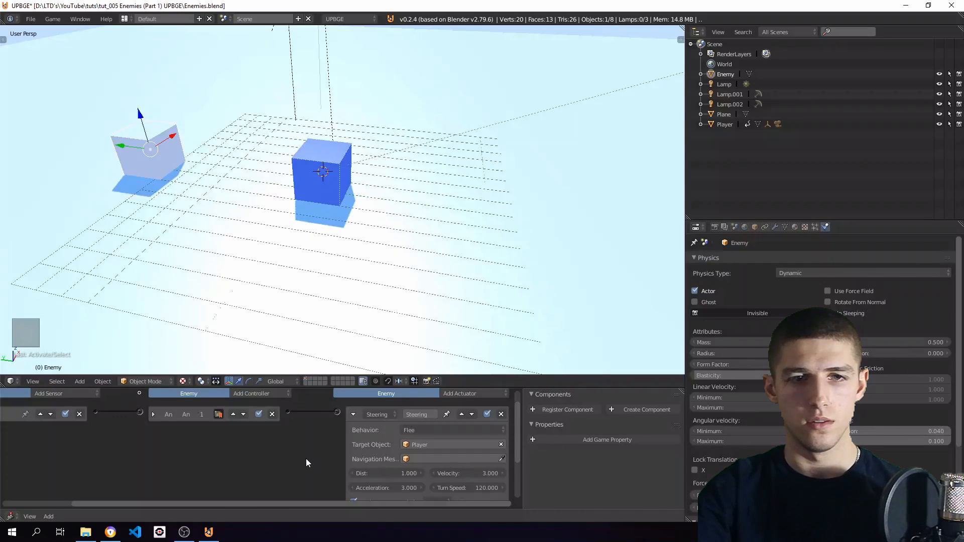
click(442, 431)
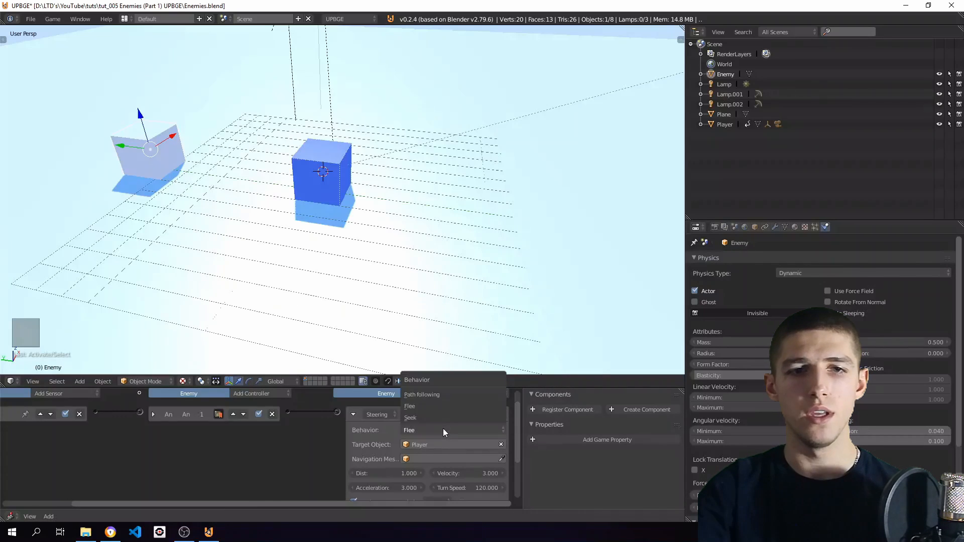
click(415, 418)
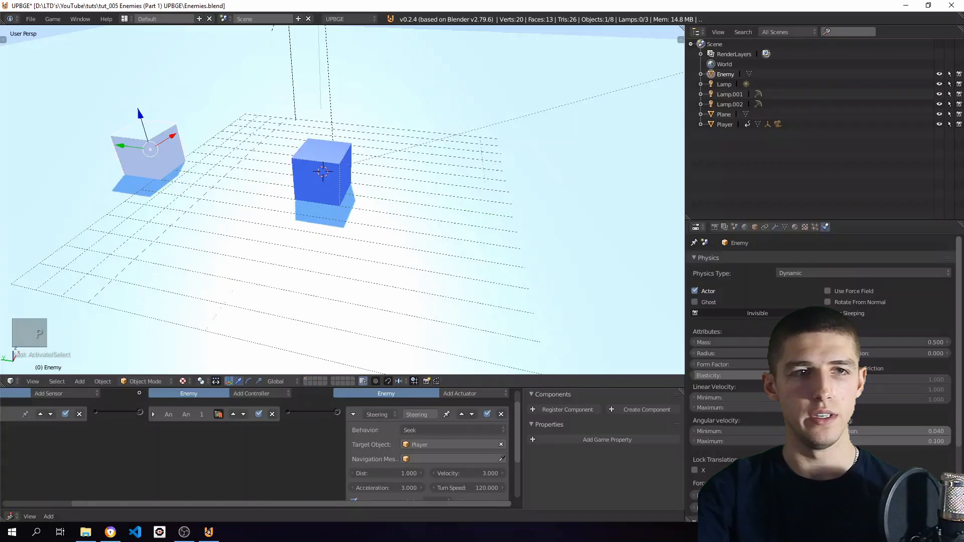
- Run the game and move the Player around to test how the Enemy seeks it
key(p)
key(w)
key(d)
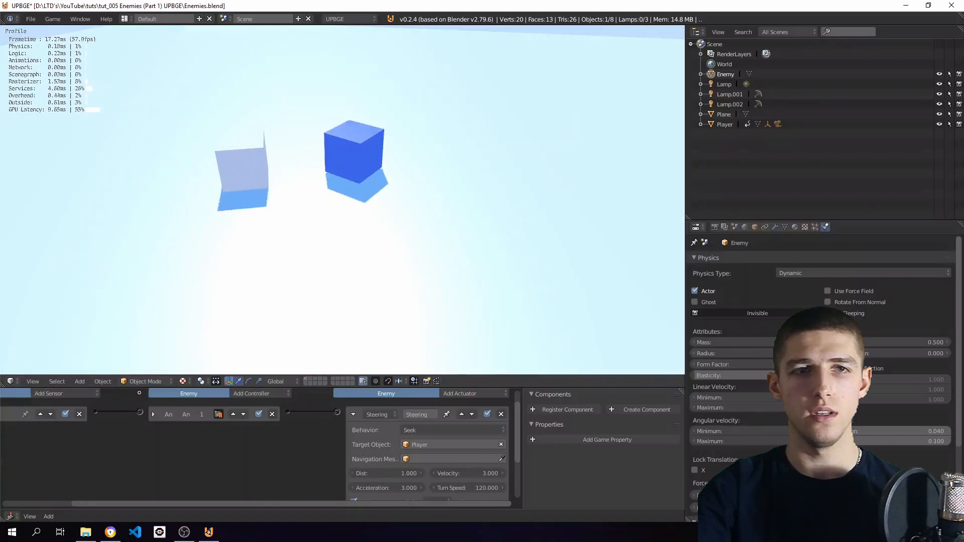
key(a)
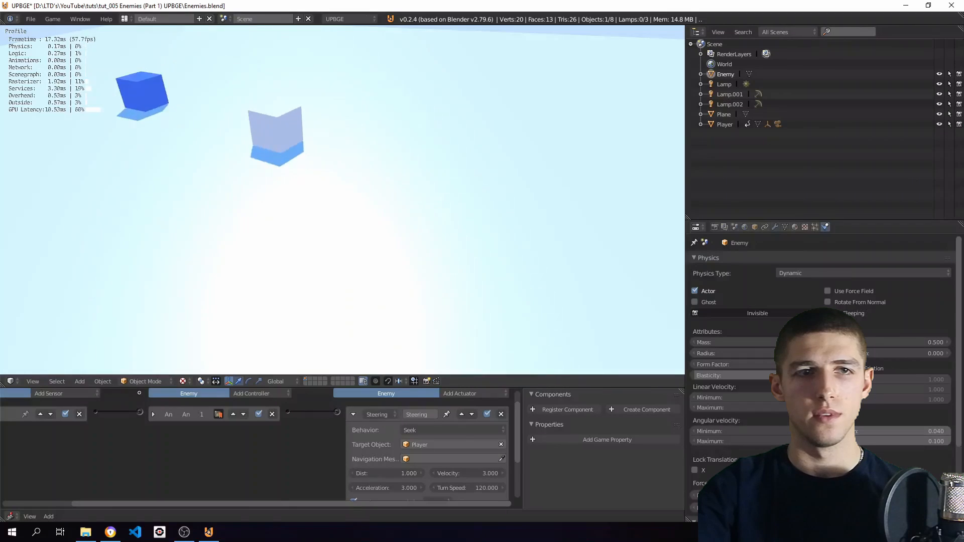
key(a)
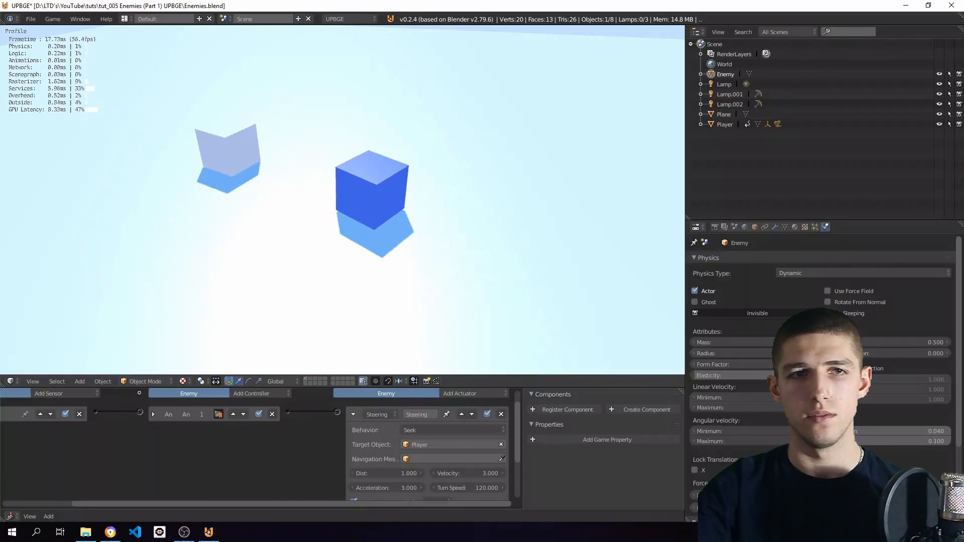
key(d)
key(a)
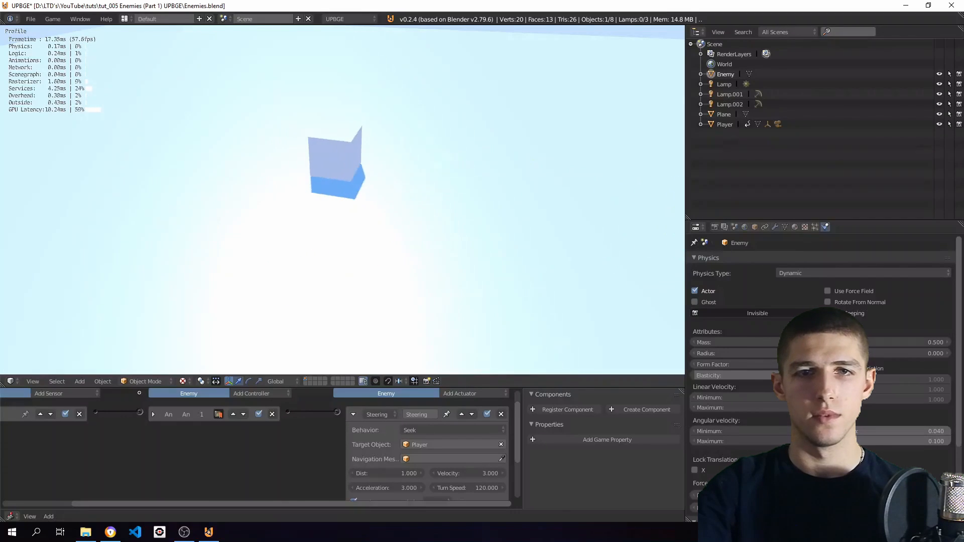
key(a)
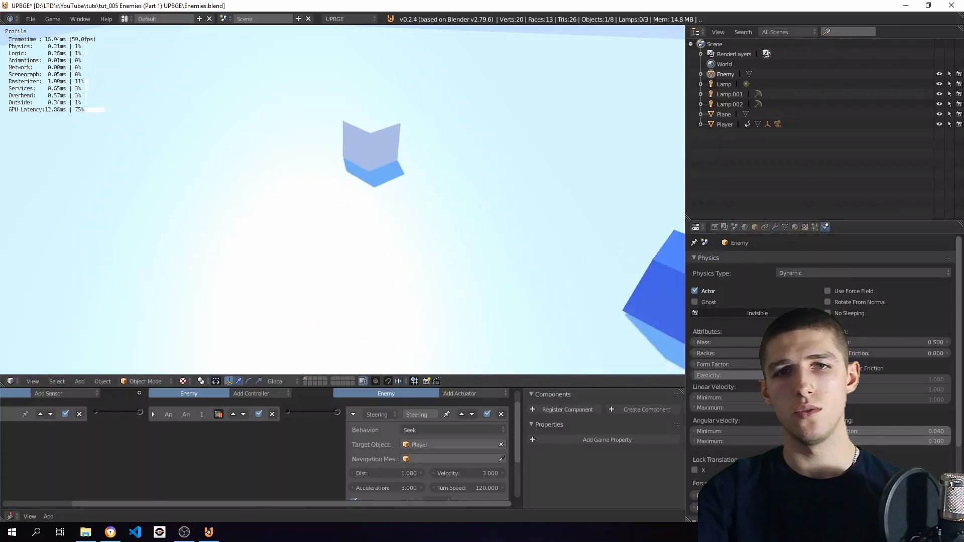
key(Escape)
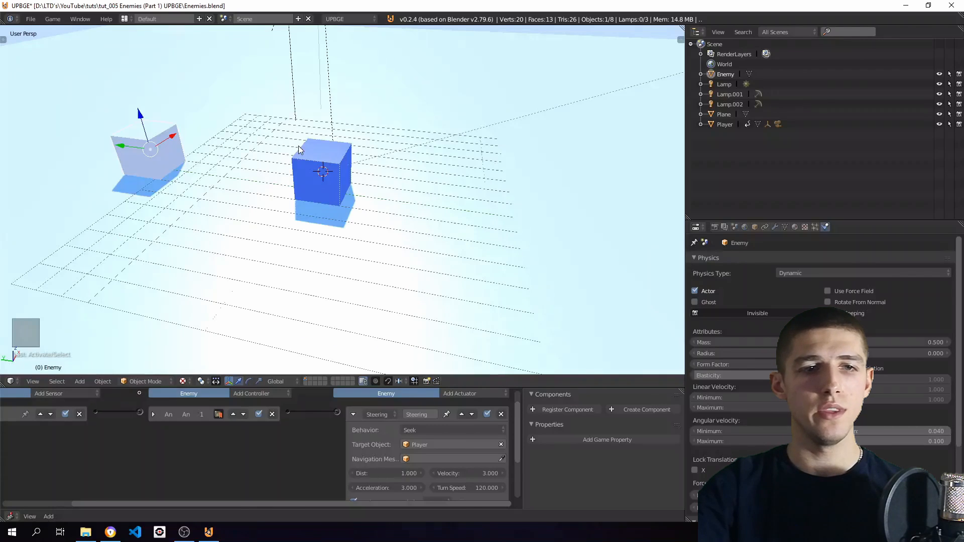
- Collapse the Steering actuator and add a Collision sensor to the Enemy with M/P switched to material filtering
click(353, 414)
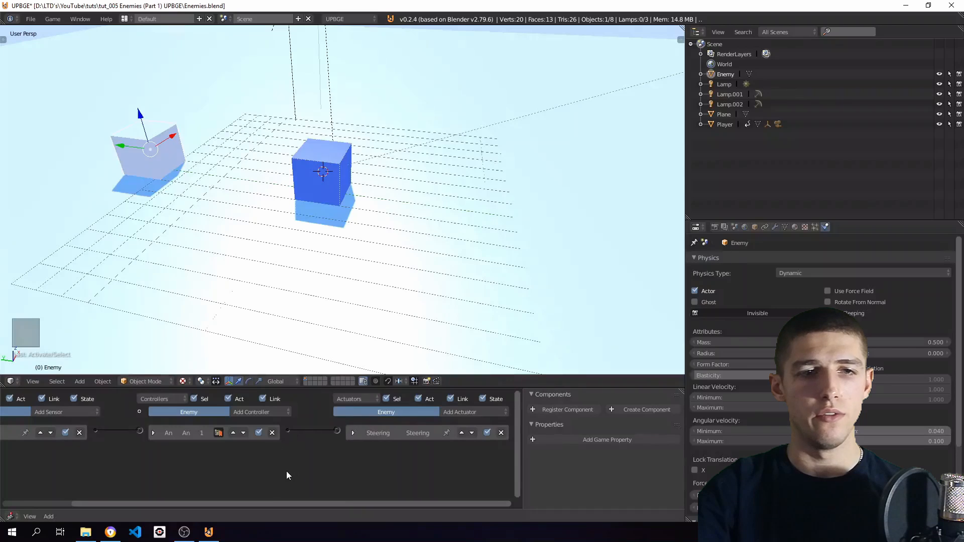
ctrl+scroll(350, 469, left, 4)
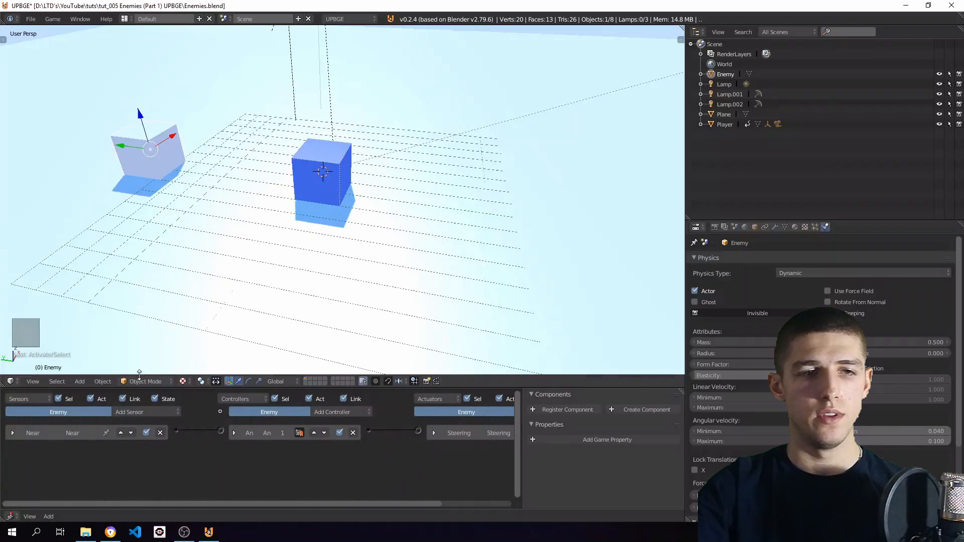
click(149, 412)
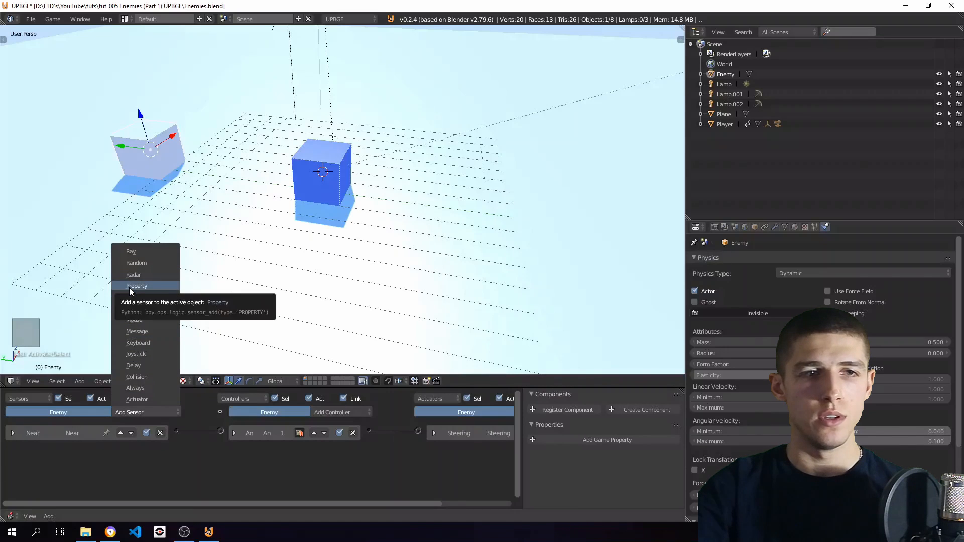
click(135, 378)
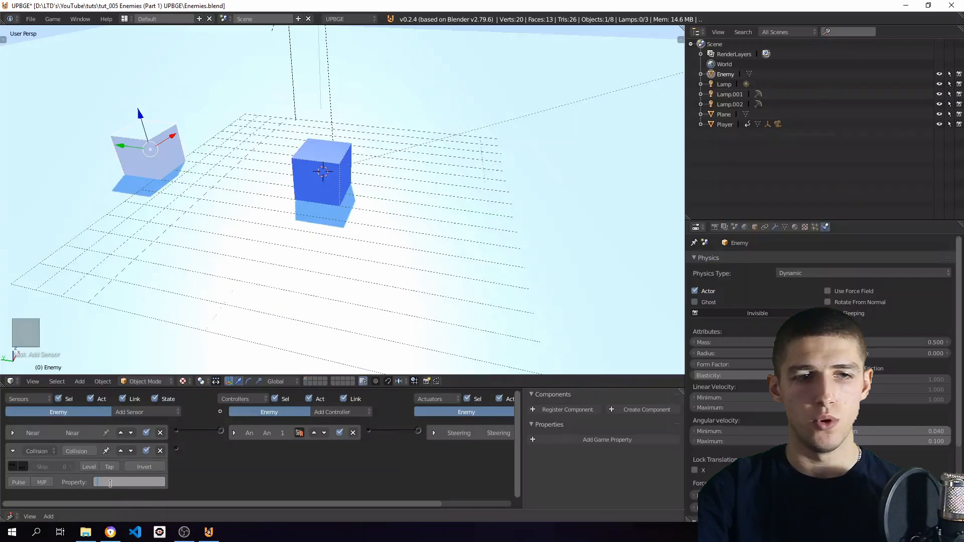
click(43, 483)
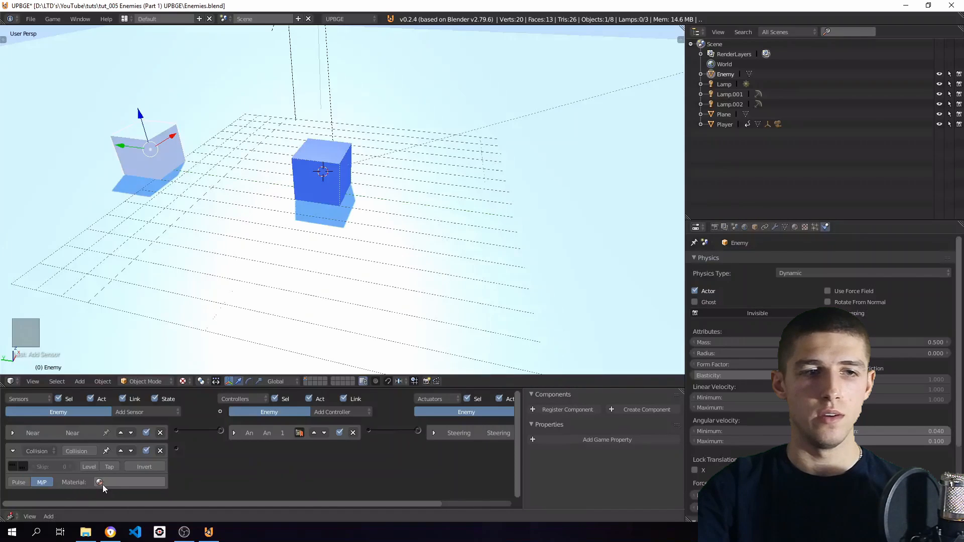
- Add a Property actuator to the Enemy and open its property choice
middle_drag(388, 464, 449, 449)
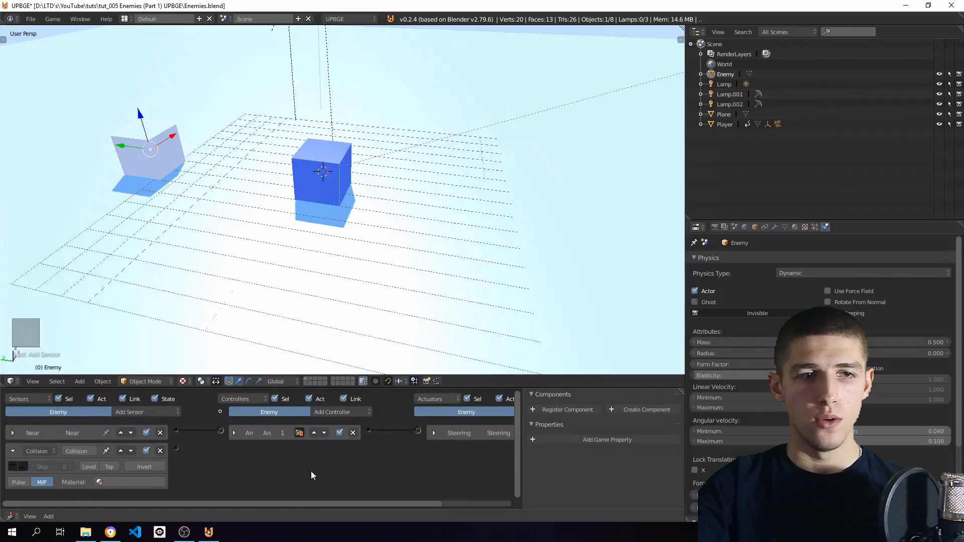
middle_drag(221, 469, 151, 460)
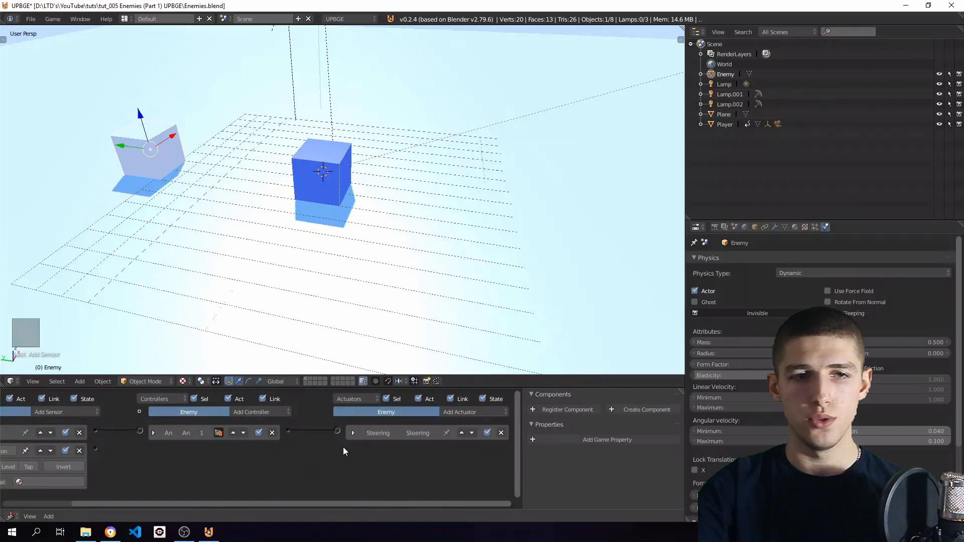
click(466, 413)
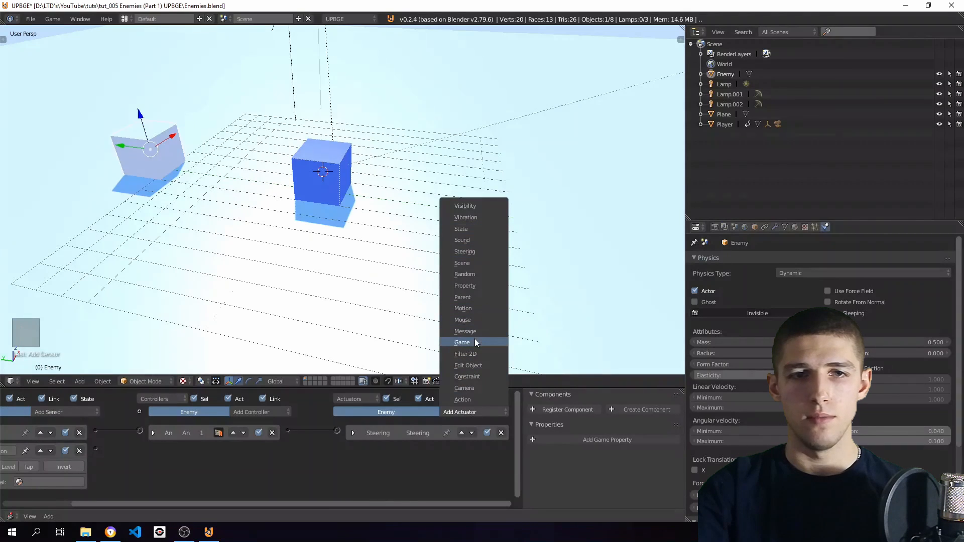
click(465, 286)
click(422, 481)
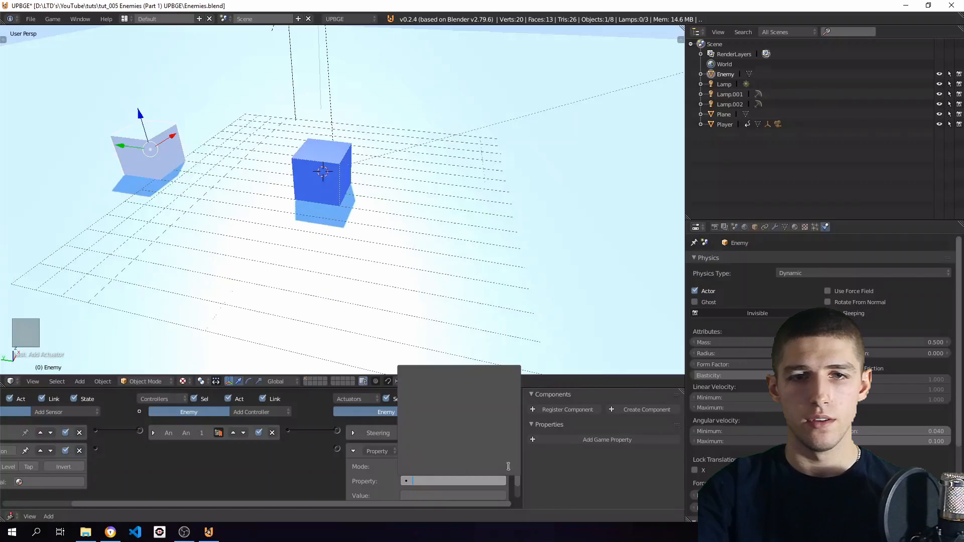
- Add a game property named health to the Enemy
right_click(141, 142)
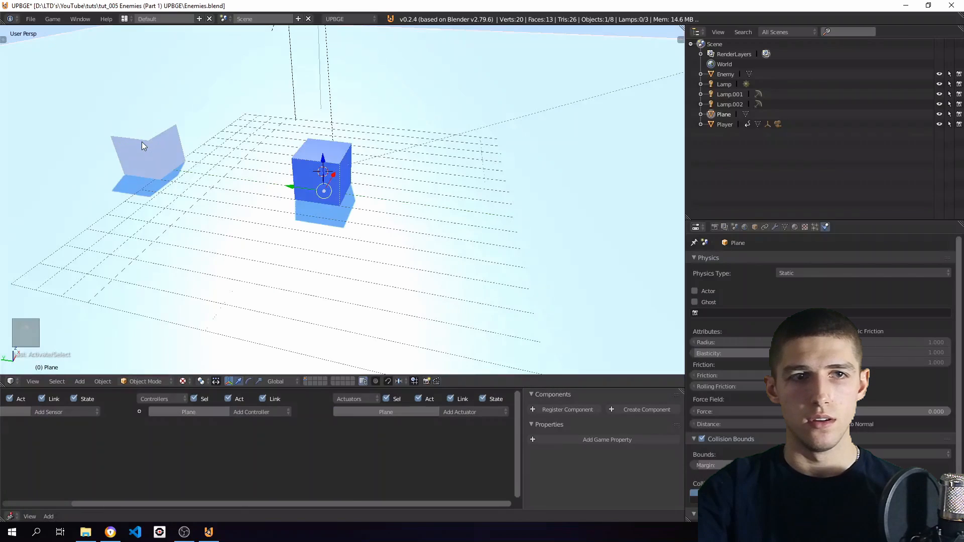
right_click(142, 142)
click(578, 442)
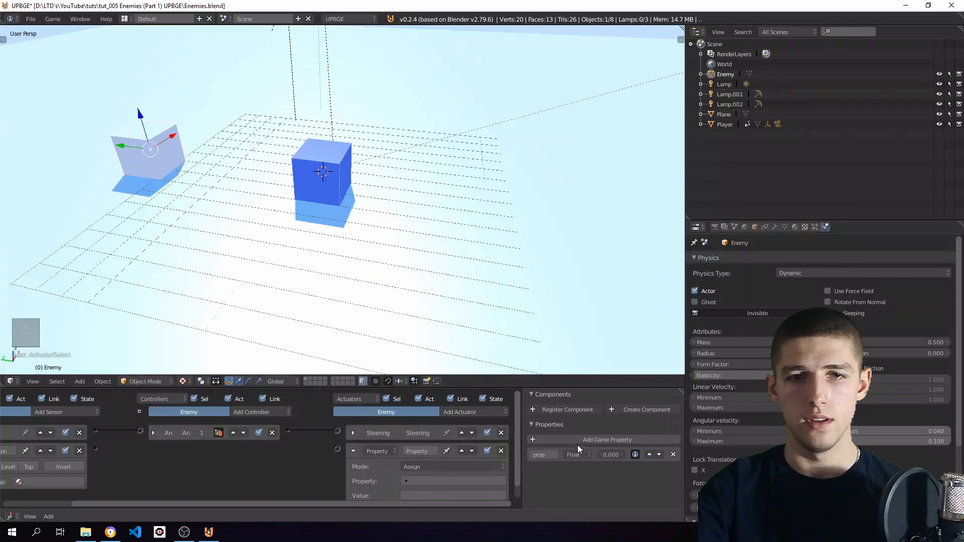
click(549, 453)
text(healt)
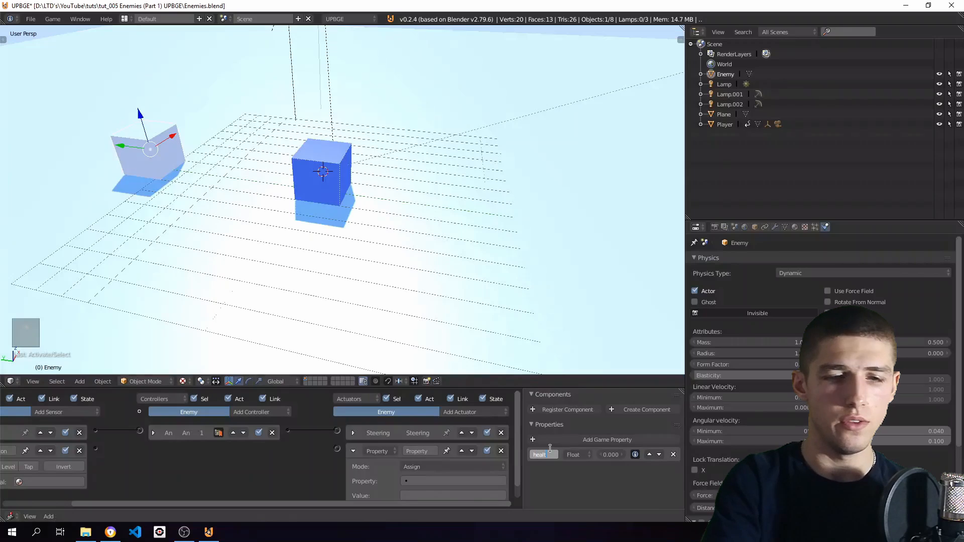
text(h)
key(Return)
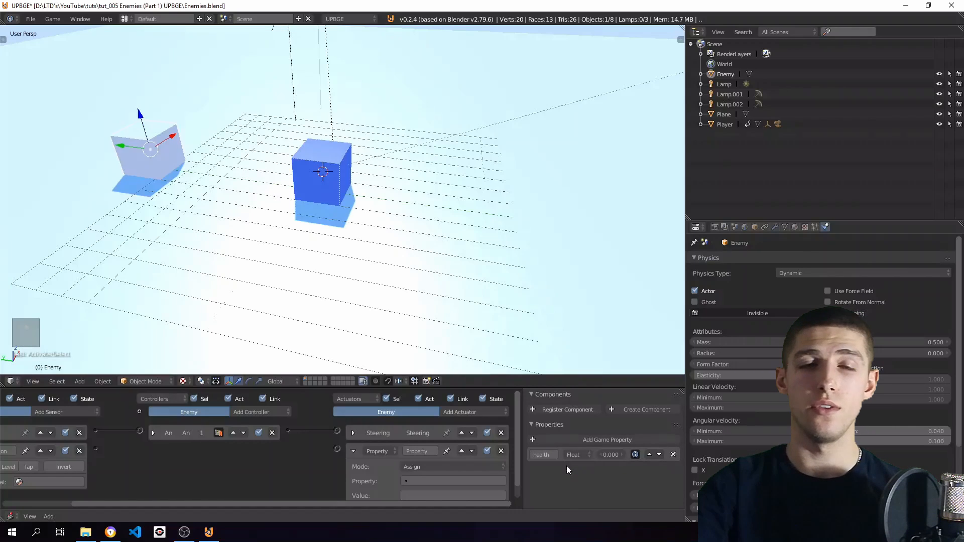
- Check the Player's game properties, then rename the Enemy's property as enemy, make it a Boolean and enable it
right_click(332, 184)
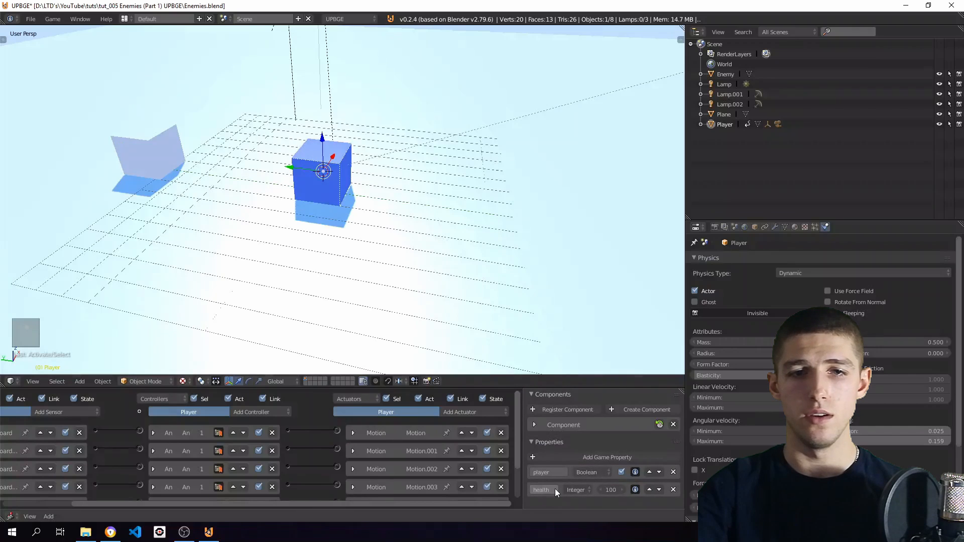
click(140, 142)
right_click(144, 145)
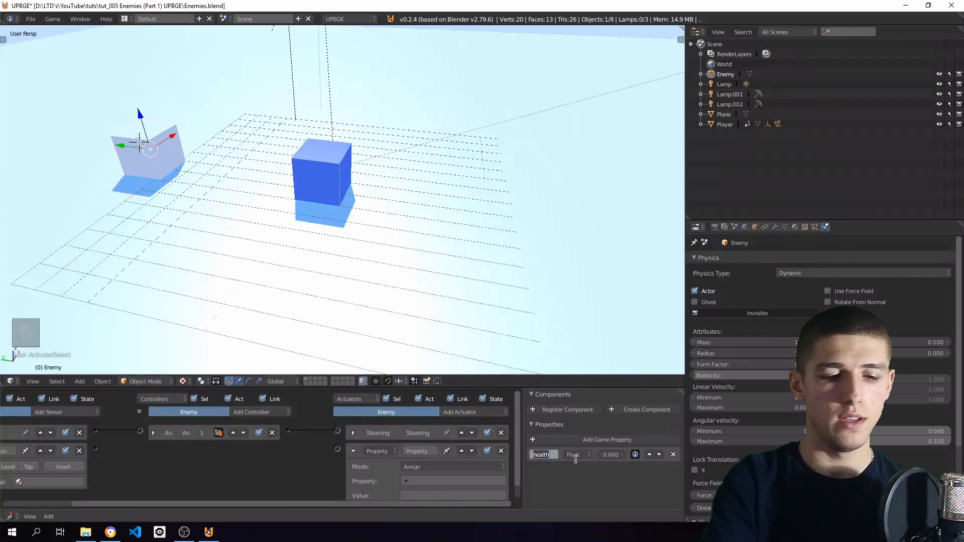
text(enemy)
key(Return)
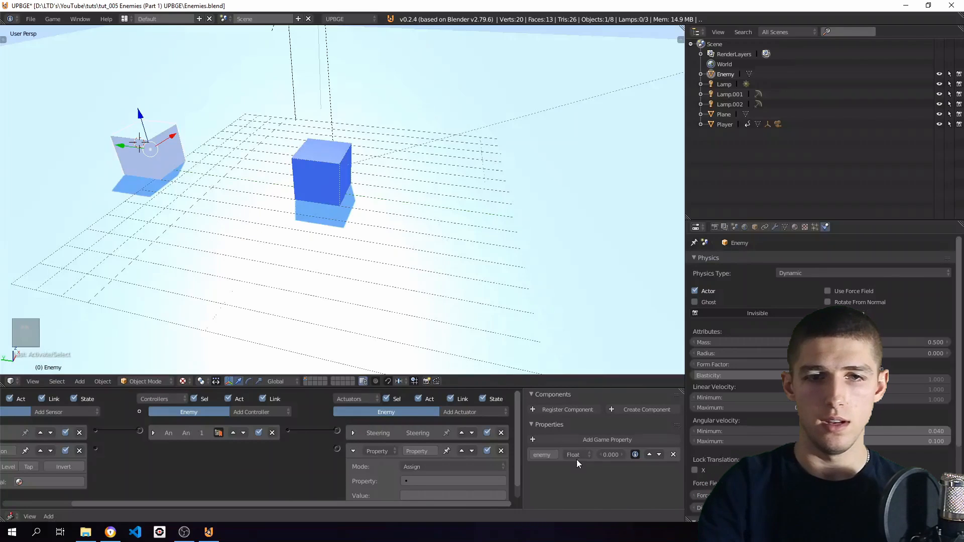
click(574, 455)
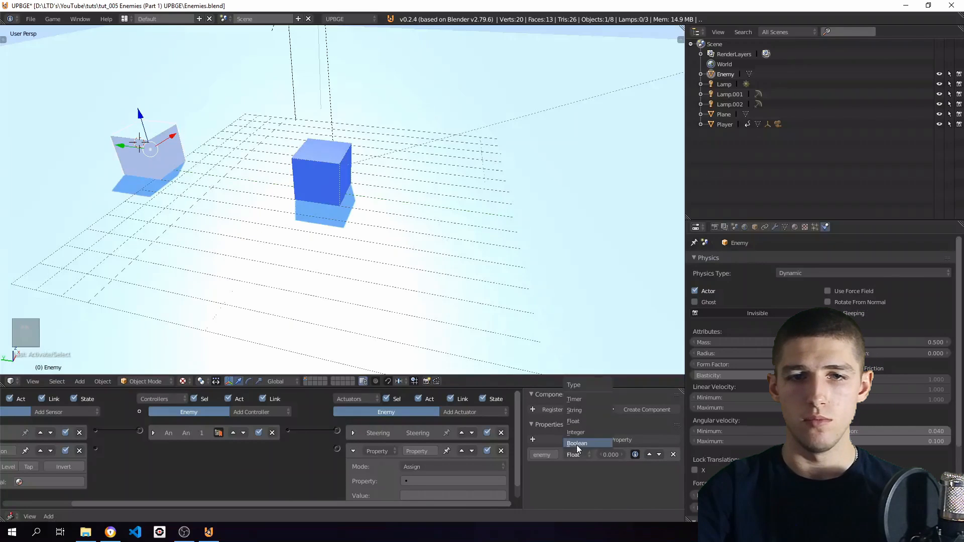
click(577, 444)
click(618, 454)
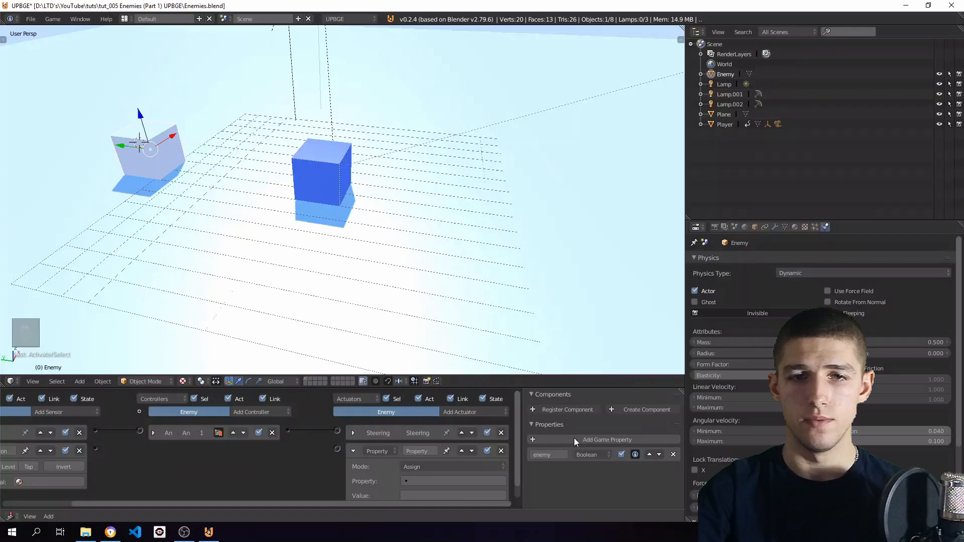
- Add a second game property named health to the Enemy as an Integer with the value 100
click(573, 442)
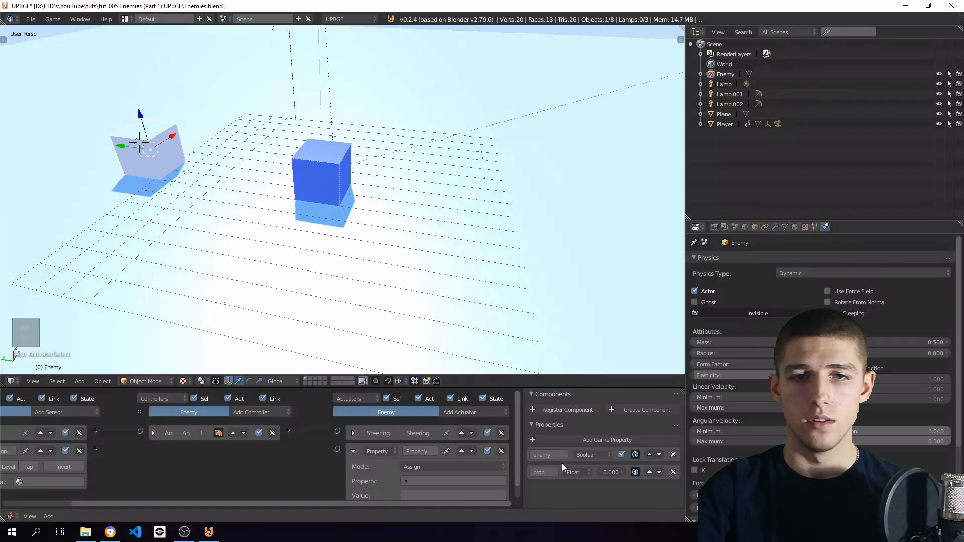
click(548, 476)
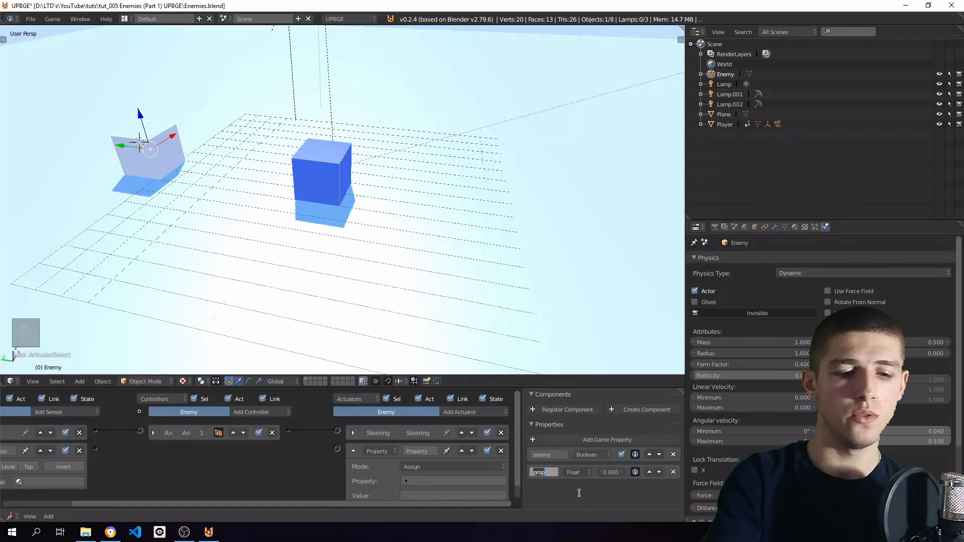
text(health)
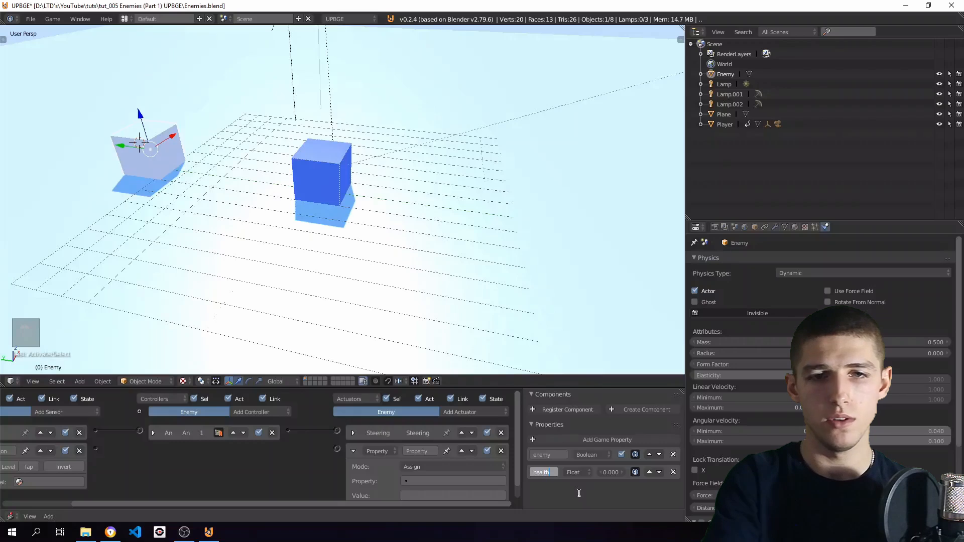
key(Return)
click(573, 472)
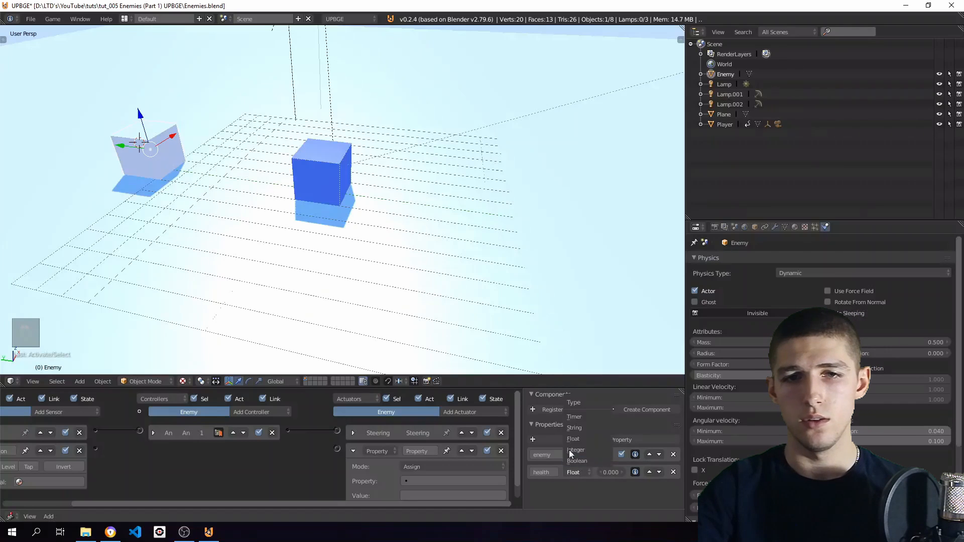
click(573, 452)
click(615, 472)
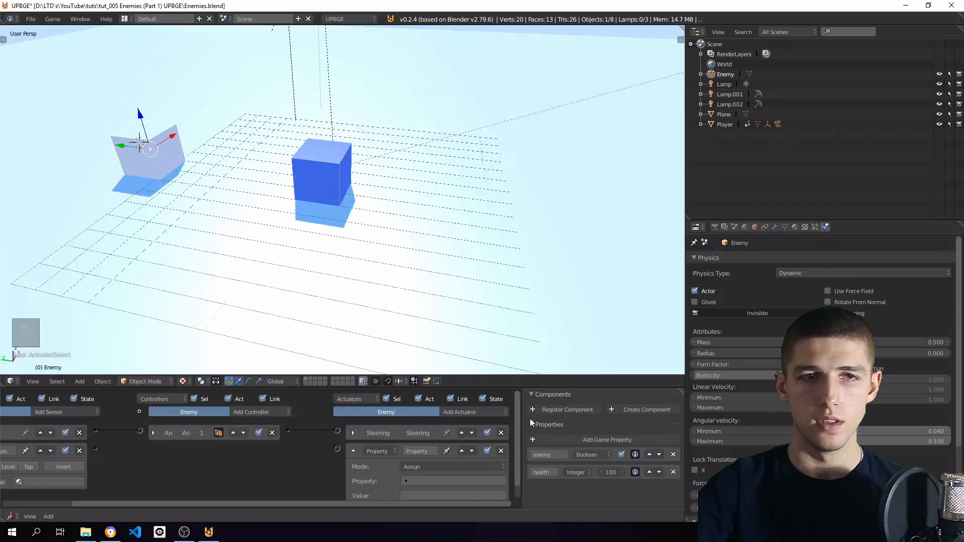
key(KP_0)
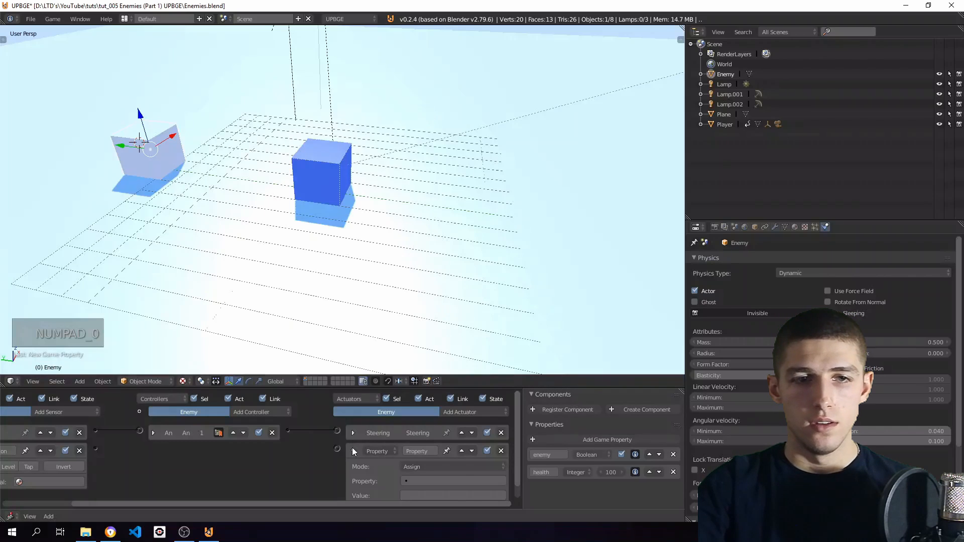
- Set the Enemy's Property actuator to Add mode on the health property with a value of -10
click(414, 480)
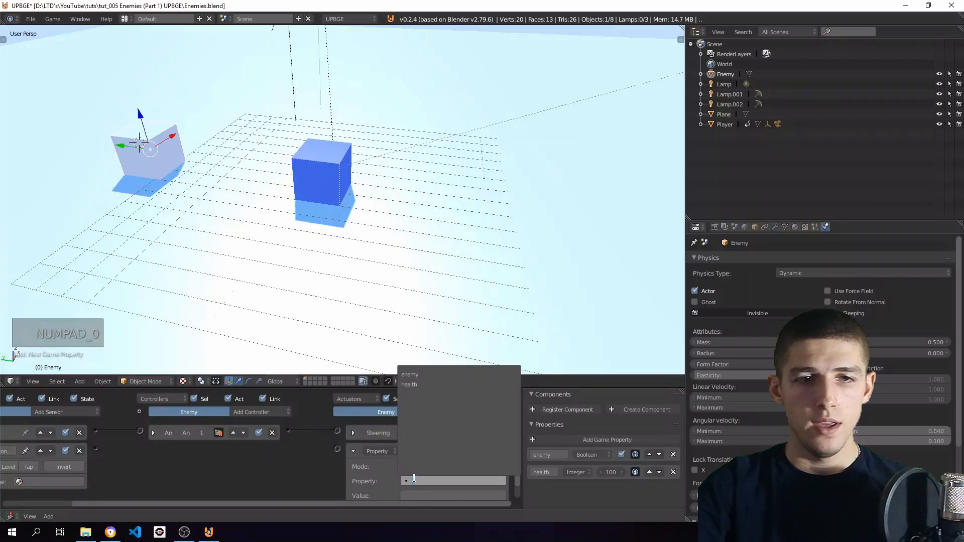
click(409, 385)
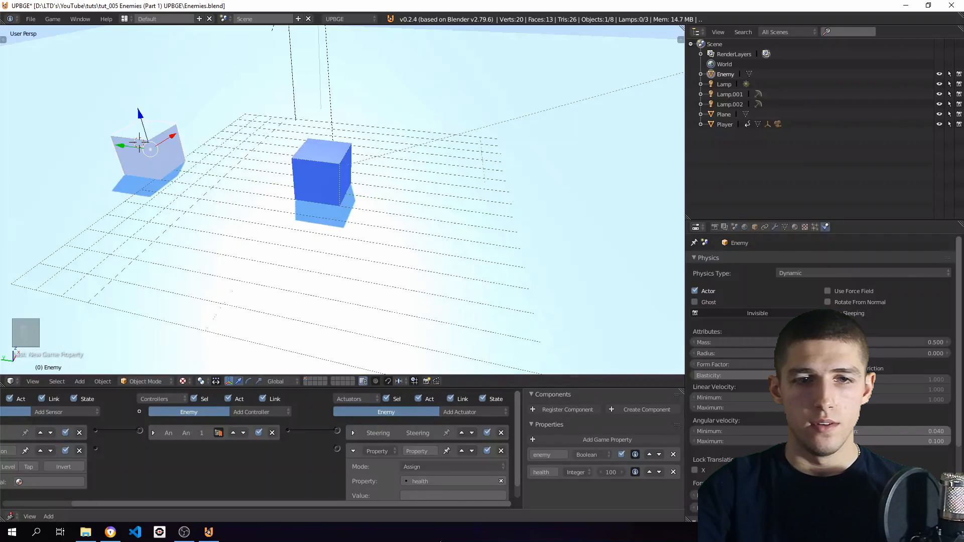
click(426, 464)
click(415, 445)
click(417, 496)
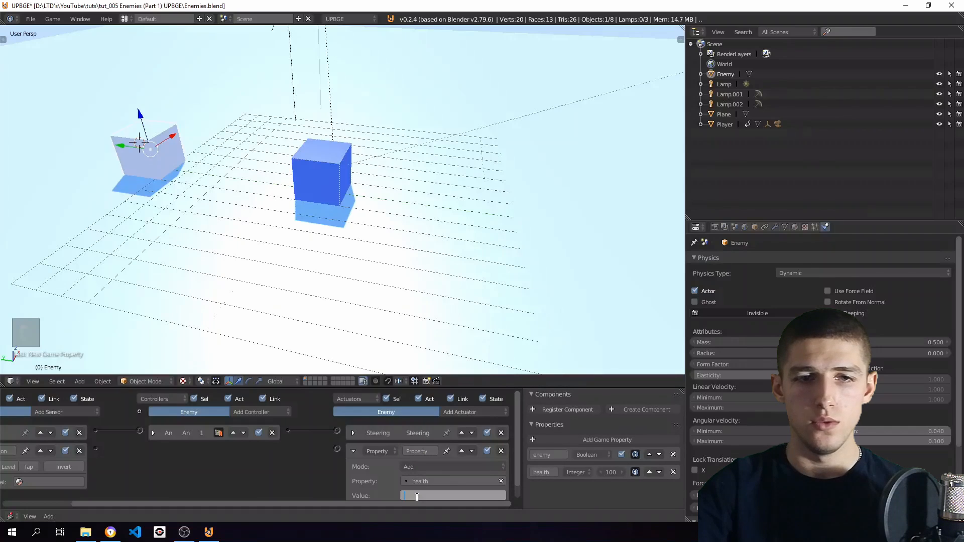
text(-10)
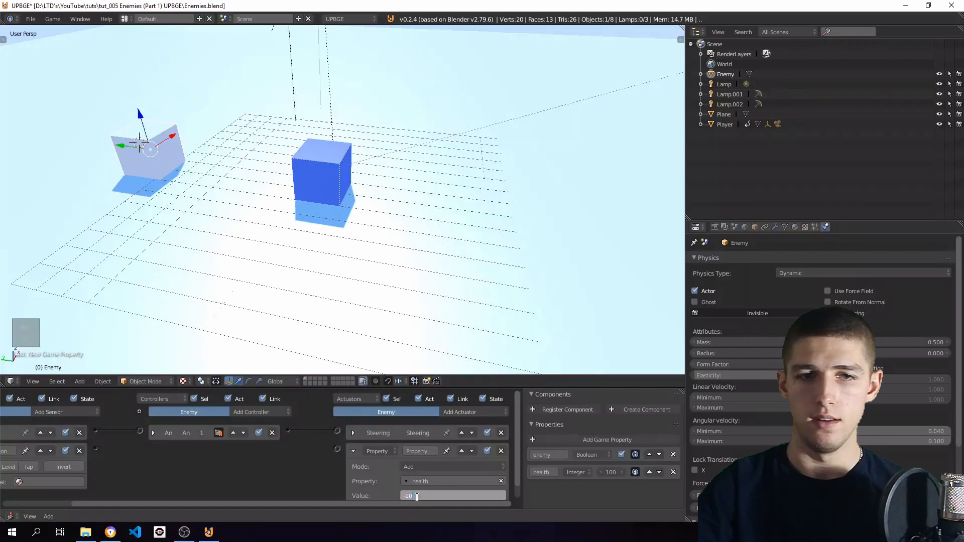
key(Return)
- Link the Enemy's Collision sensor to its Property actuator through a new controller, and collapse the actuator and controller
scroll(198, 457, down, 2)
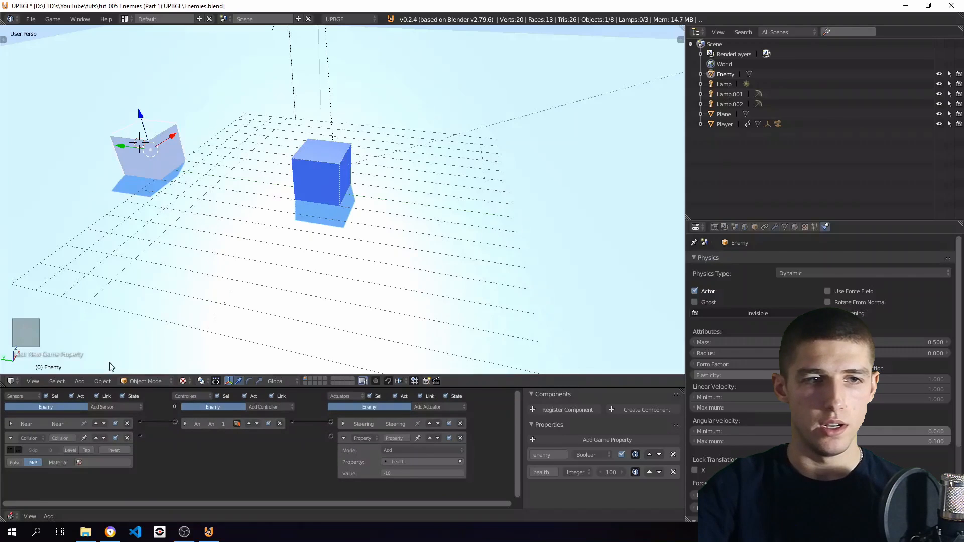
drag(139, 437, 330, 436)
click(344, 438)
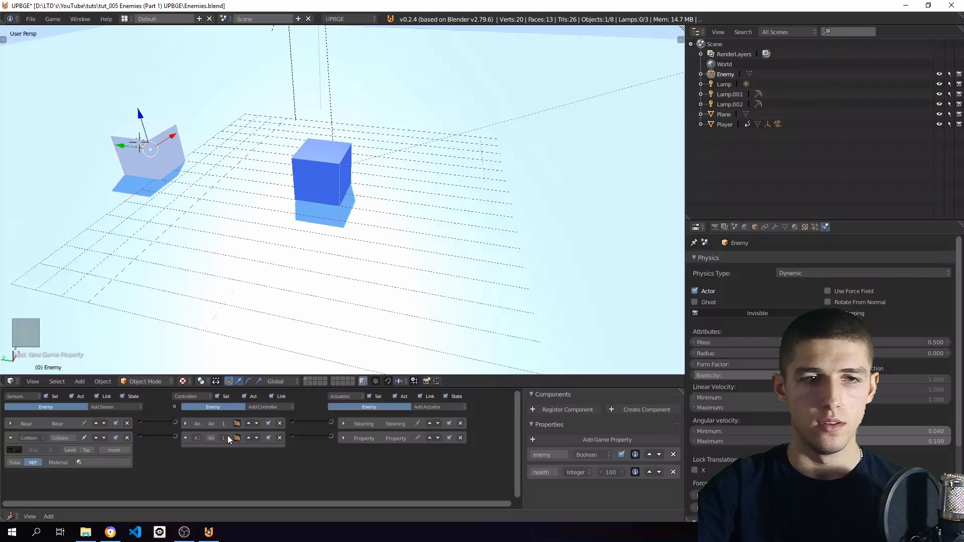
click(187, 439)
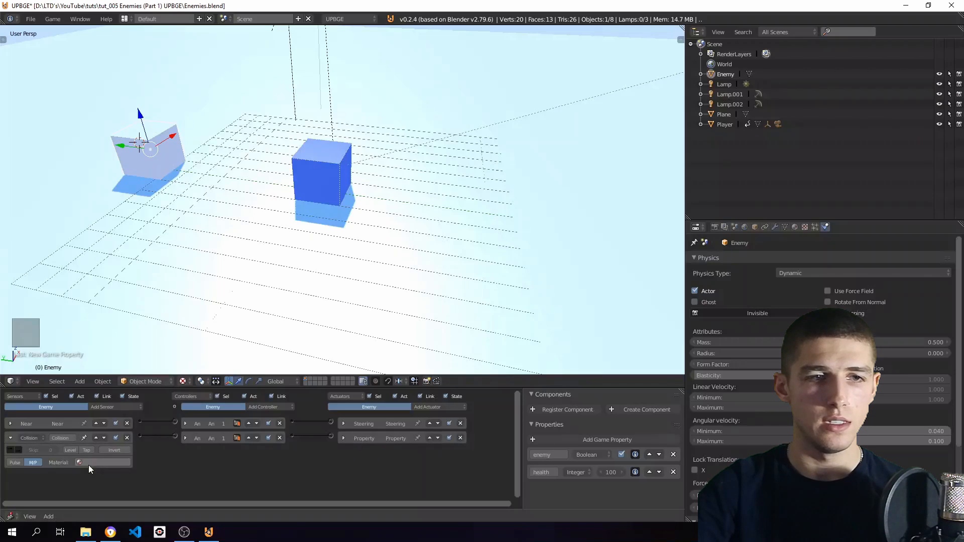
right_click(331, 168)
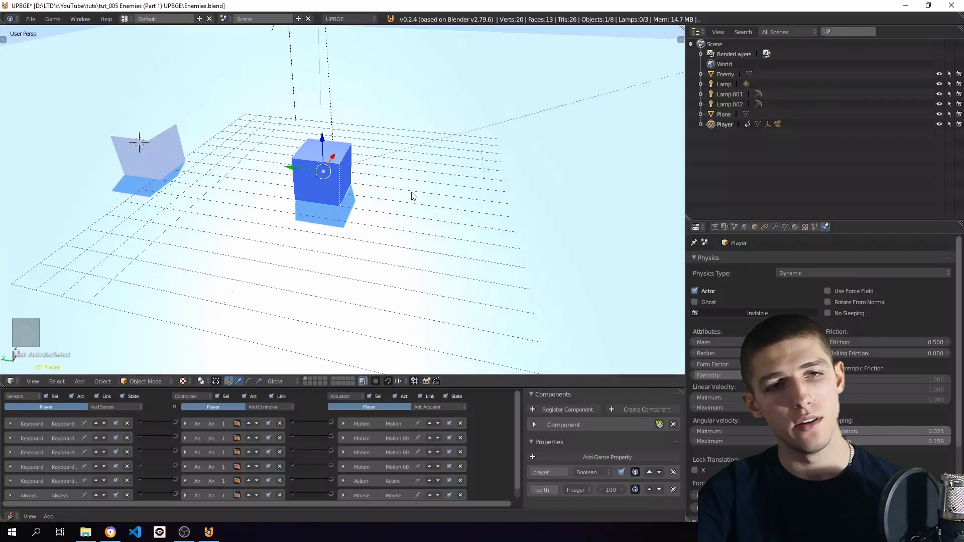
key(shift+a)
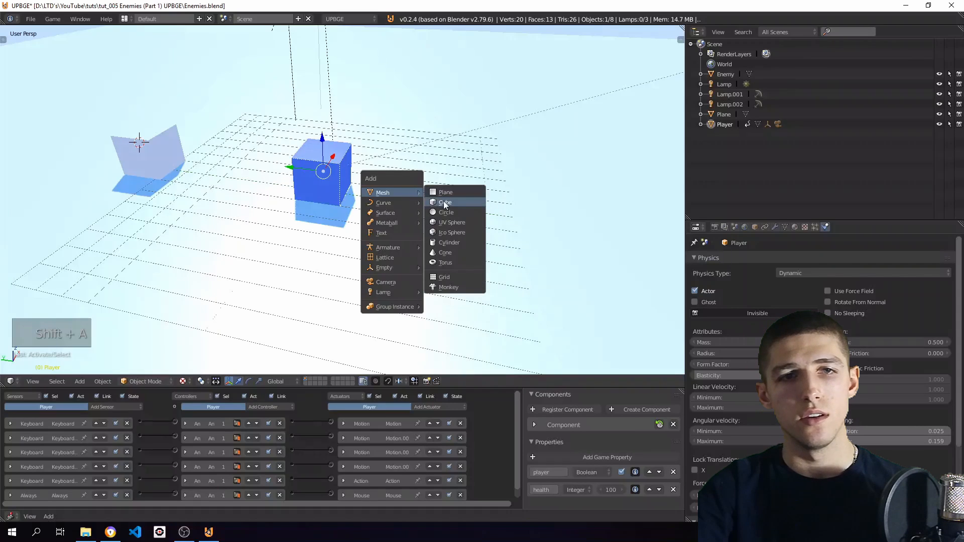
click(445, 203)
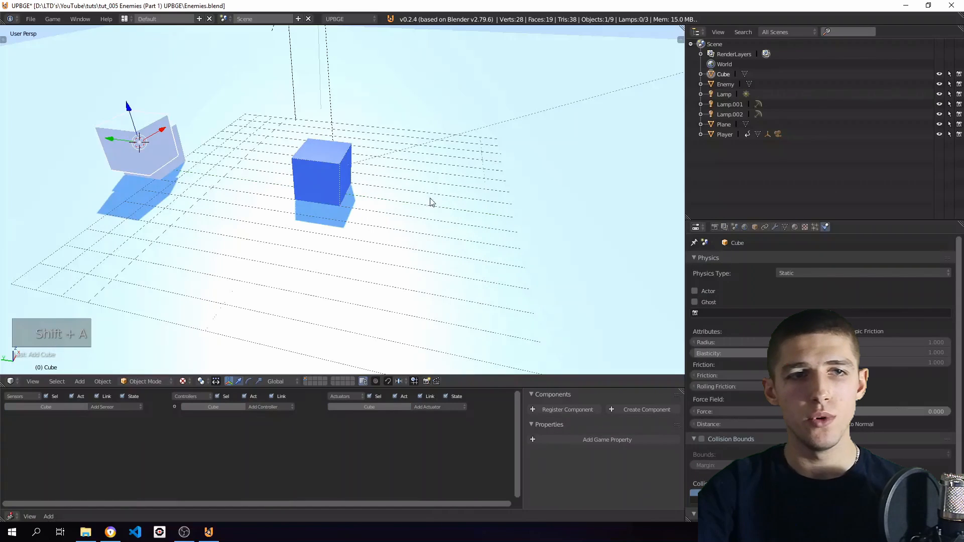
key(x)
click(243, 174)
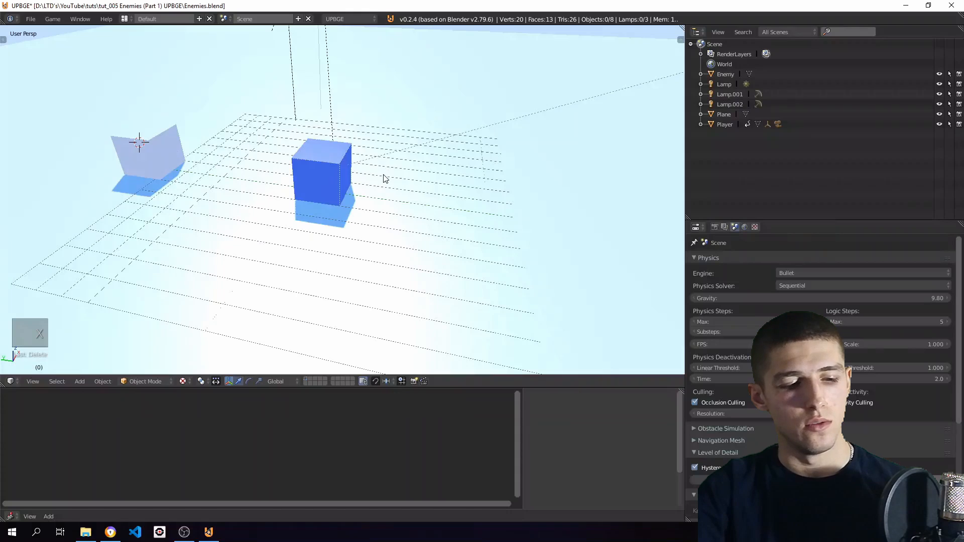
- Reset the 3D cursor to the centre of the scene
key(alt+c)
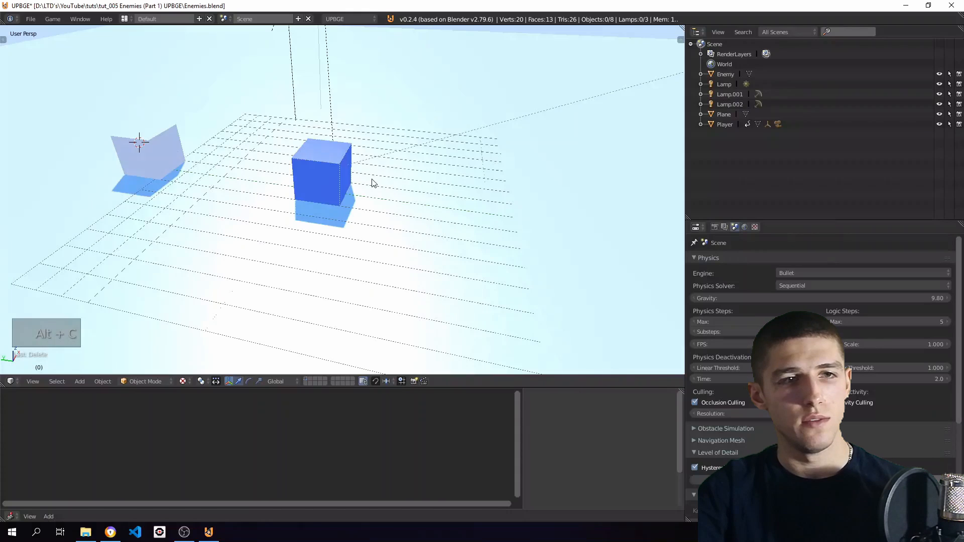
key(shift+c)
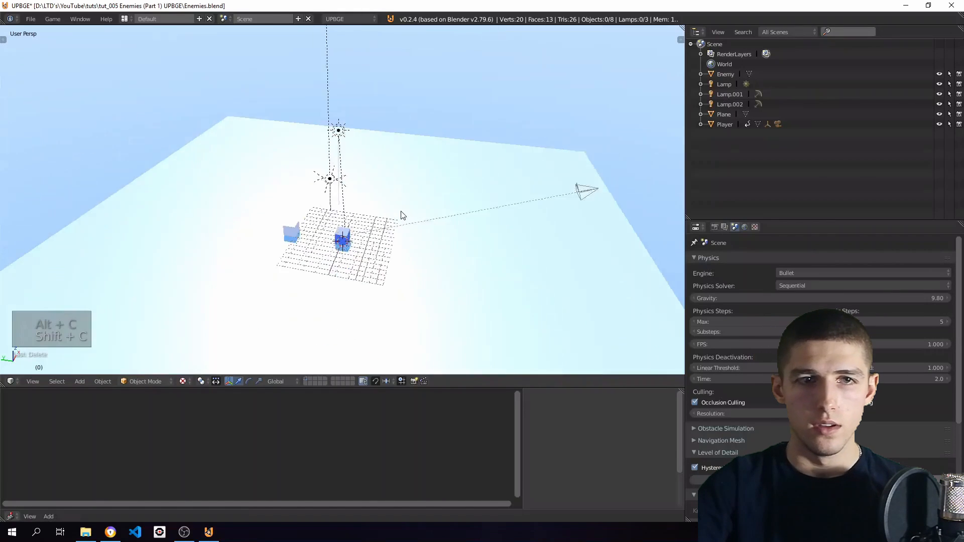
scroll(401, 213, up, 5)
scroll(401, 184, up, 3)
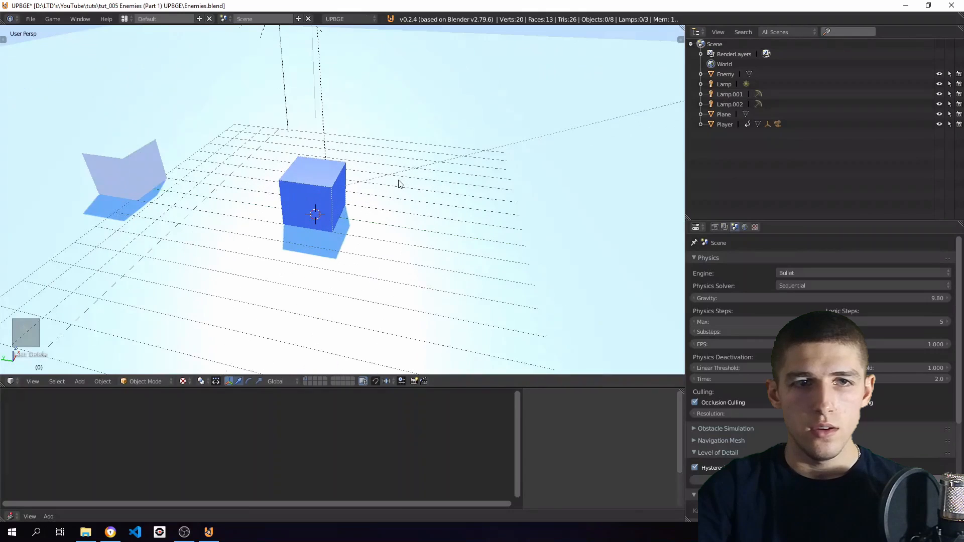
- Add a cube mesh at the 3D cursor and move it up until it overlaps the Player cube
key(shift+a)
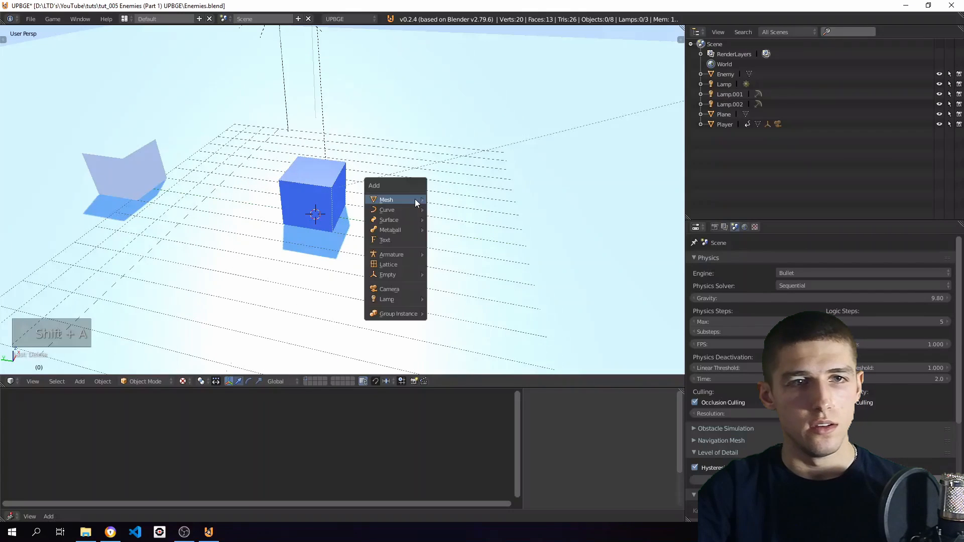
mouse_move(404, 199)
click(453, 210)
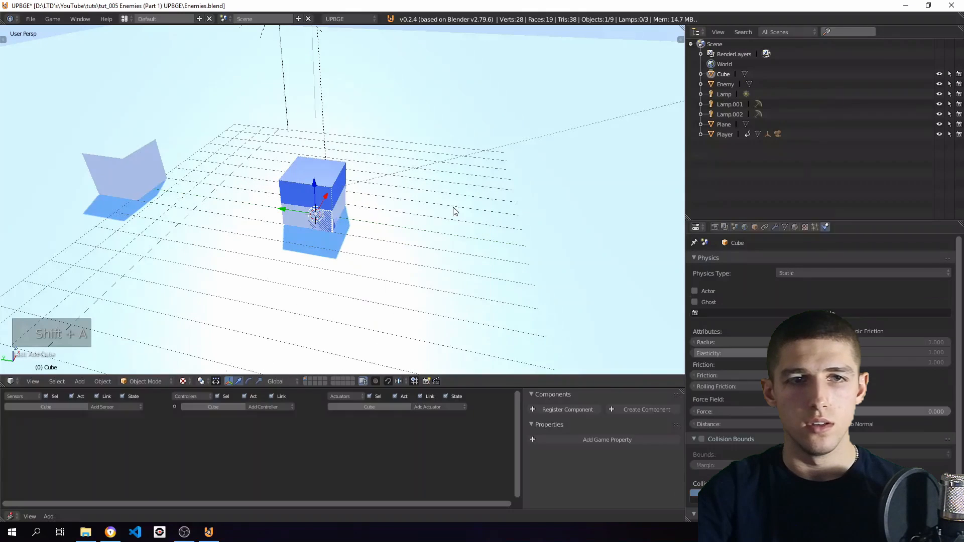
key(g)
click(315, 186)
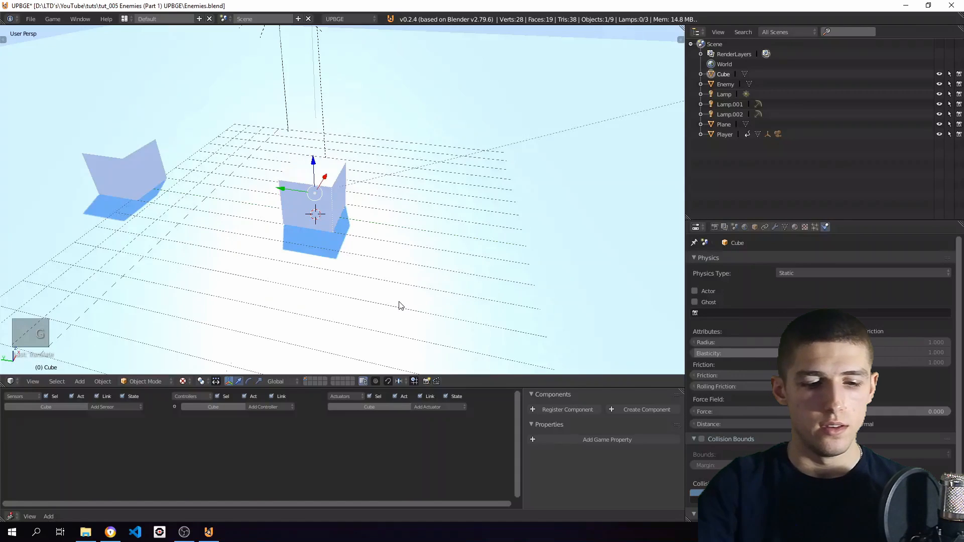
- Move the new cube to layer 2 and display that layer
key(m)
key(2)
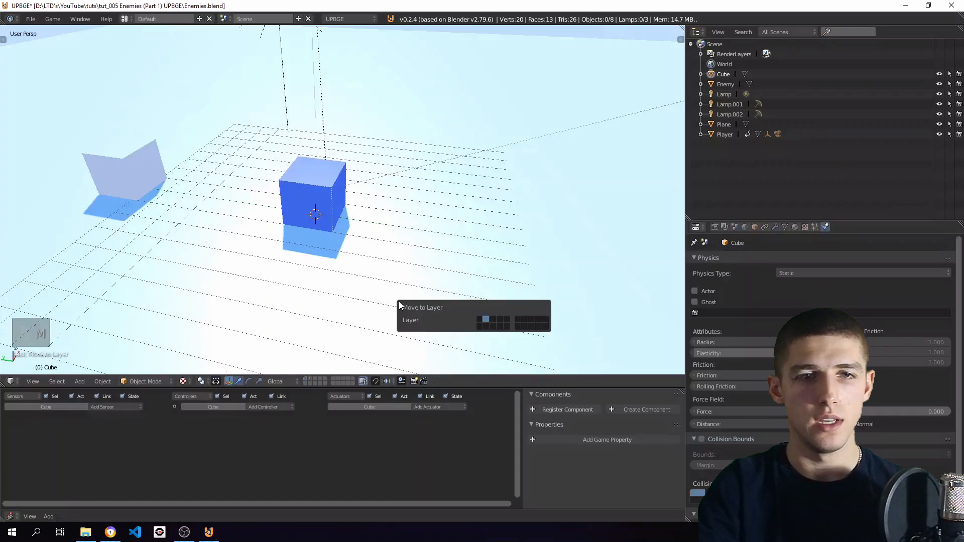
click(309, 380)
- Scale the cube down uniformly and stretch it along the global Y axis into a long bar
scroll(435, 200, up, 3)
key(s)
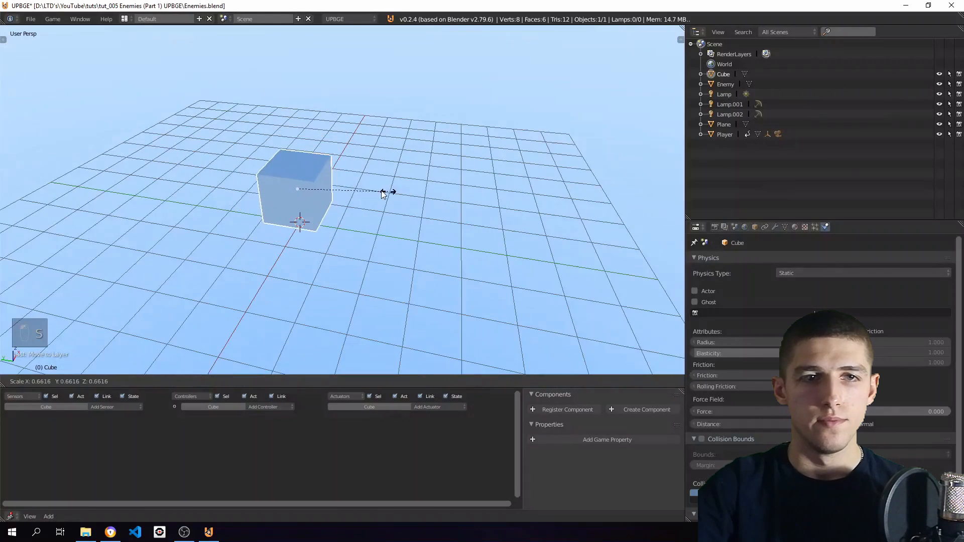
click(327, 185)
key(s)
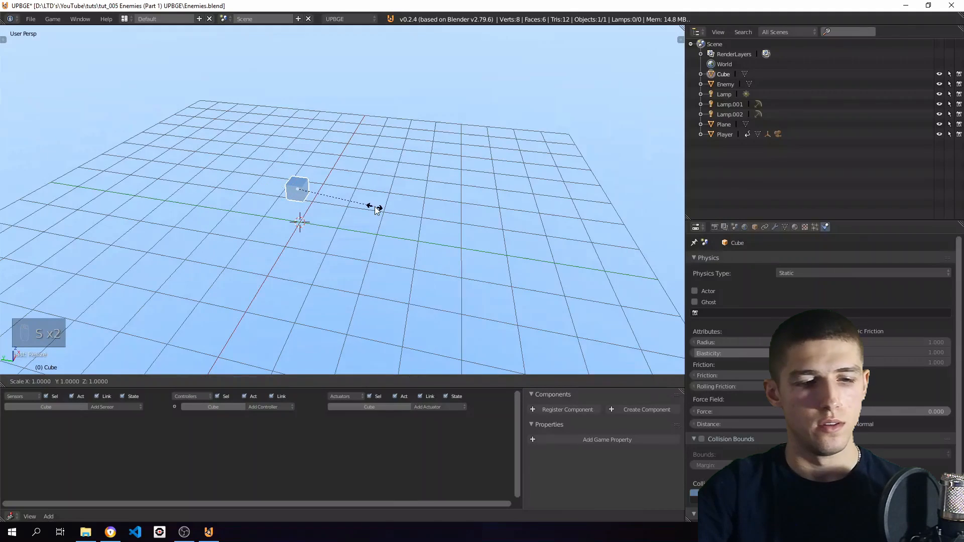
key(y)
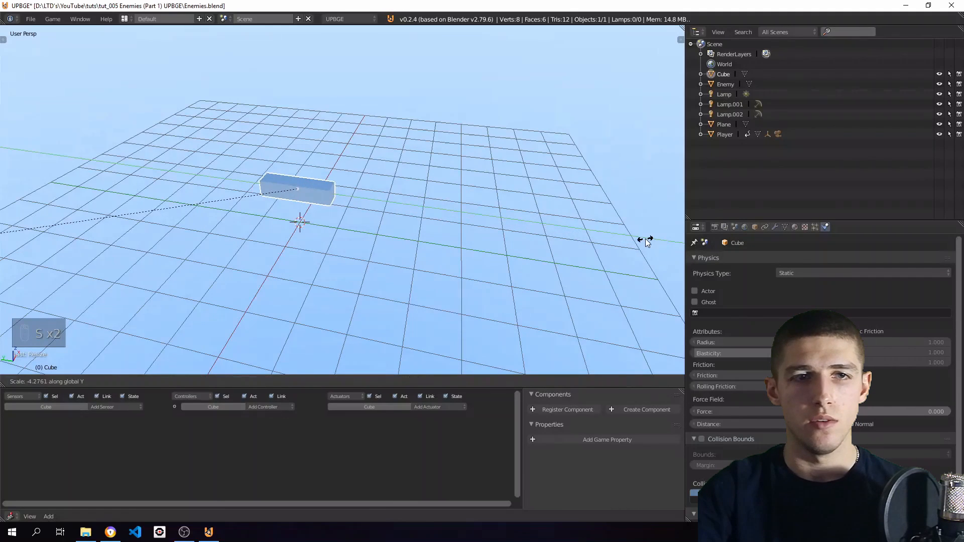
click(8, 251)
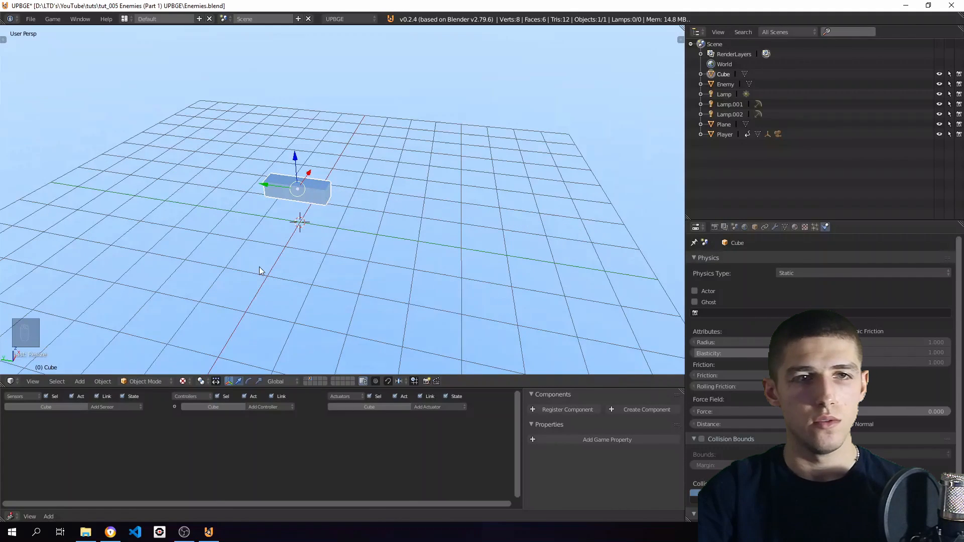
key(s)
key(y)
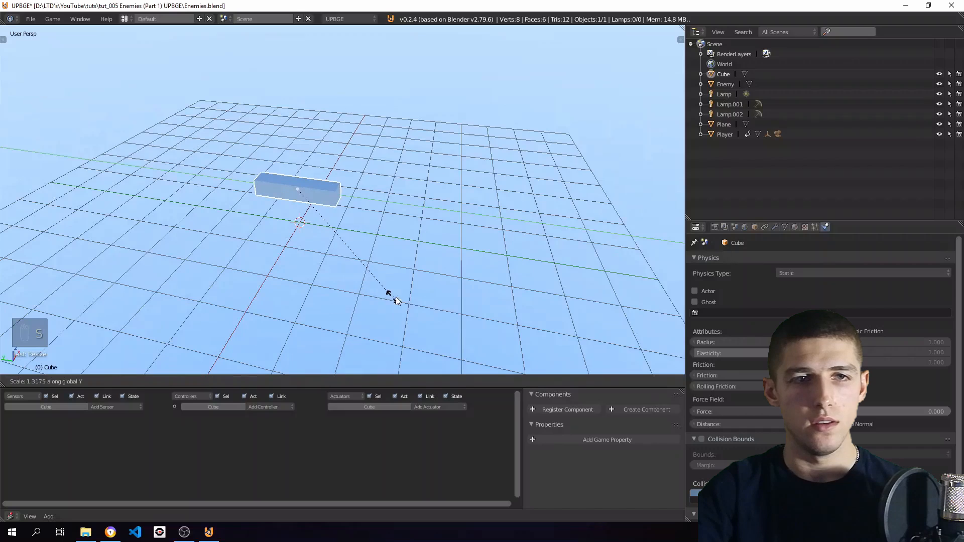
click(431, 312)
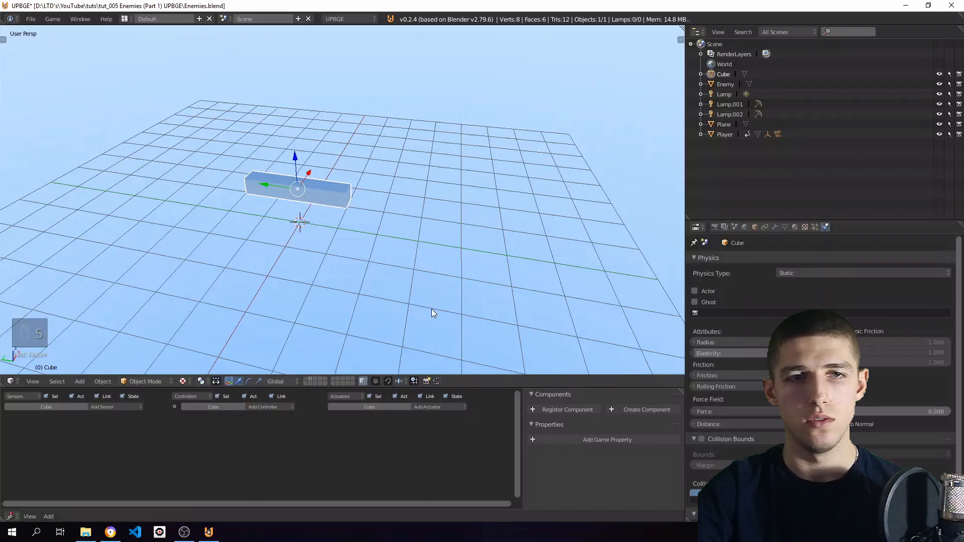
- Create a new material on the bar-shaped cube and name it Projectile
click(795, 227)
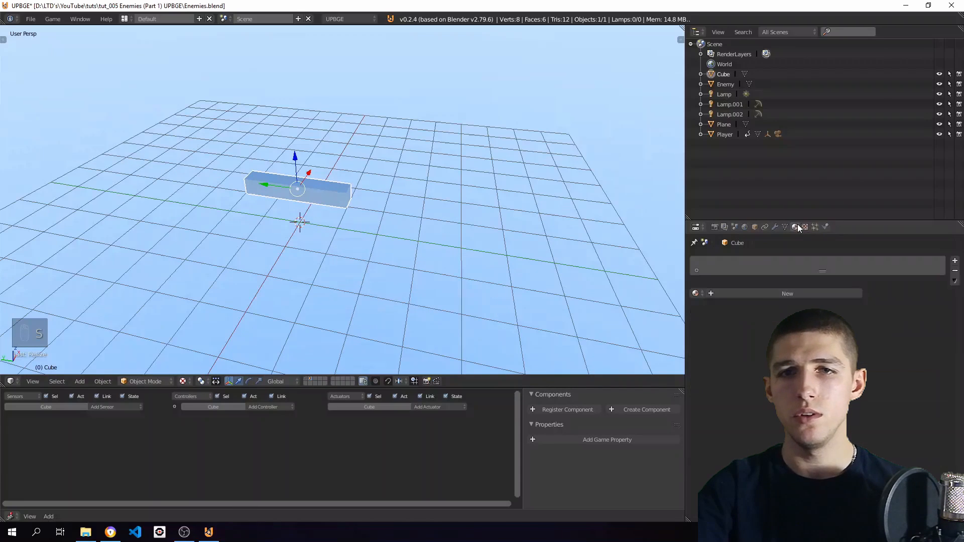
click(726, 291)
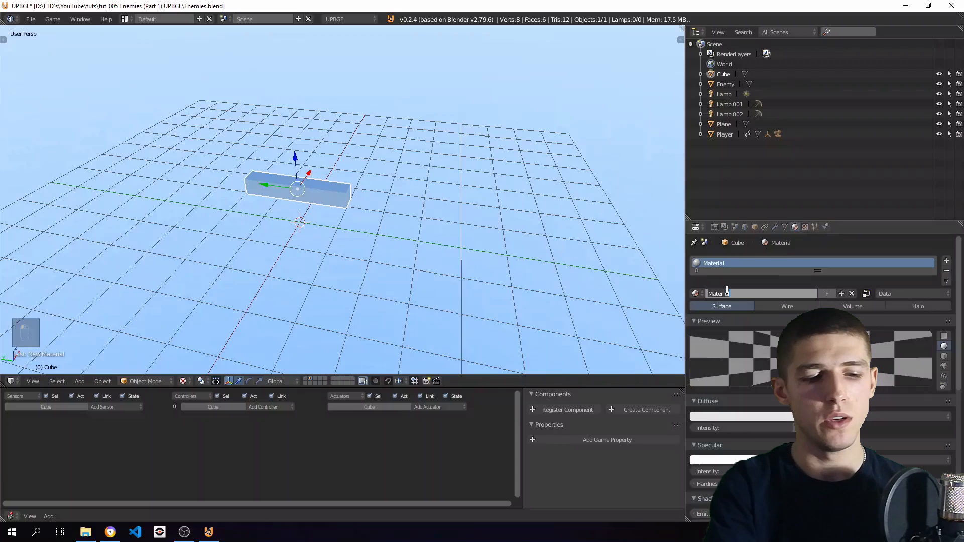
text(Projectile)
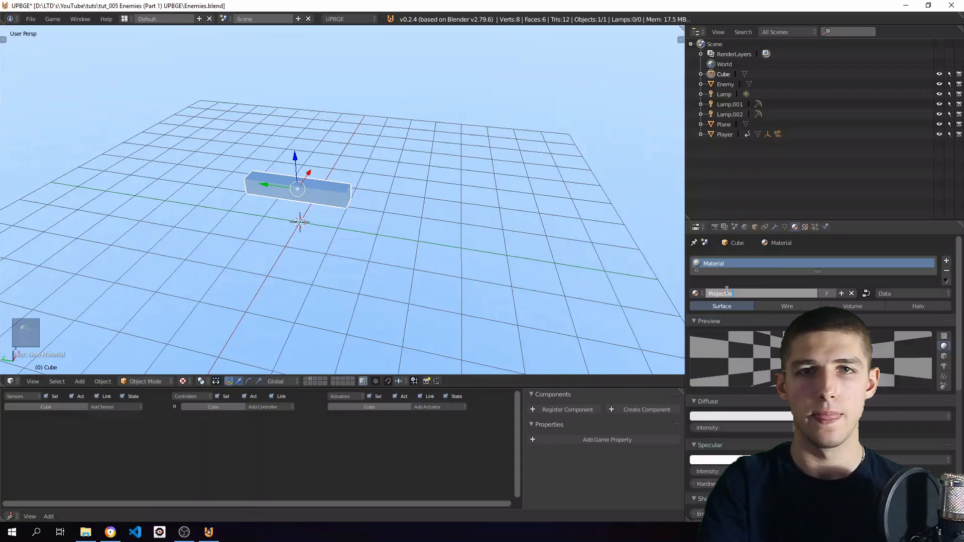
key(Return)
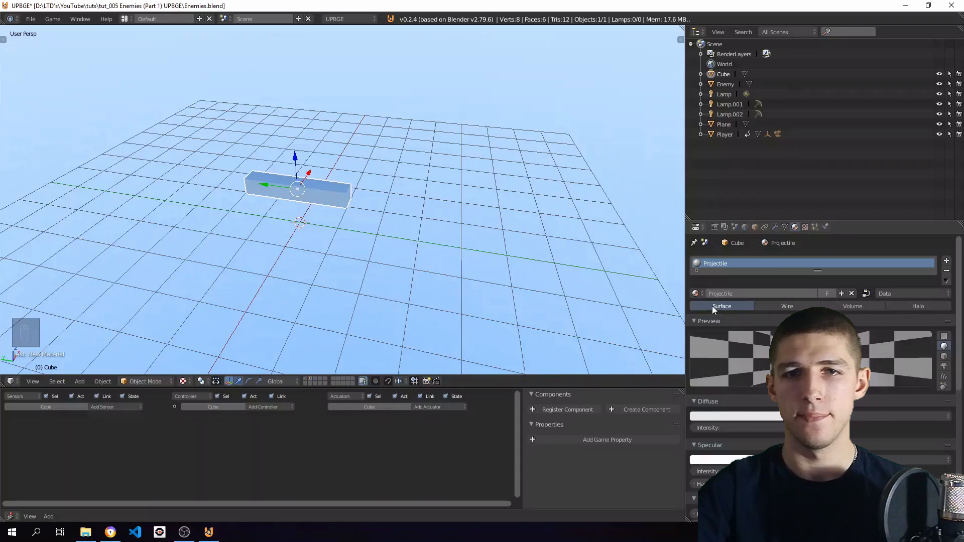
- Rename the Cube object as Projectile
double_click(724, 74)
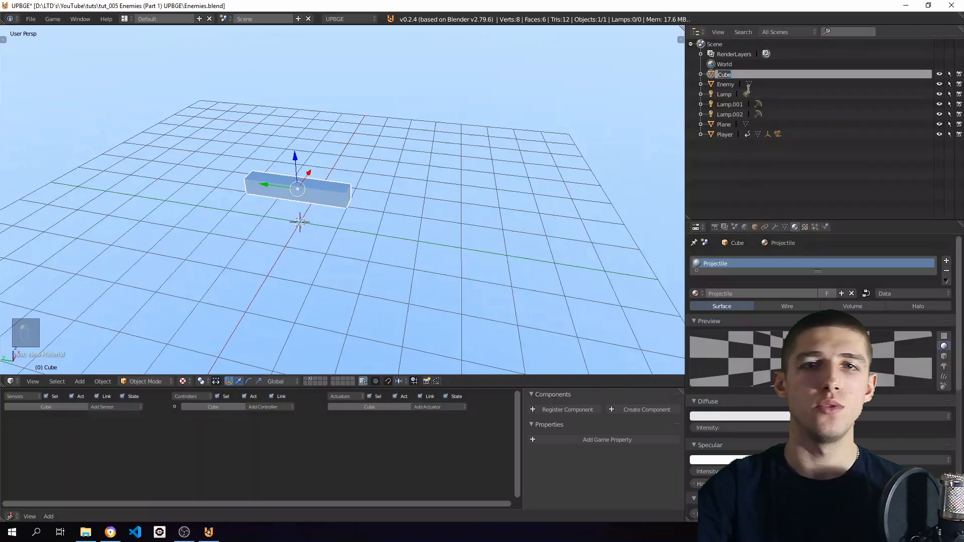
text(Proje)
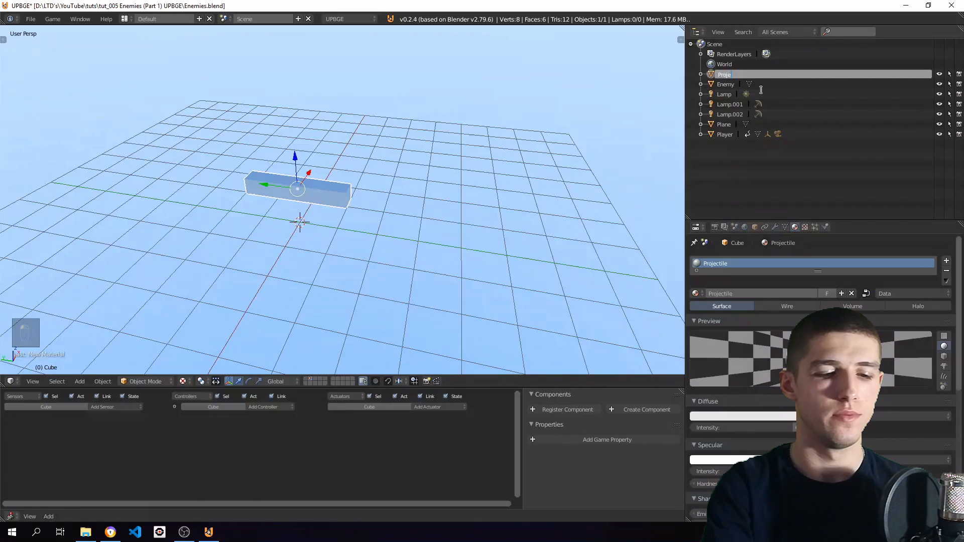
text(ctile)
key(Return)
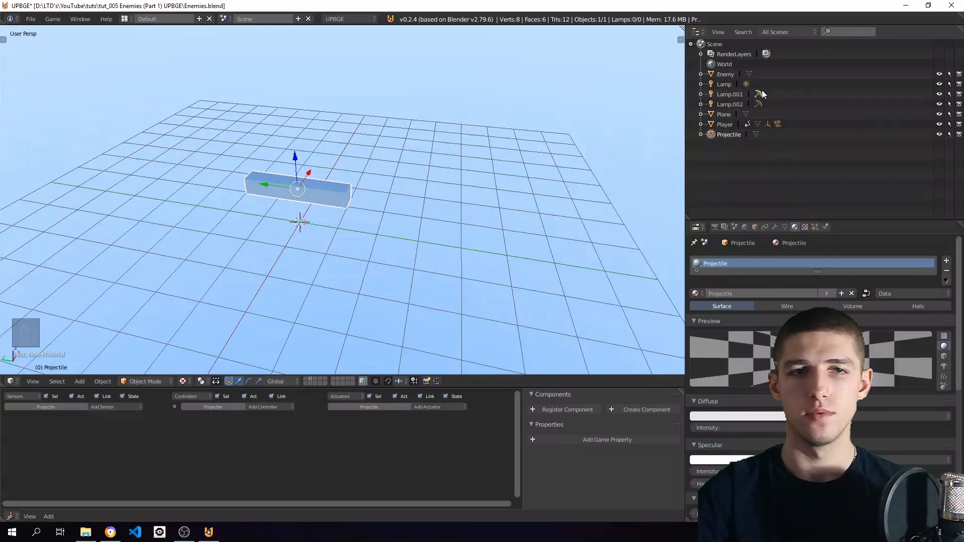
- Set the diffuse color of the Projectile material to a bright blue
click(734, 416)
click(734, 282)
drag(735, 282, 744, 283)
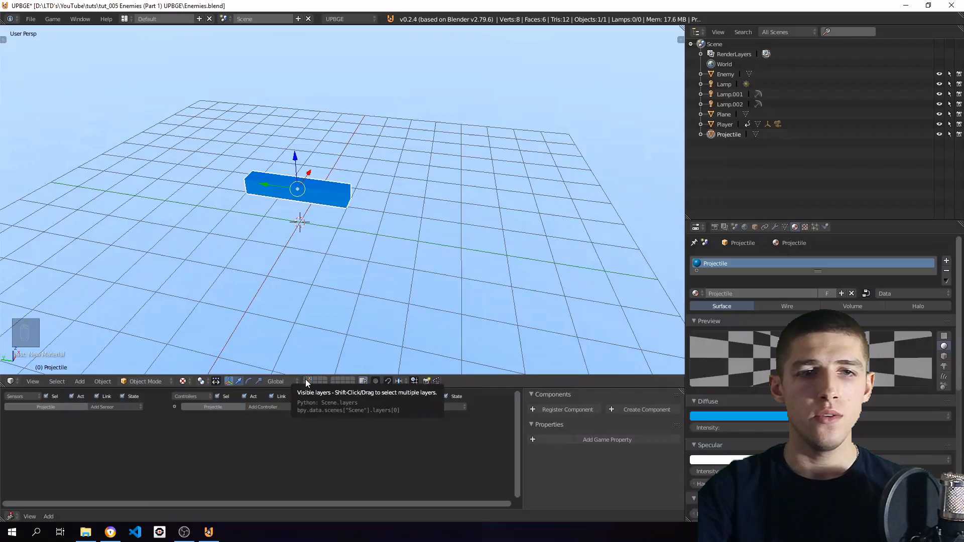
- Move the Projectile to layer 1 and display that layer
key(m)
key(2)
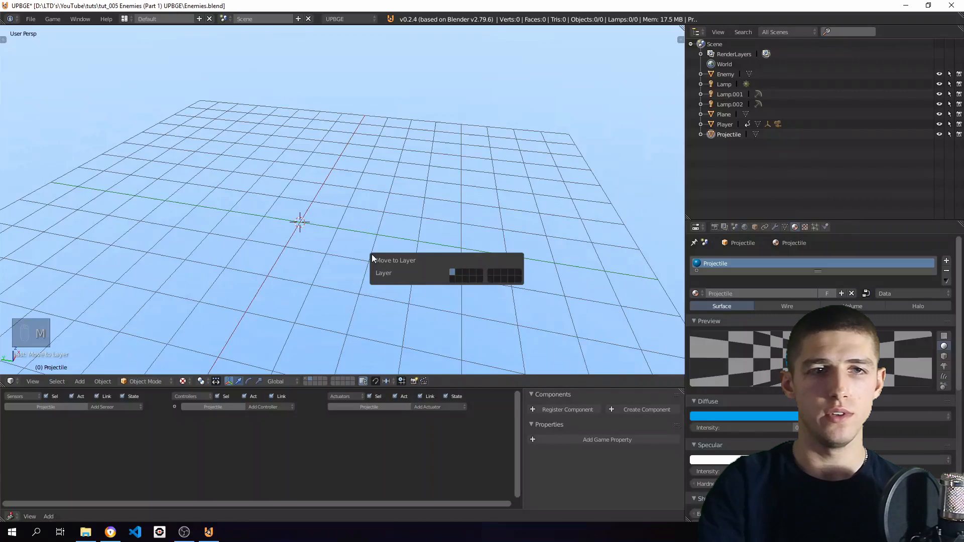
click(304, 379)
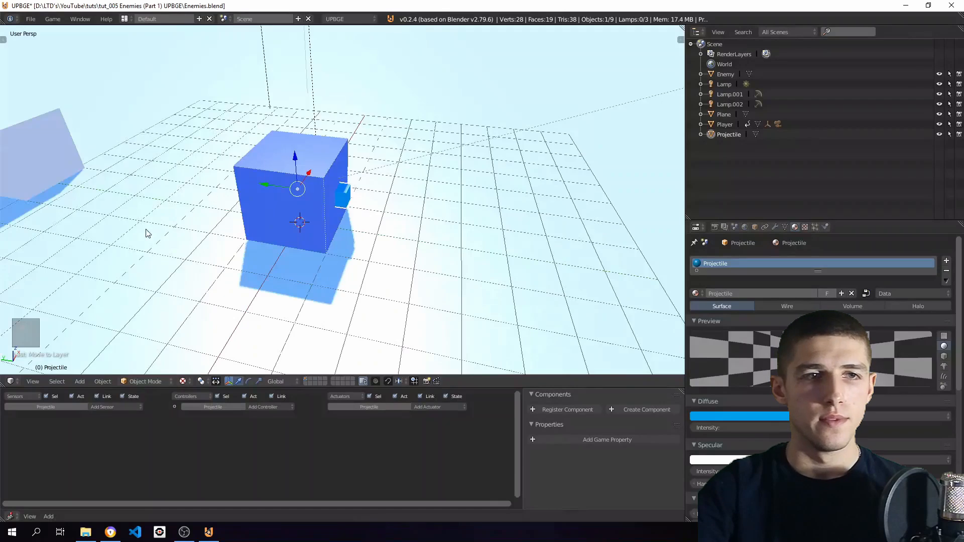
- Set the Enemy's Collision sensor to detect the Projectile material, then collapse the sensor
middle_drag(163, 240, 194, 226)
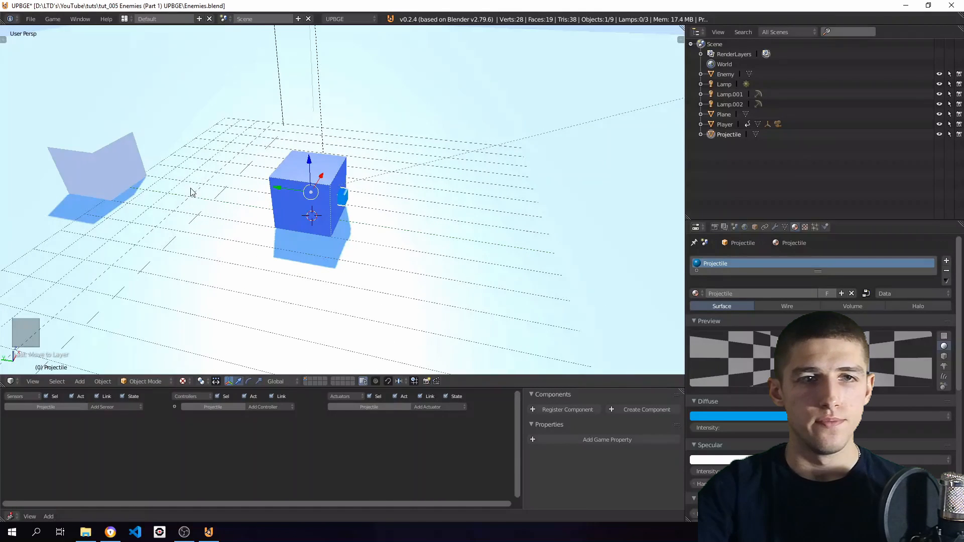
right_click(122, 155)
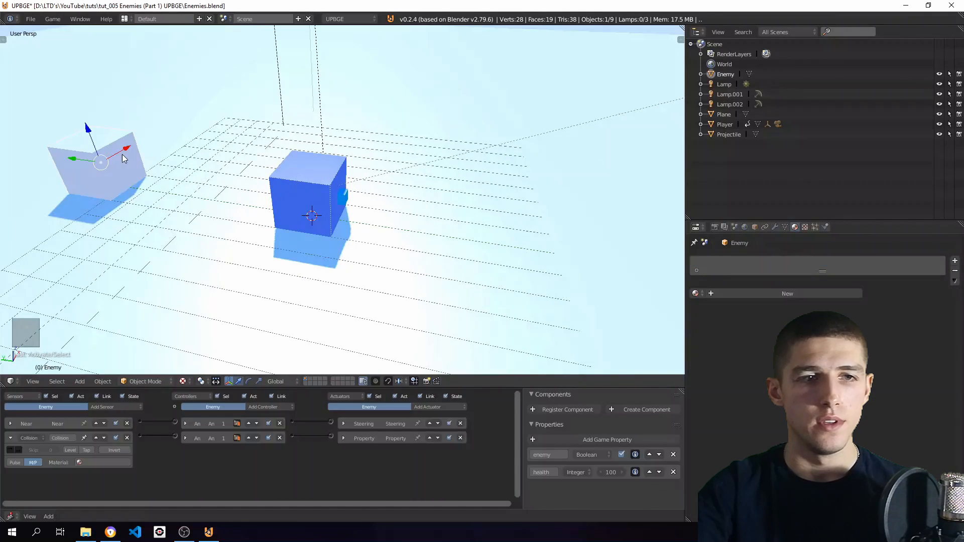
click(98, 462)
click(101, 400)
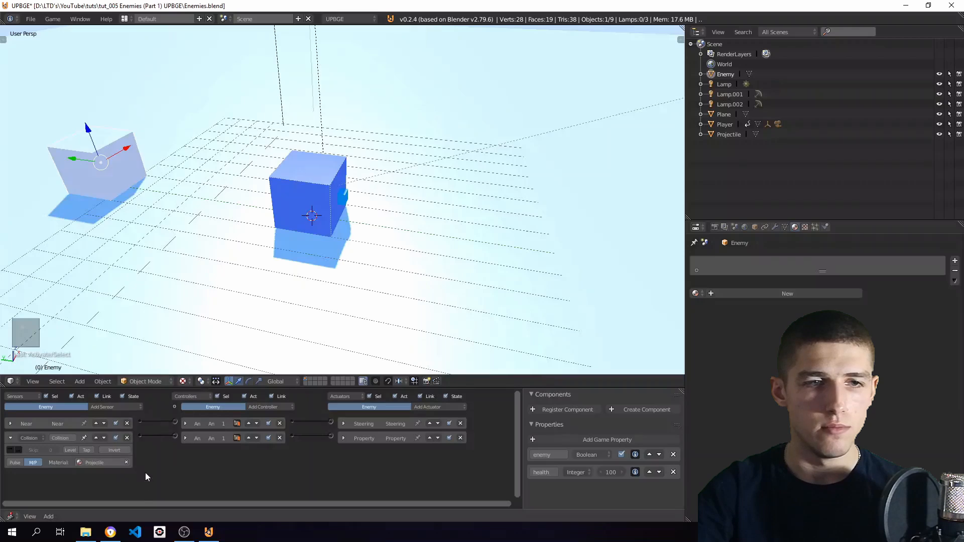
click(11, 439)
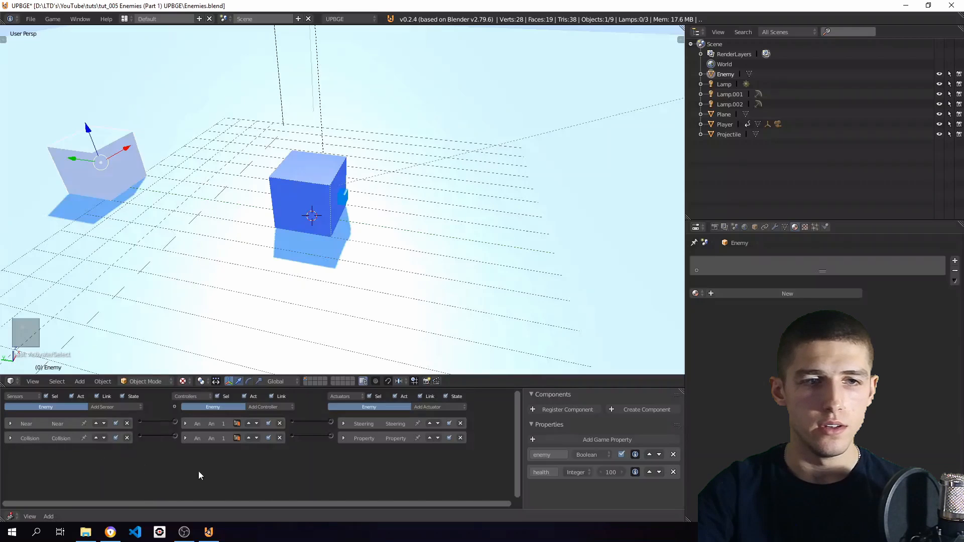
- Show the logic of the Projectile and Enemy together and give the Projectile an Edit Object actuator set to End Object
right_click(344, 199)
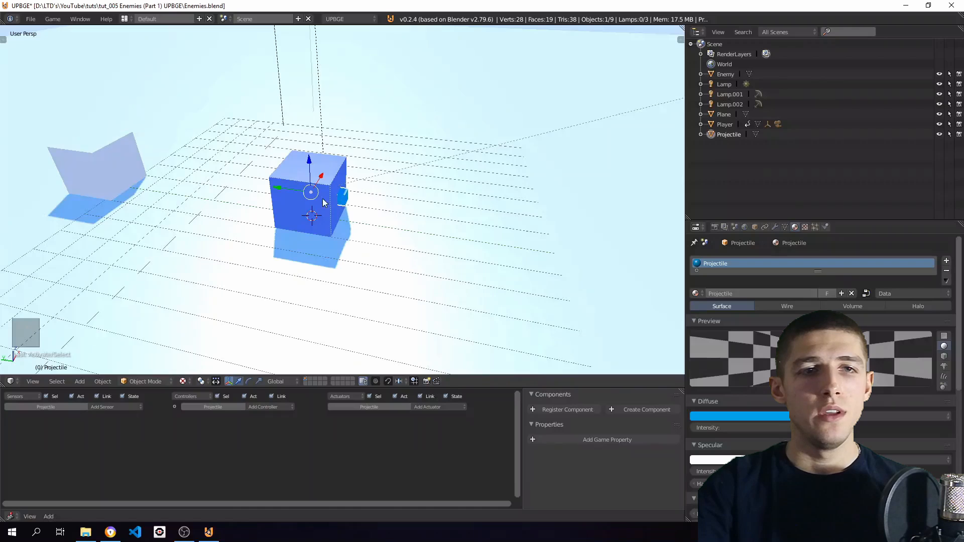
shift+right_click(116, 164)
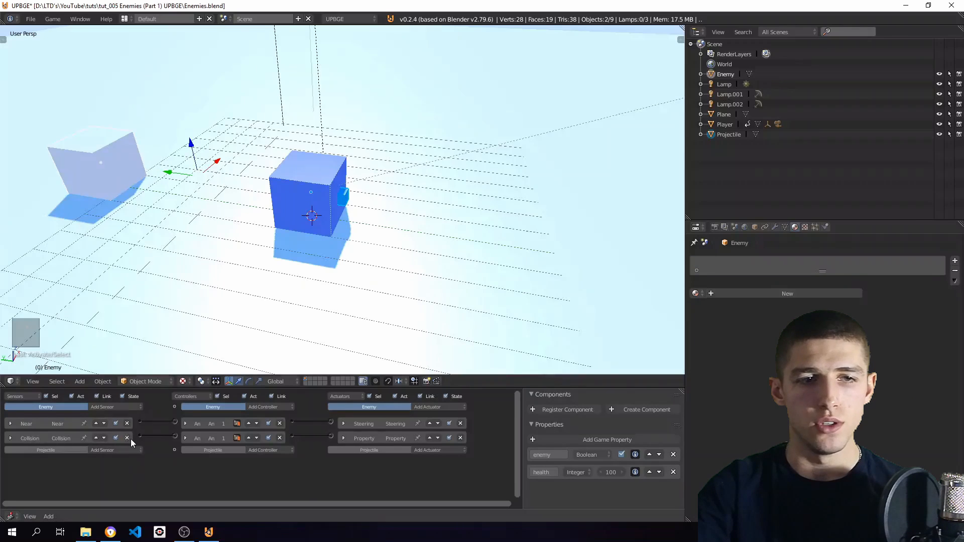
click(10, 439)
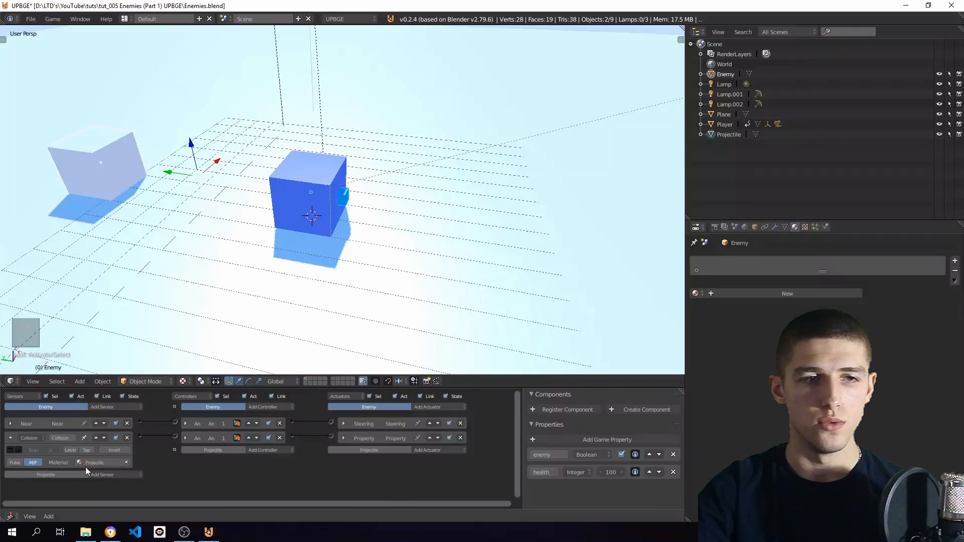
click(447, 450)
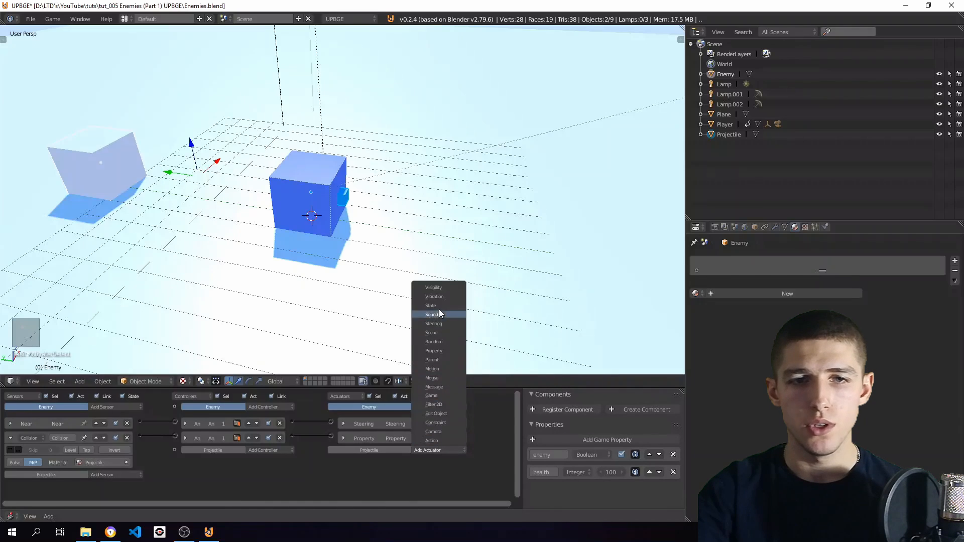
click(442, 414)
click(419, 480)
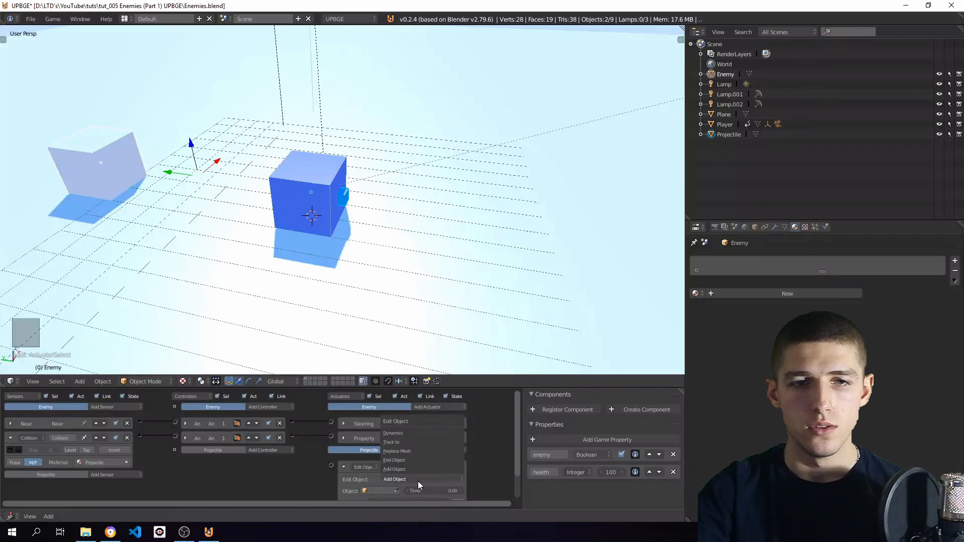
click(417, 460)
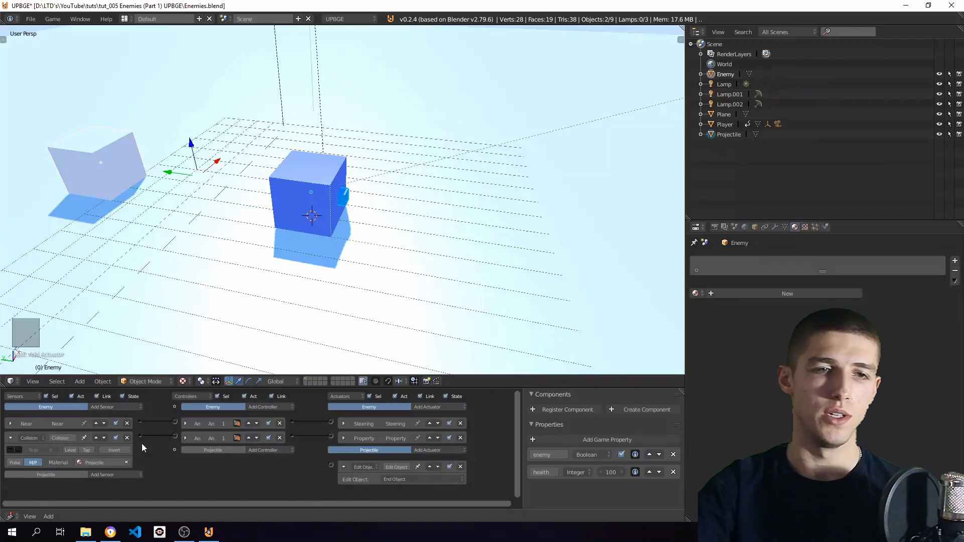
- Add an And controller to the Projectile, linking the Enemy's Collision sensor to the Projectile's Edit Object actuator
click(268, 452)
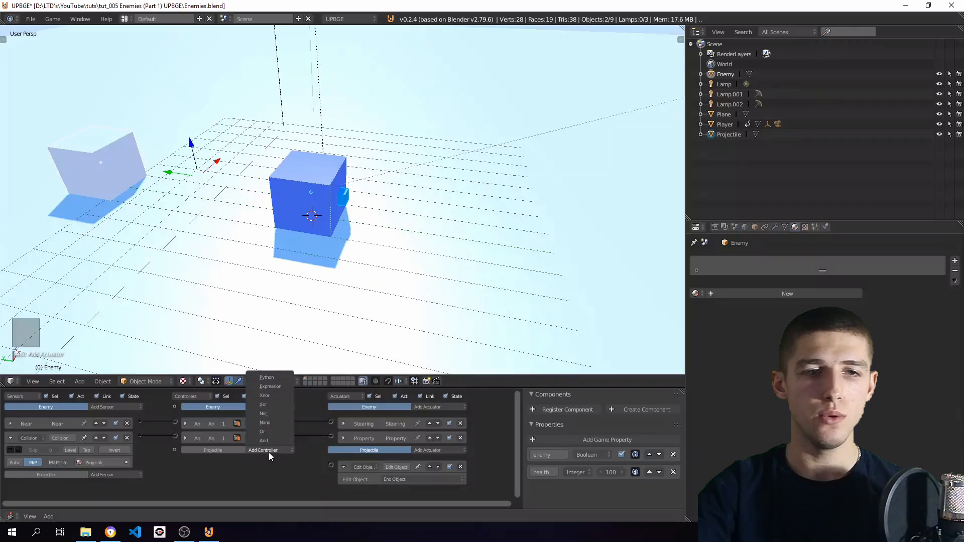
click(269, 441)
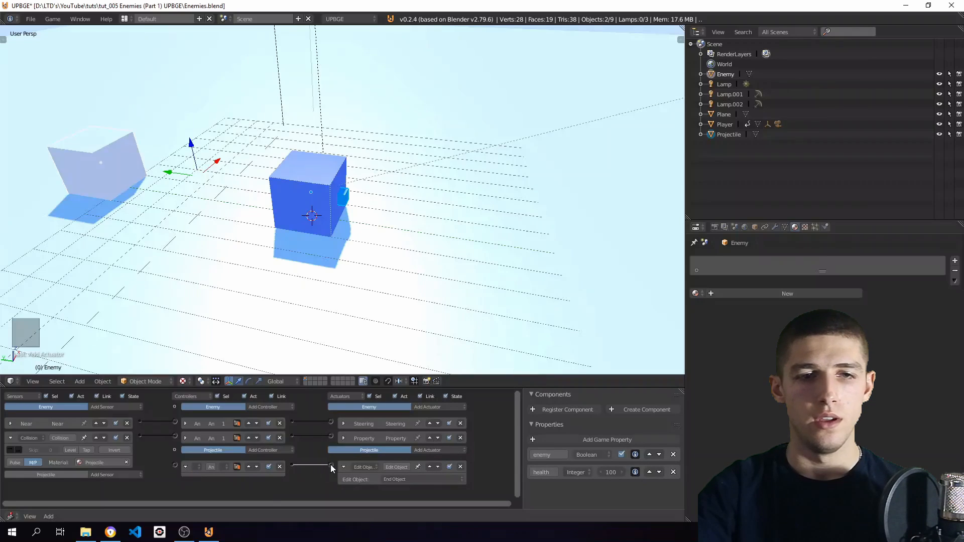
drag(333, 465, 335, 465)
click(343, 467)
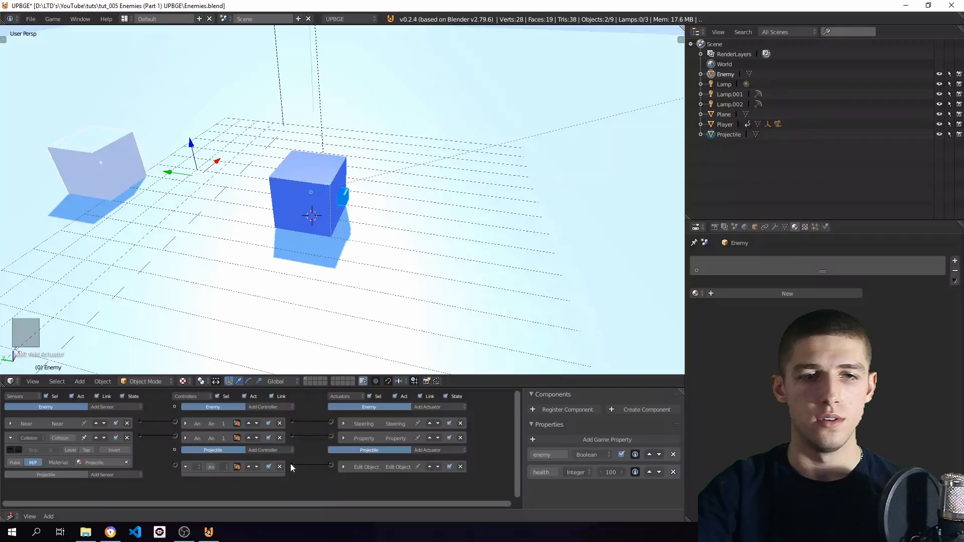
click(186, 468)
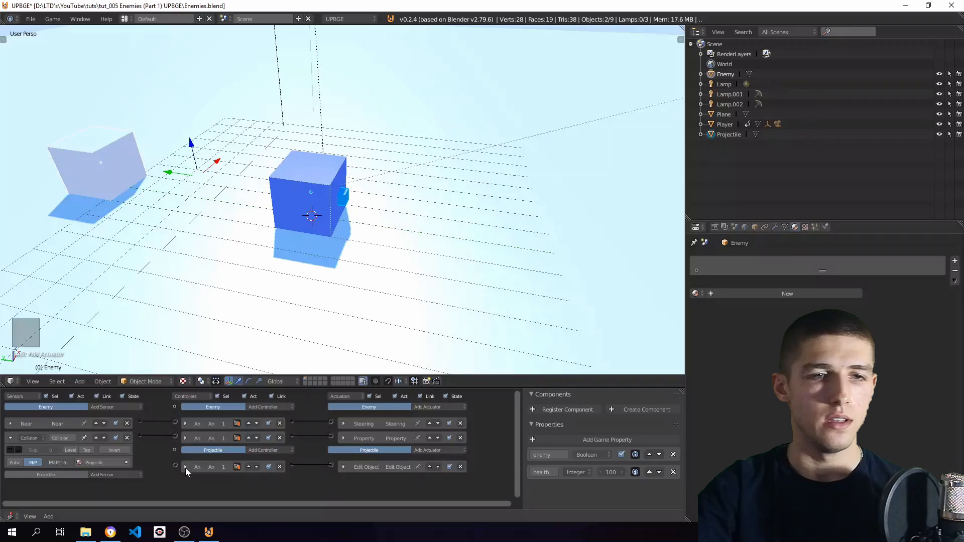
click(10, 438)
drag(171, 463, 140, 436)
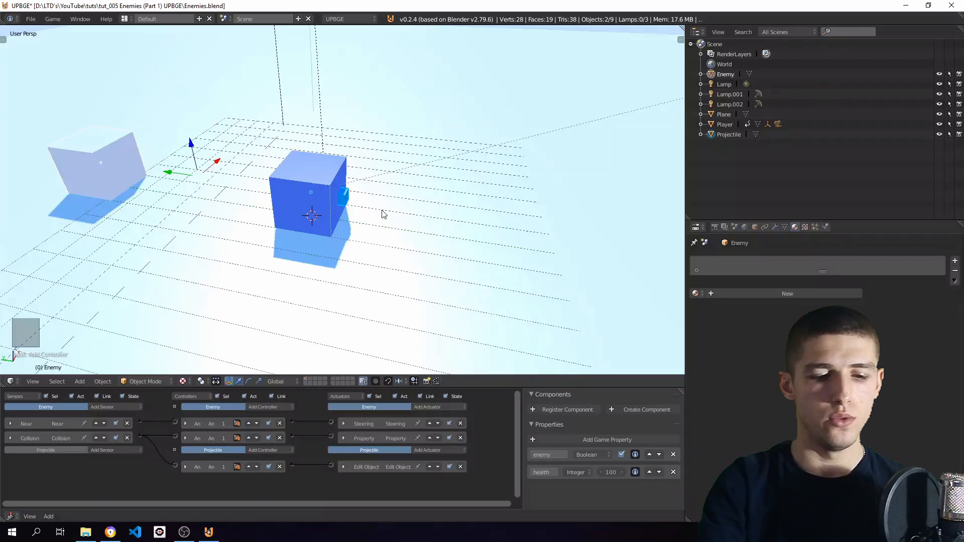
- Move the Projectile back to layer 2 and display that layer
right_click(344, 197)
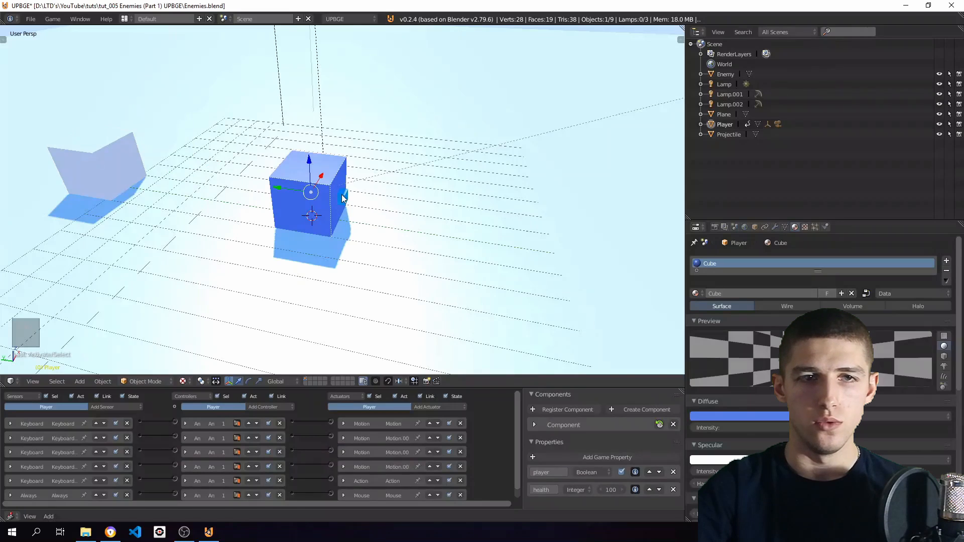
key(m)
key(2)
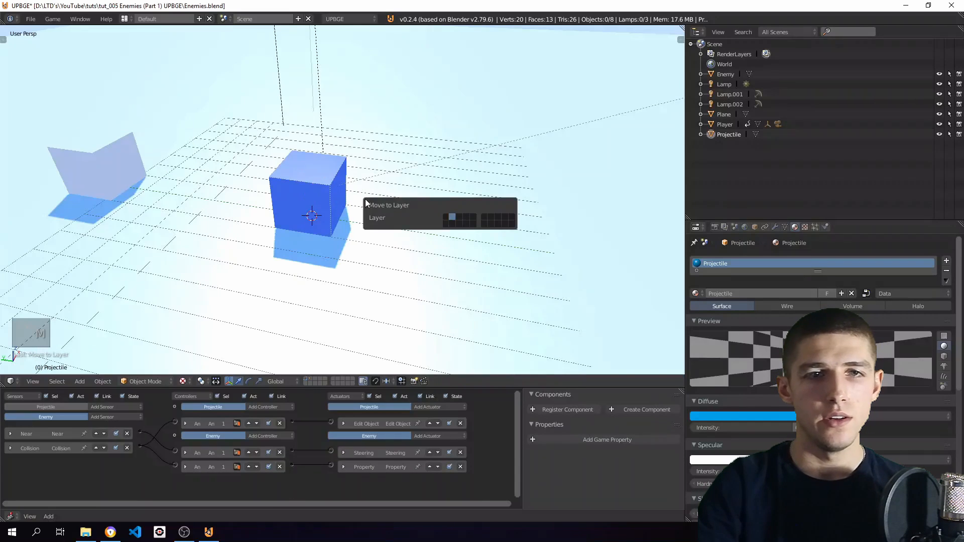
click(309, 378)
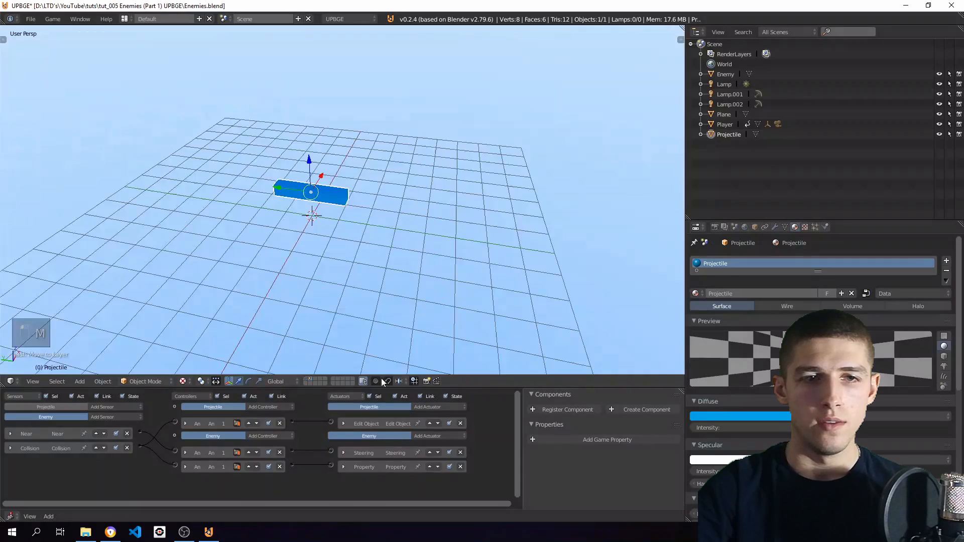
- Make the Projectile a Ghost in its physics settings and enable its Collision Bounds
click(825, 227)
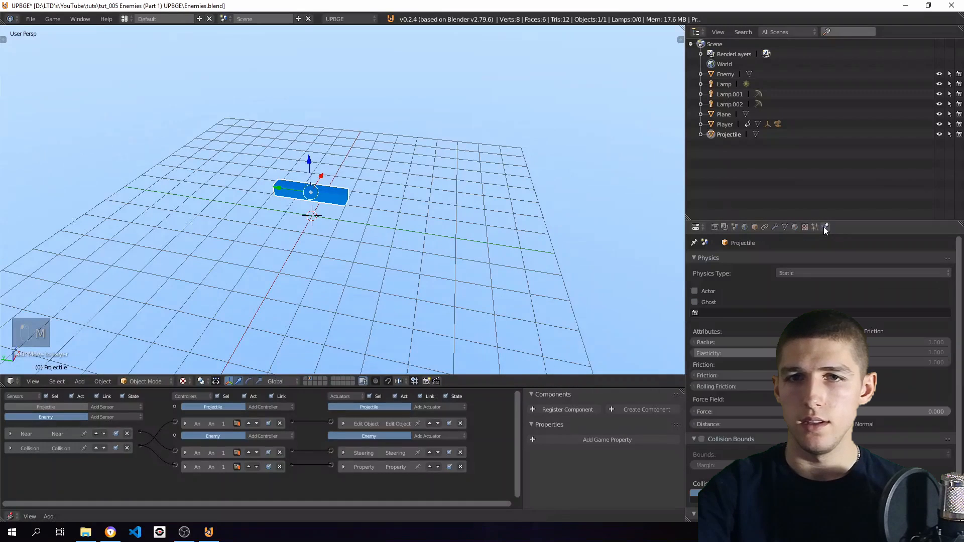
click(695, 302)
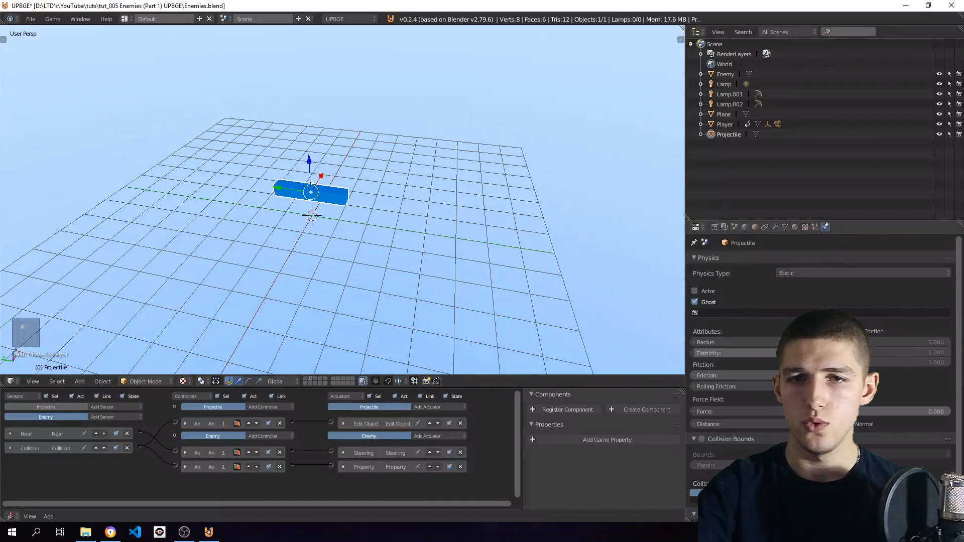
scroll(710, 427, down, 1)
click(702, 424)
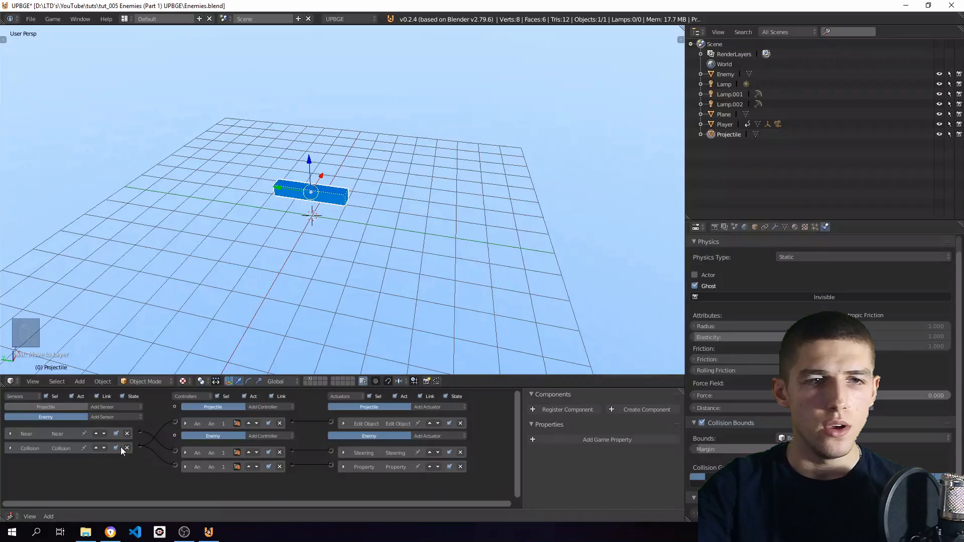
- Add an Always sensor to the Projectile and activate its true level triggering
click(118, 405)
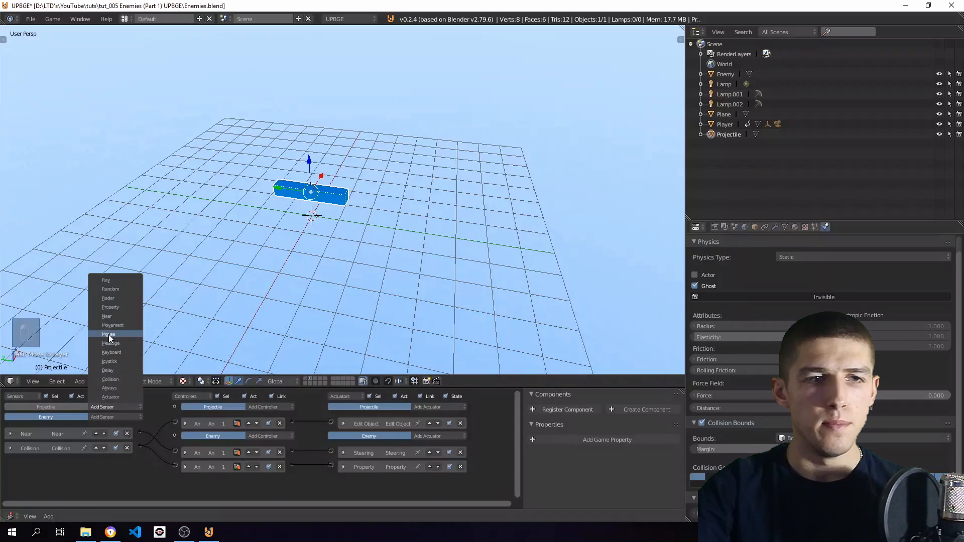
click(114, 387)
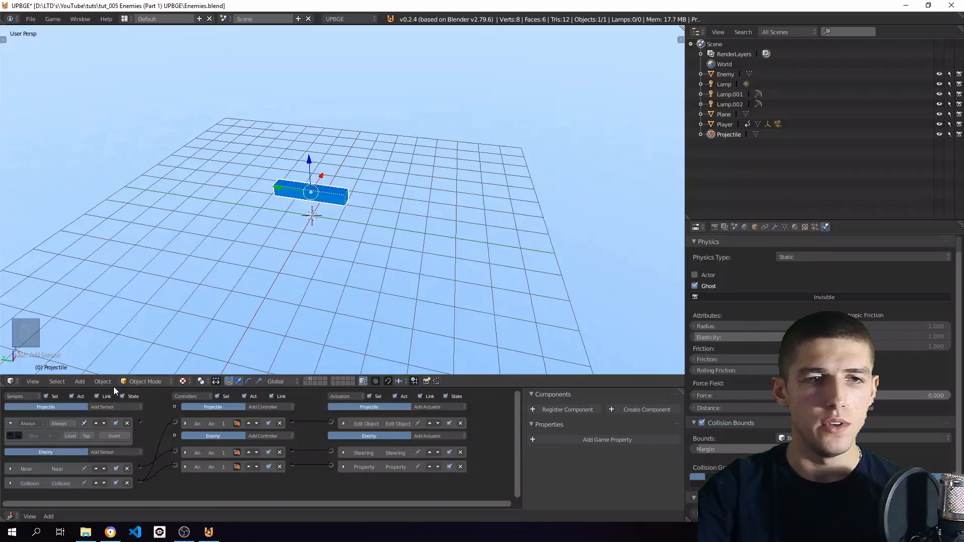
click(10, 436)
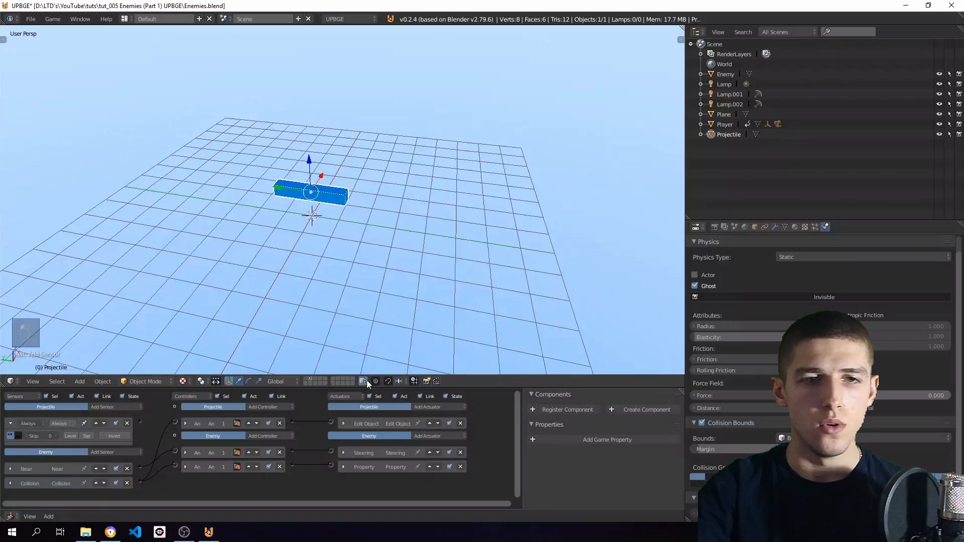
- Add a Motion actuator to the Projectile and link it to the Always sensor through a new And controller
click(434, 408)
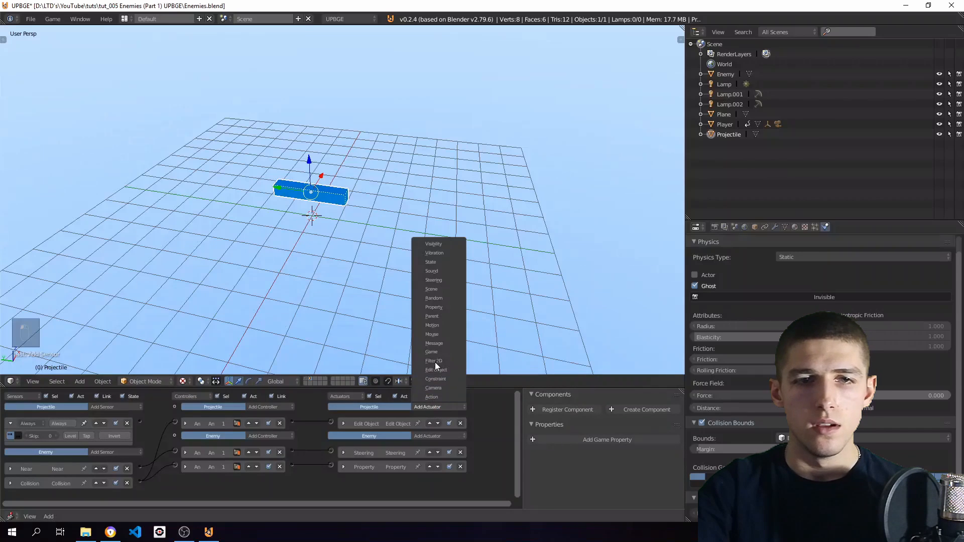
click(435, 331)
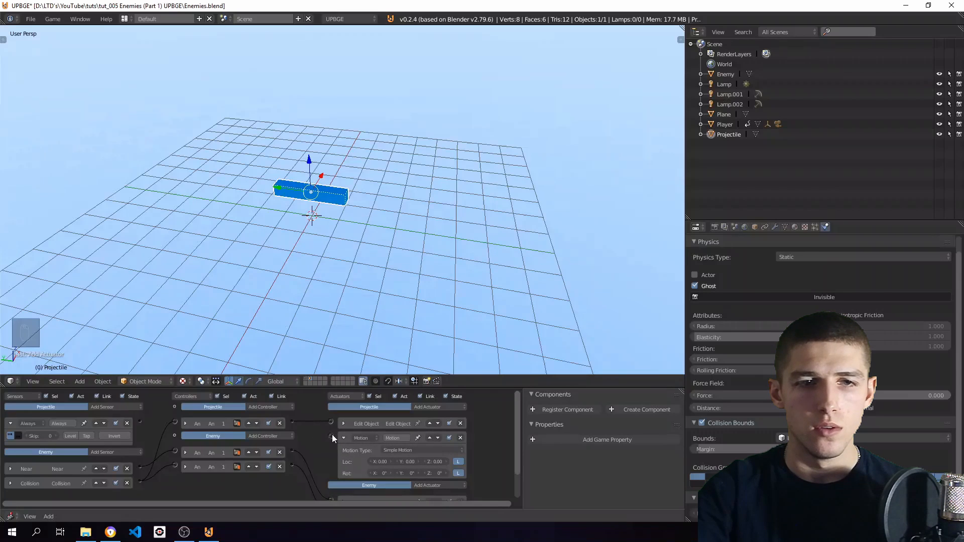
drag(331, 437, 143, 422)
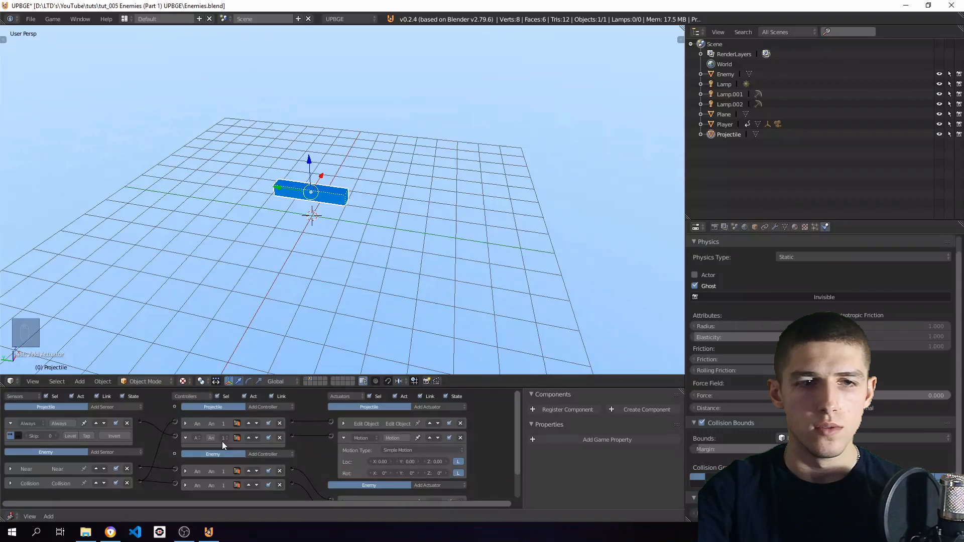
click(186, 438)
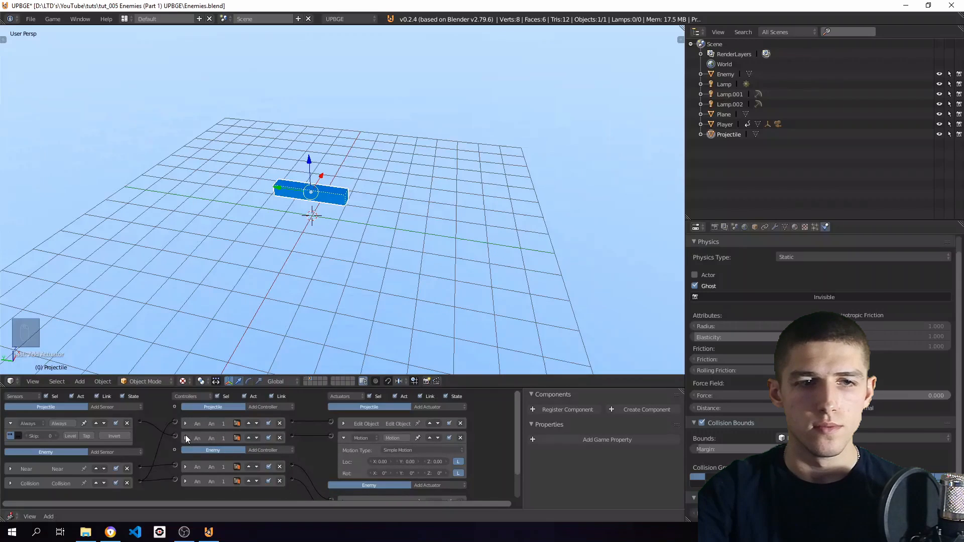
- Set the Projectile's Motion actuator to a Y location of 4.00 and collapse its Motion and Always logic bricks
click(411, 461)
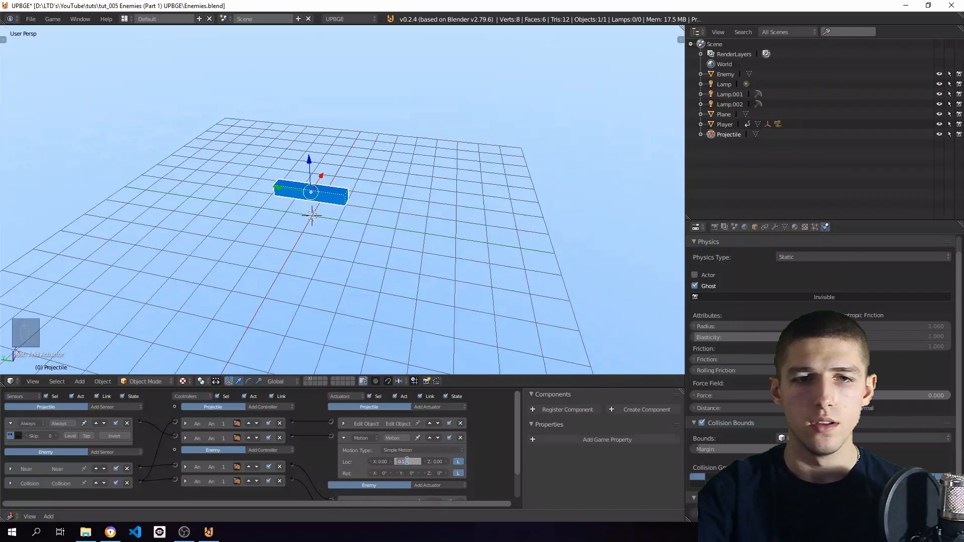
text(4)
key(Return)
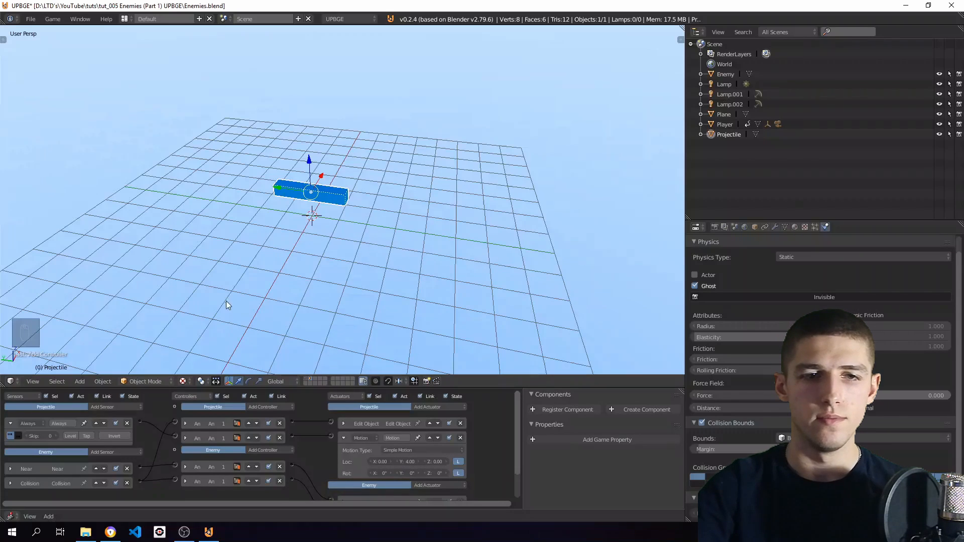
click(344, 438)
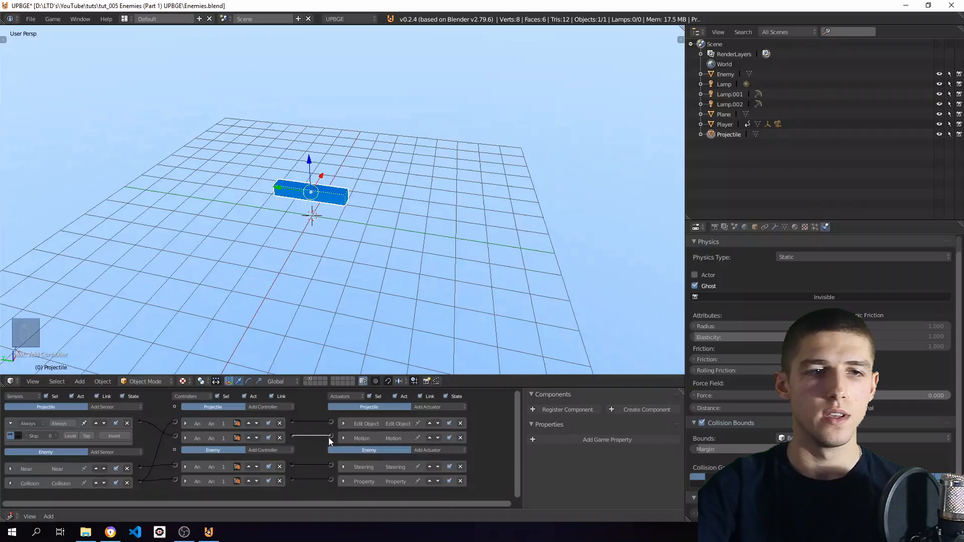
click(10, 423)
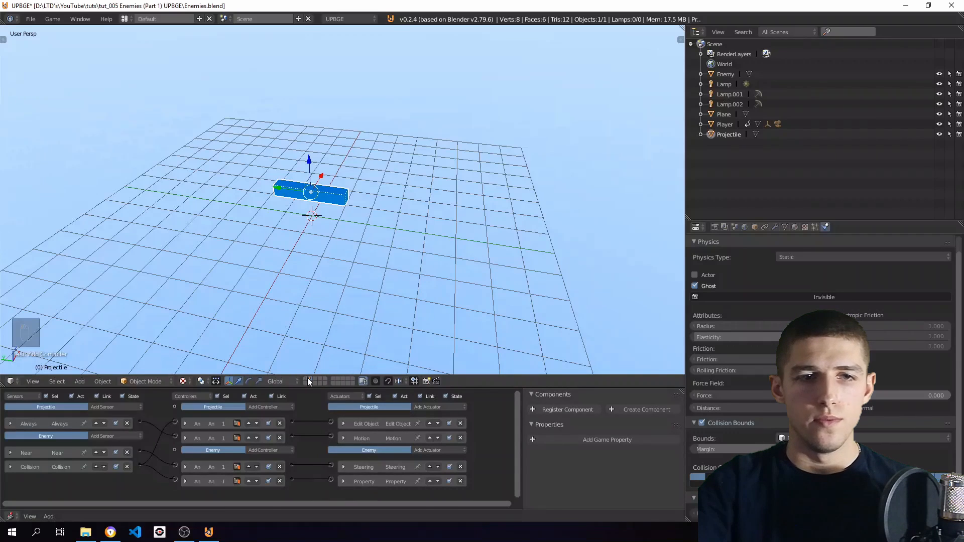
- Display layer 1, select the Player and add a Mouse sensor to it for the Left Button event
key(p)
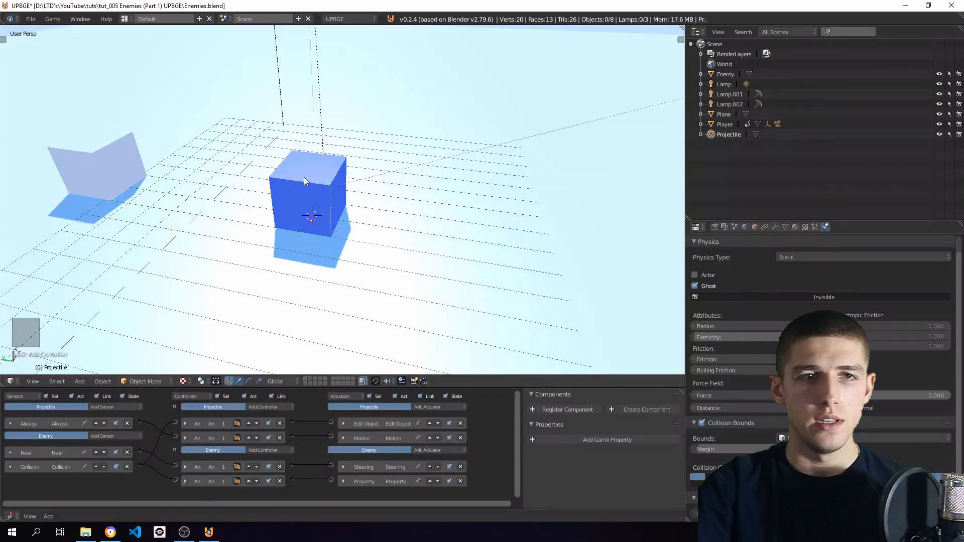
right_click(325, 199)
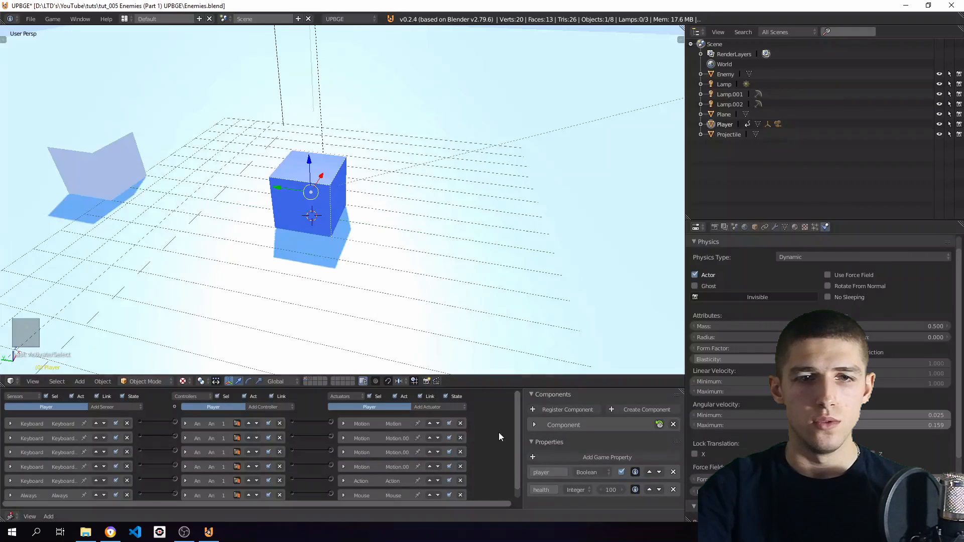
scroll(518, 452, down, 1)
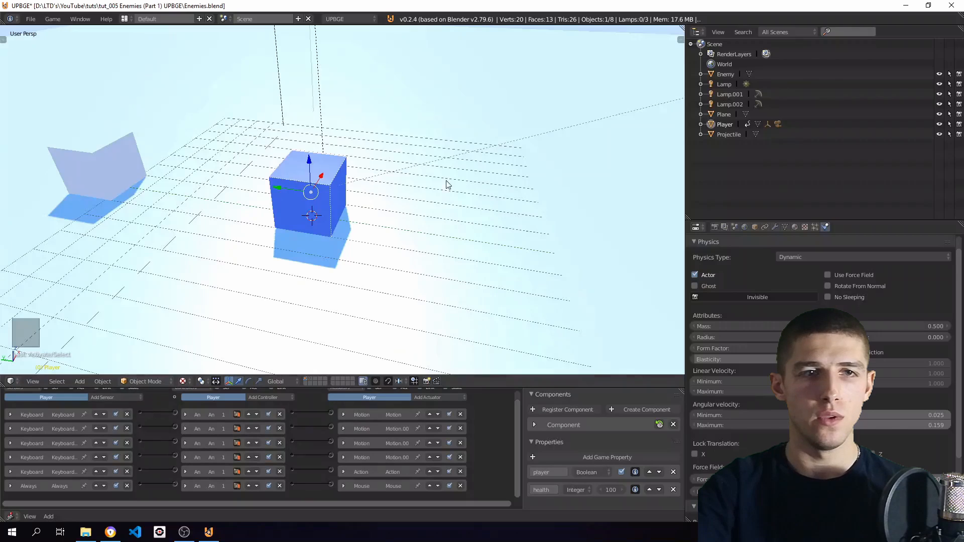
click(128, 397)
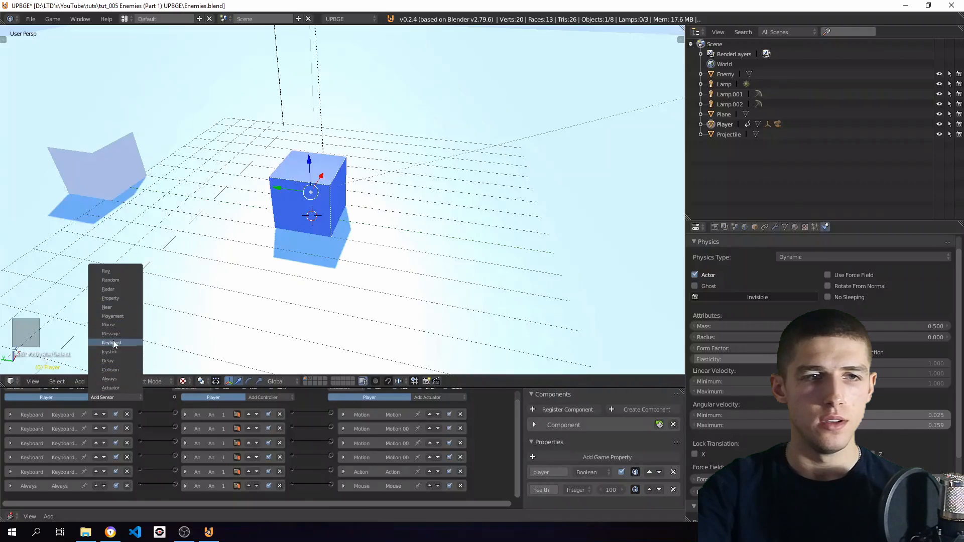
click(113, 325)
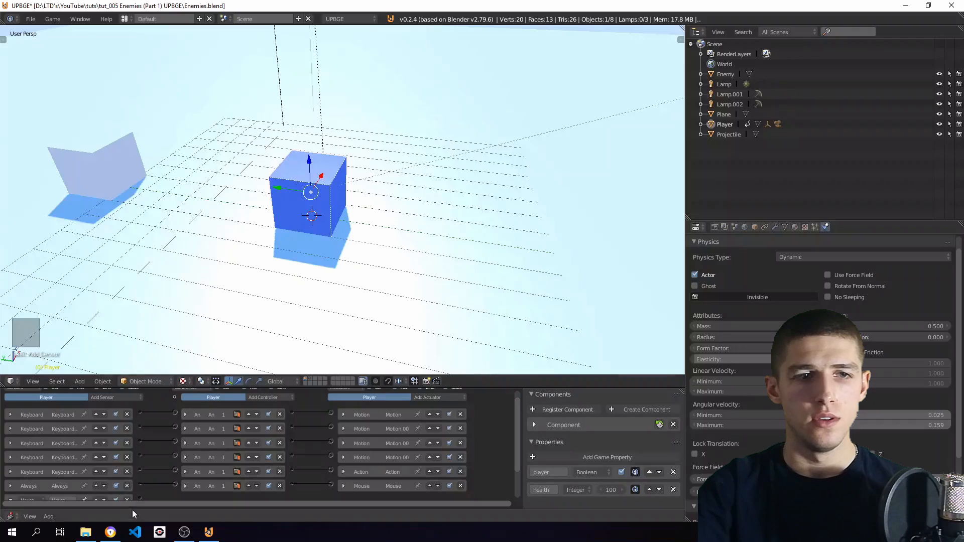
scroll(148, 484, down, 3)
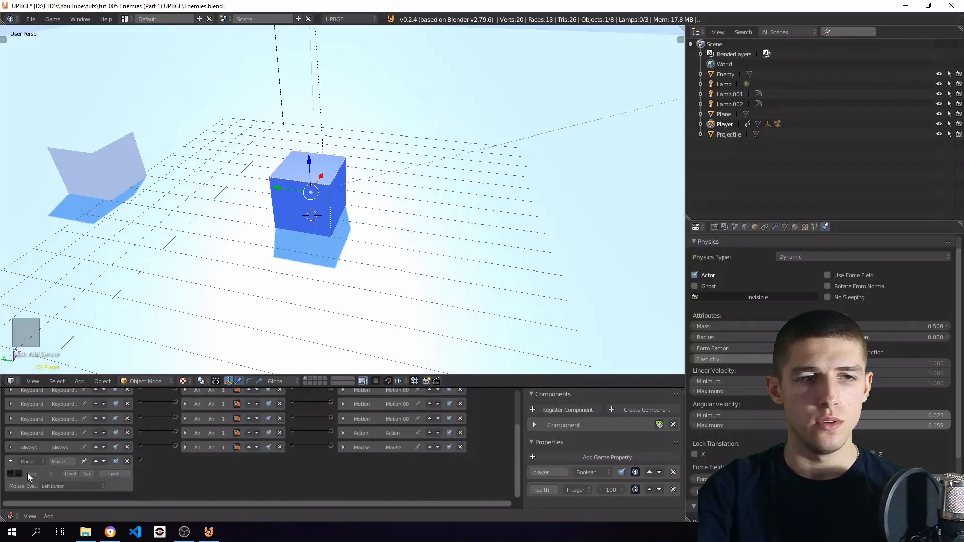
click(10, 461)
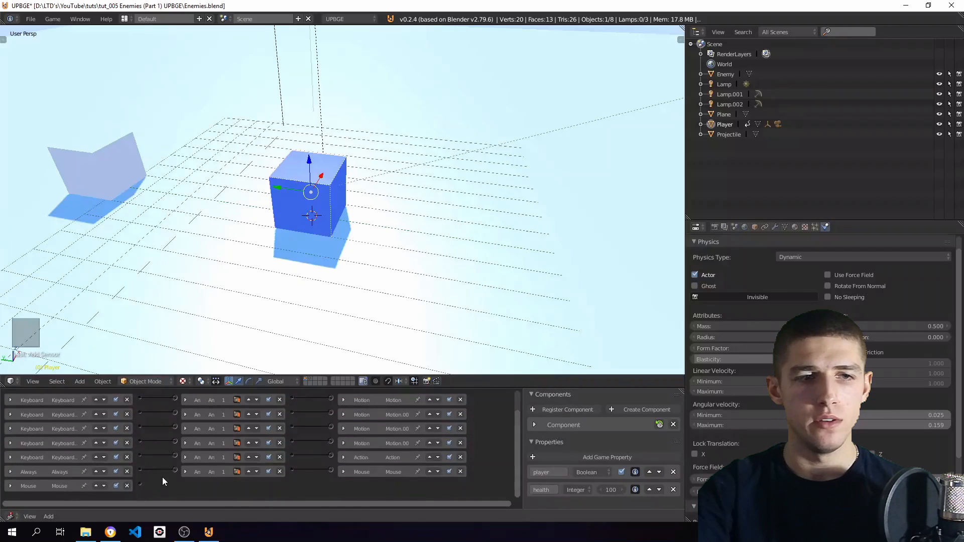
- Add an Edit Object actuator to the Player and link it to the Mouse sensor through an And controller
middle_drag(316, 430, 311, 454)
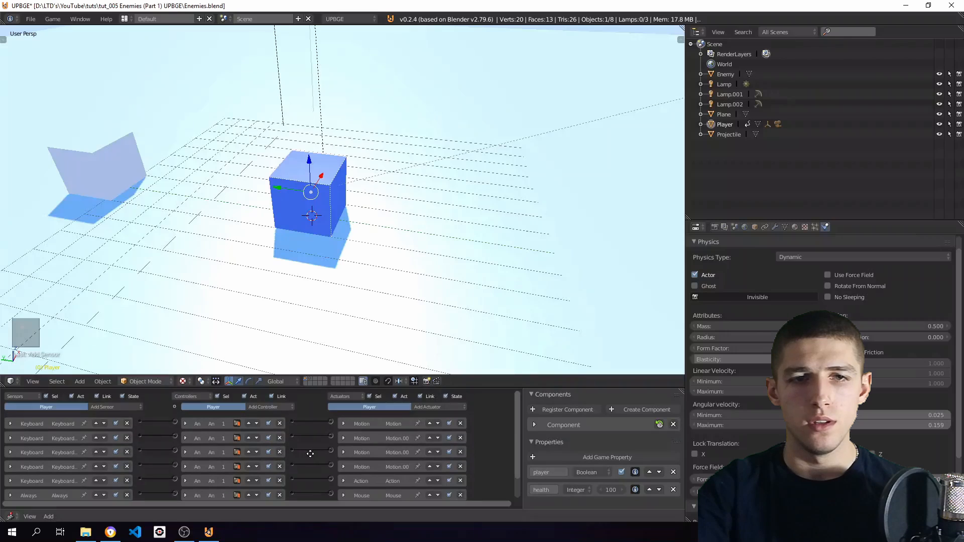
click(423, 407)
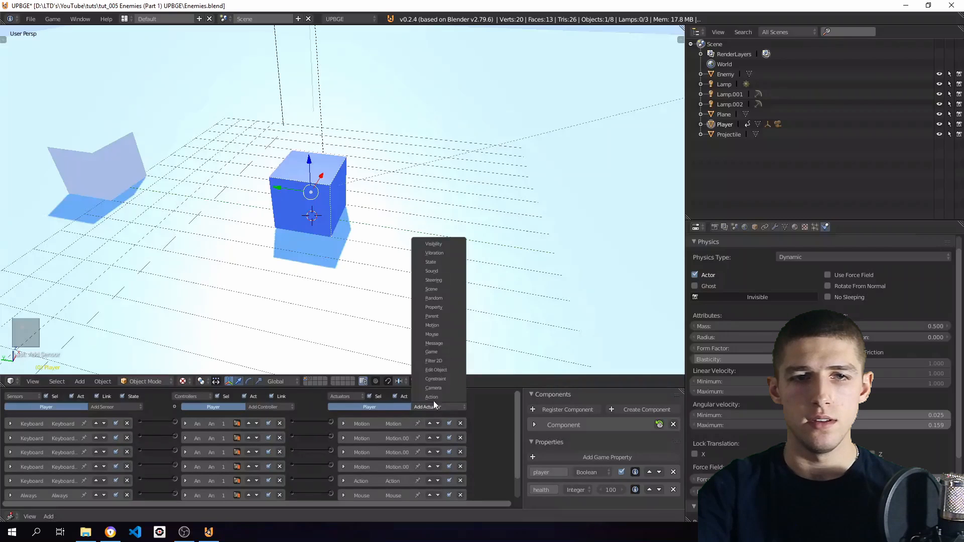
click(440, 372)
scroll(327, 498, down, 3)
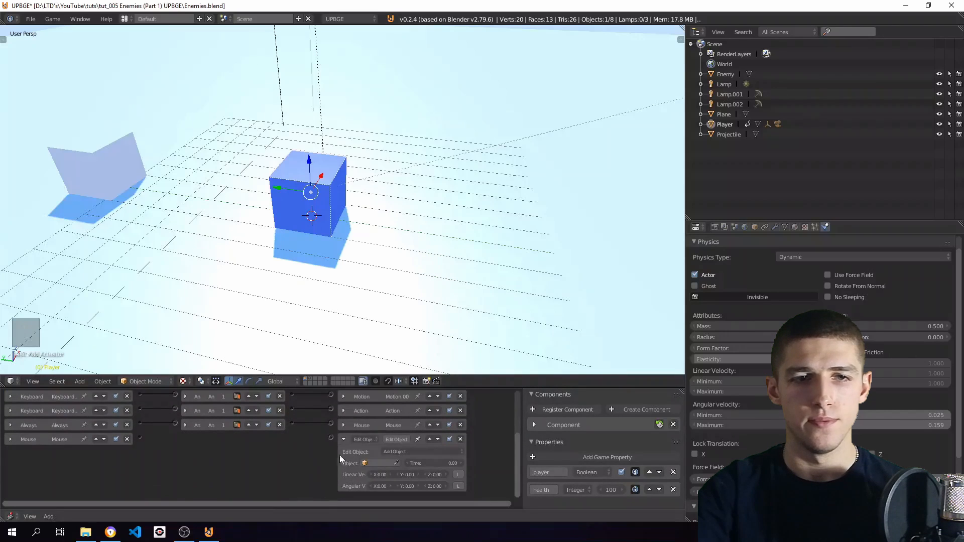
drag(331, 438, 185, 437)
- Choose Projectile as the object the Player's Edit Object actuator adds, and collapse the actuator
click(372, 463)
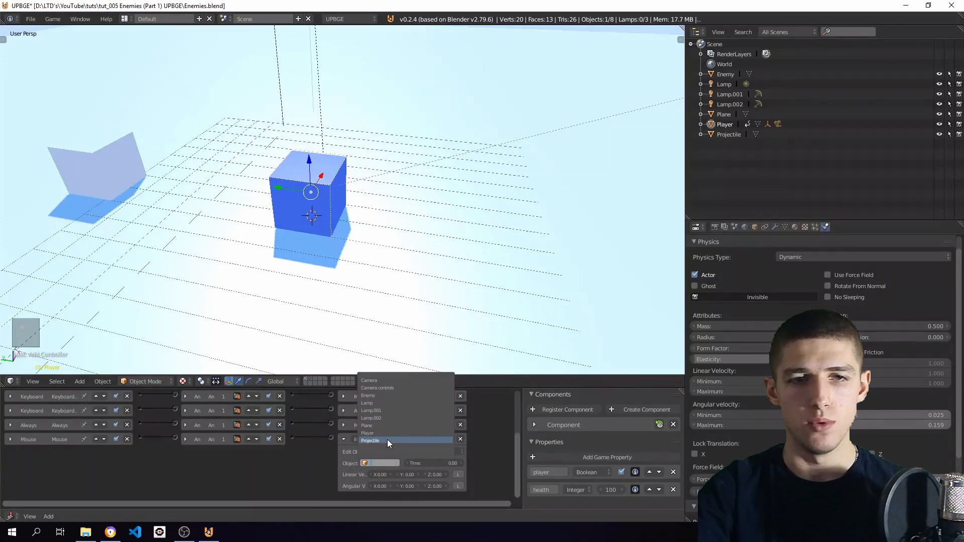
click(388, 441)
click(345, 439)
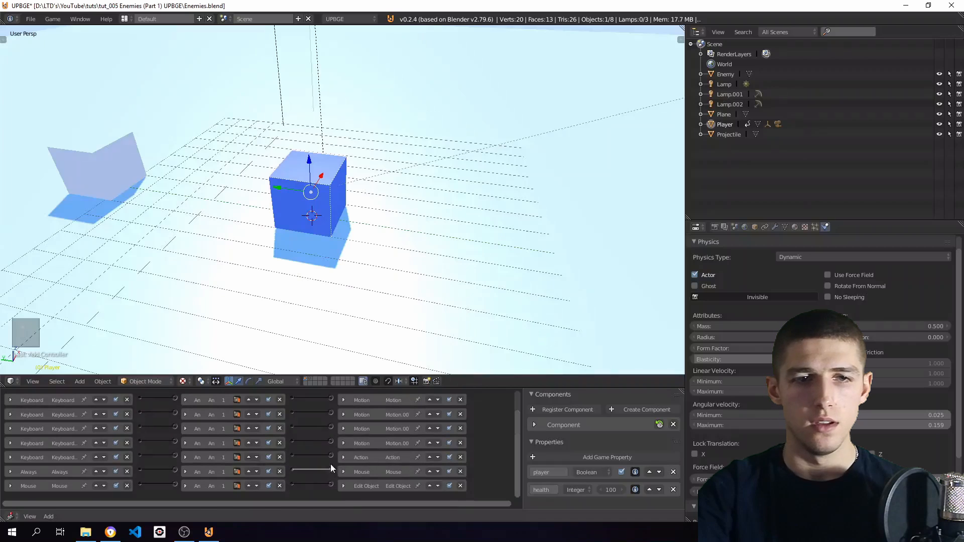
drag(330, 468, 330, 469)
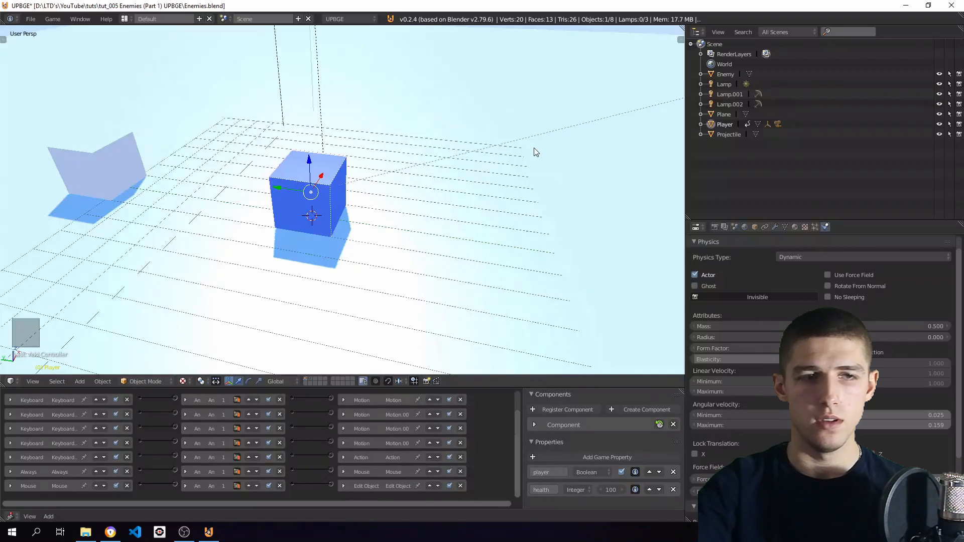
- Select the Enemy and enable Collision Bounds in its physics settings
right_click(93, 166)
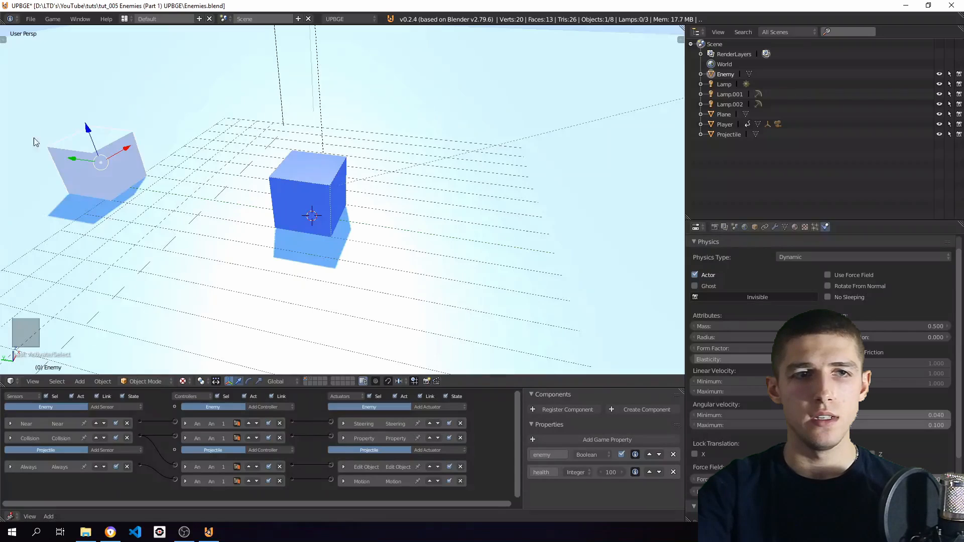
scroll(753, 301, down, 4)
scroll(760, 436, down, 1)
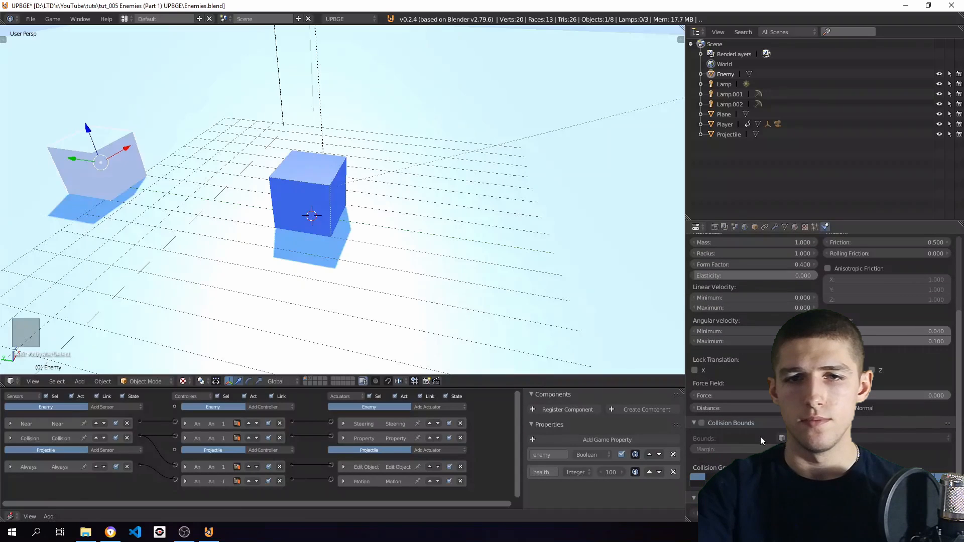
click(702, 424)
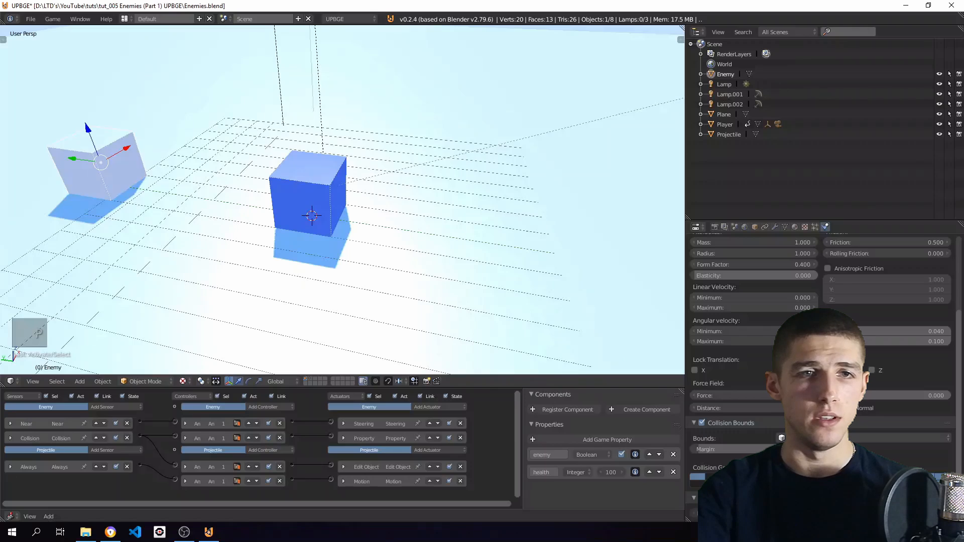
- Run the game to test the Player's shooting and the Enemy's behaviour, and return to editing
key(p)
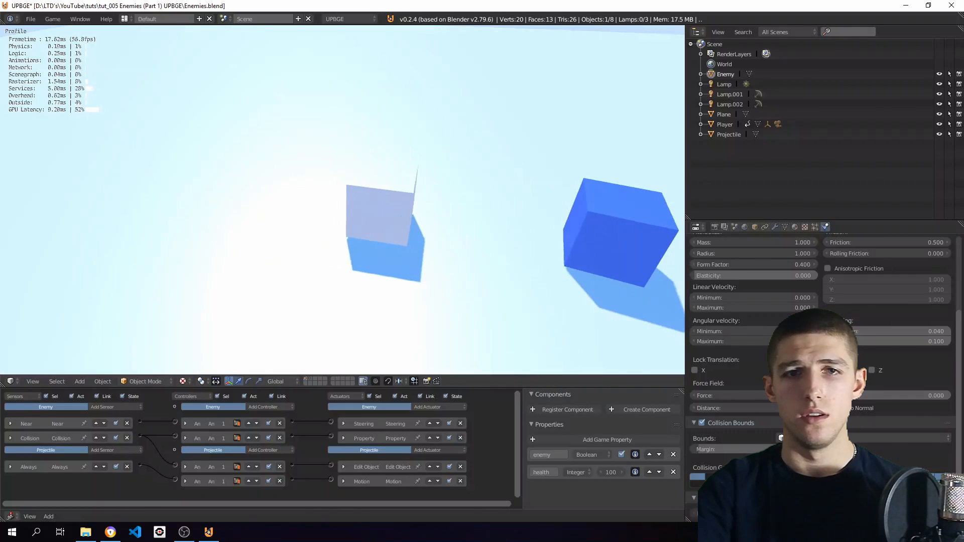
key(Escape)
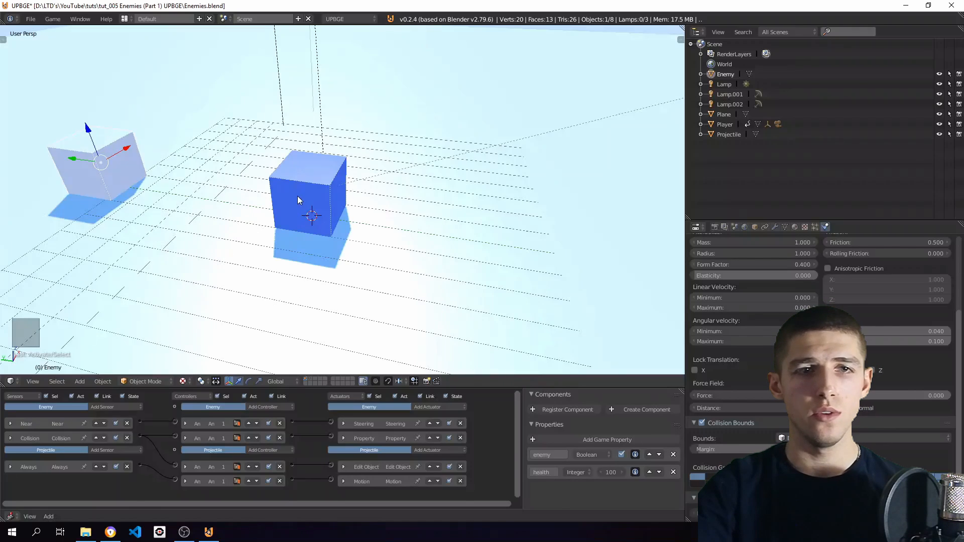
key(p)
key(Escape)
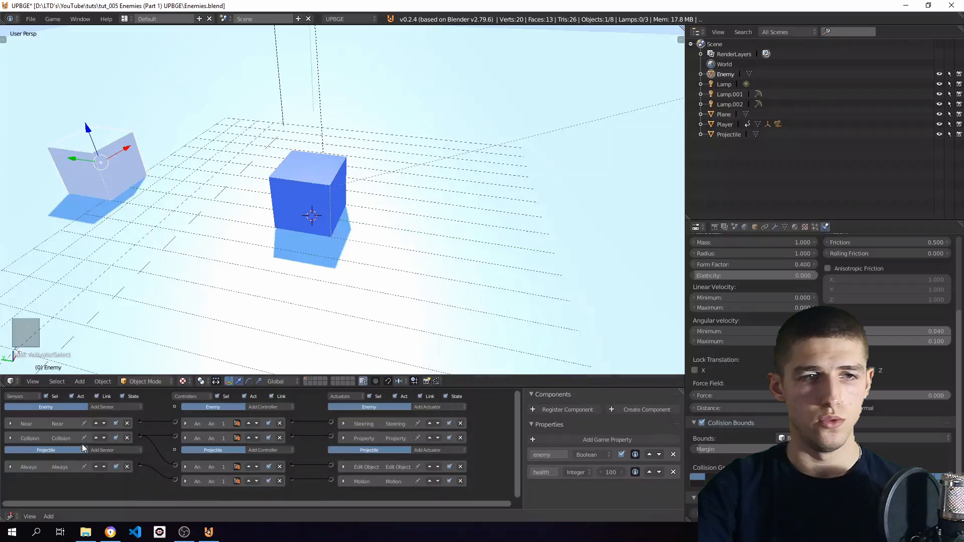
- Add a Property sensor to the Enemy that evaluates the health property
drag(138, 419, 140, 420)
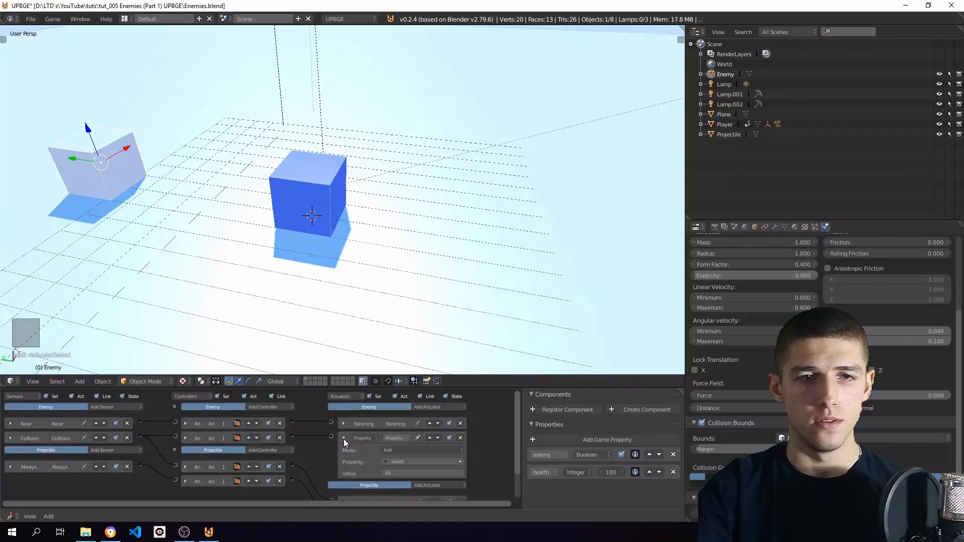
click(117, 406)
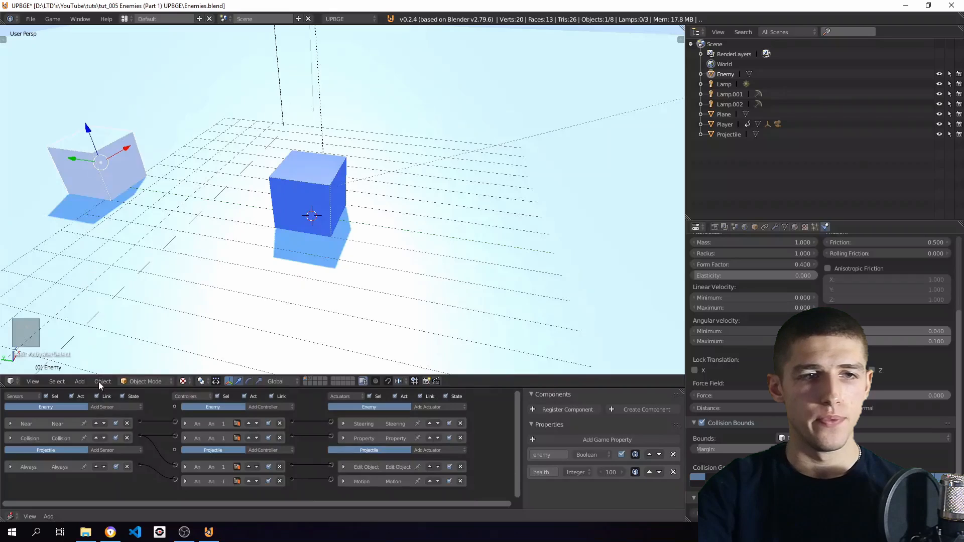
click(114, 406)
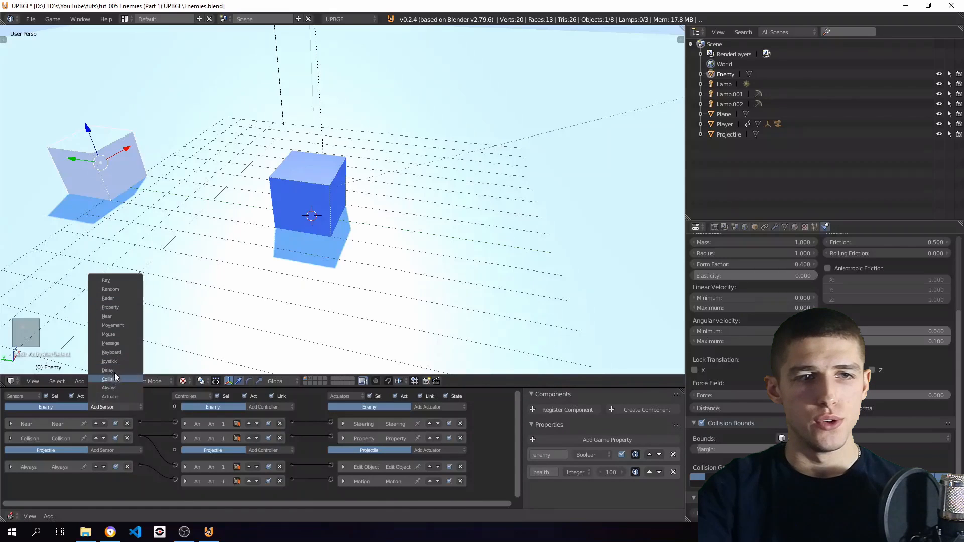
click(117, 307)
click(63, 488)
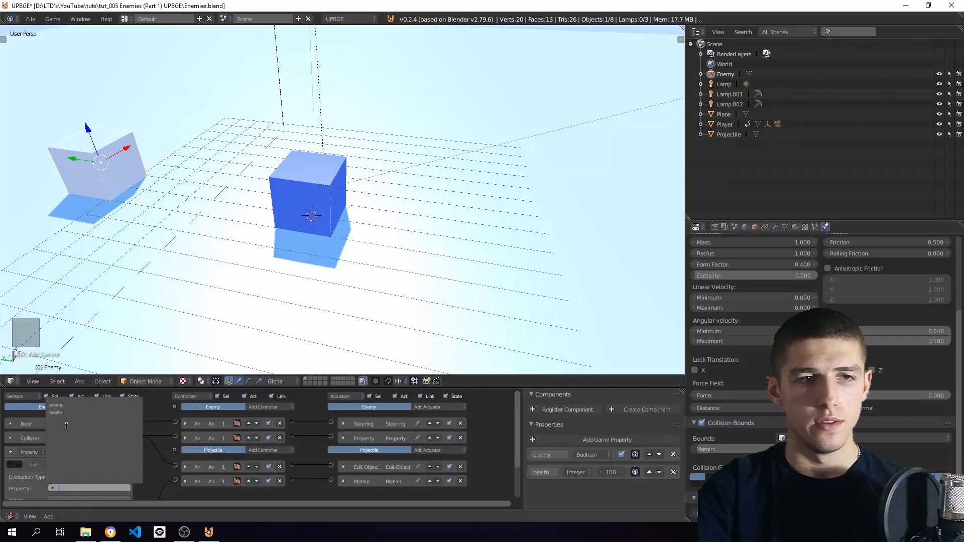
click(55, 413)
middle_drag(148, 435, 149, 399)
- Set the value of the Enemy's Property sensor to 0
click(70, 463)
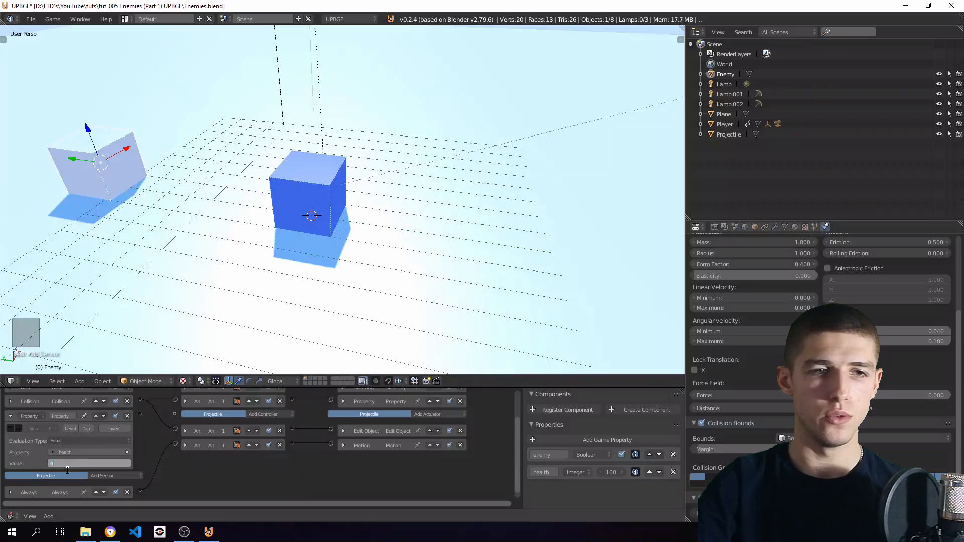
text(0)
key(Return)
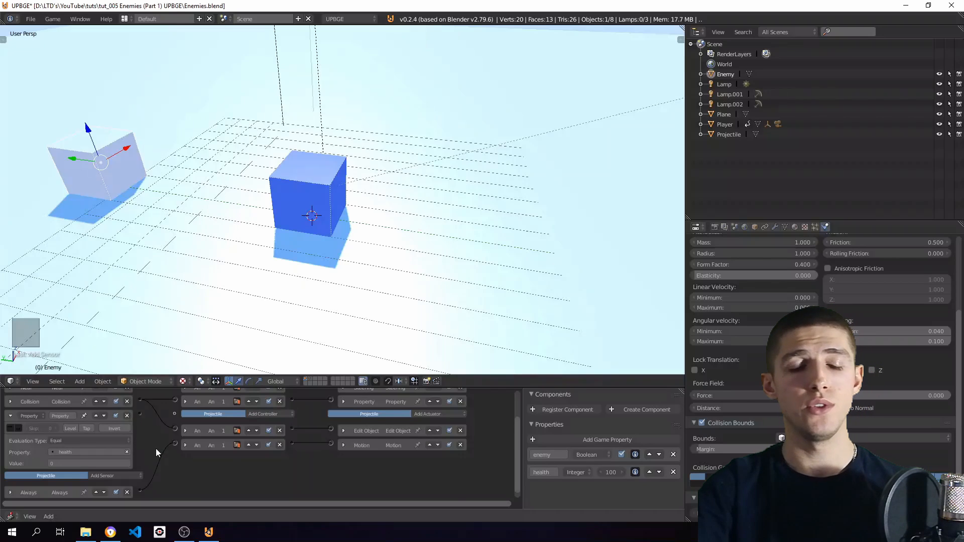
- Set the Enemy's Property sensor to the Less Than evaluation type with a value of 1
click(66, 441)
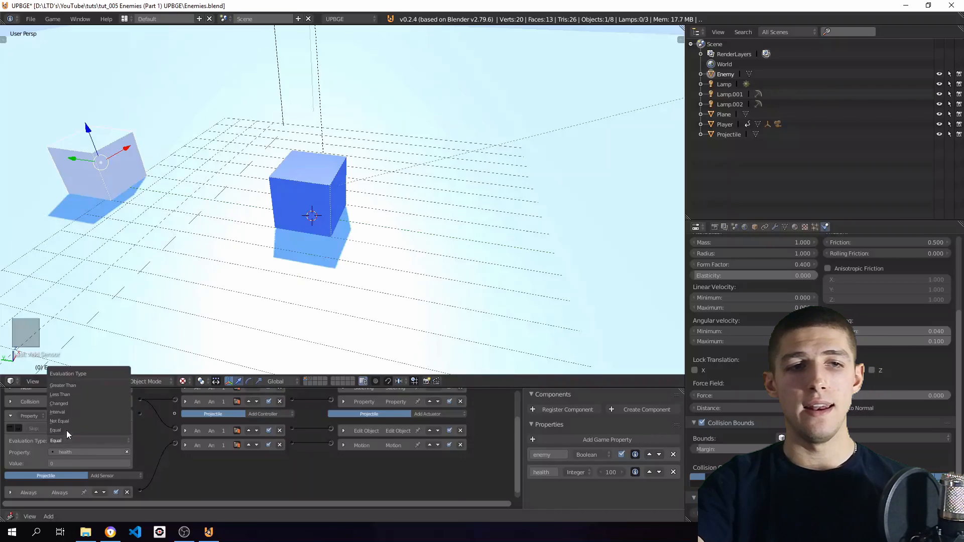
click(68, 394)
click(63, 463)
text(1)
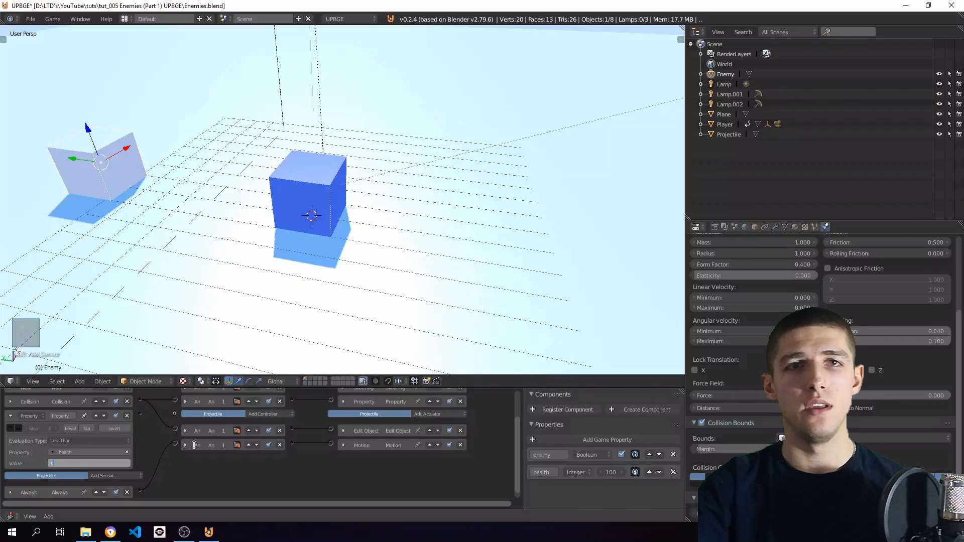
click(10, 416)
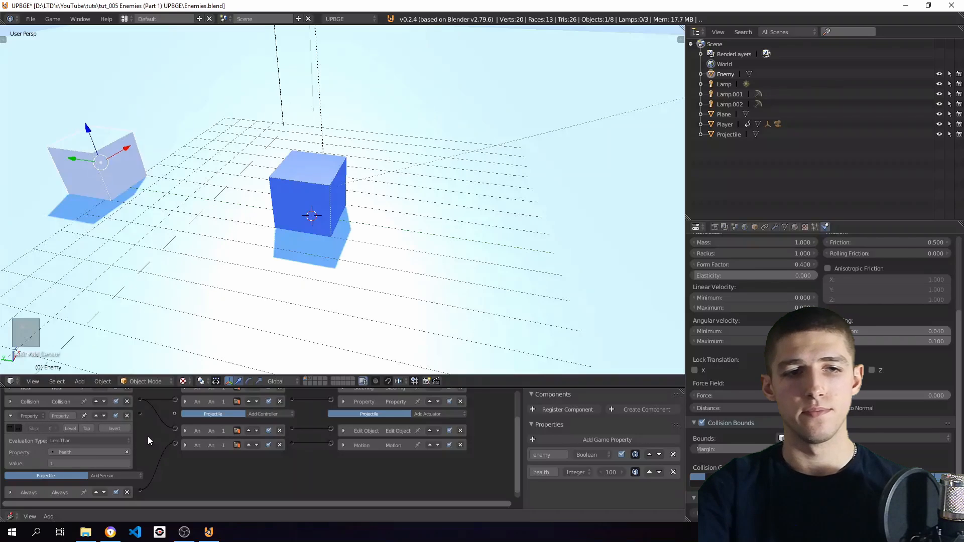
click(11, 416)
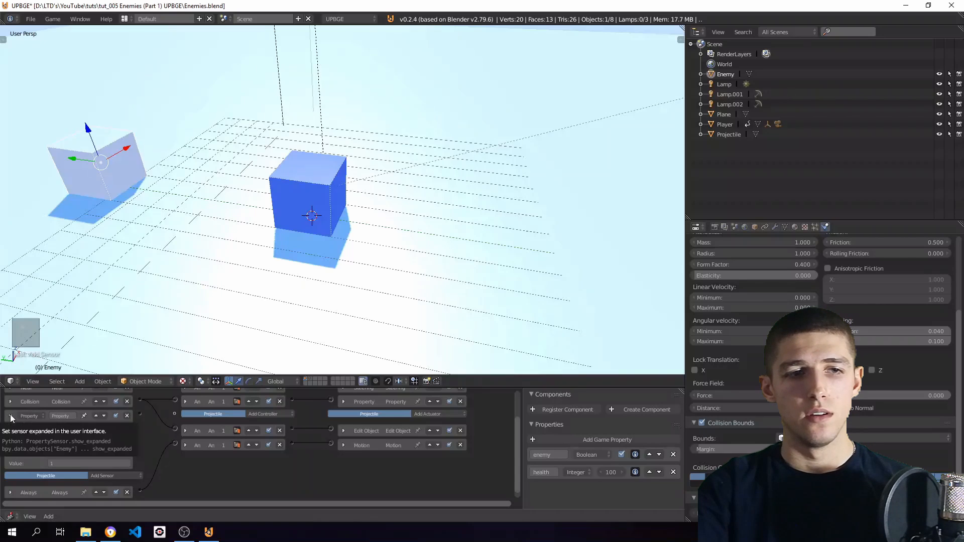
- Review the settings of the Enemy's Property sensor and collapse it
scroll(20, 422, up, 2)
click(10, 452)
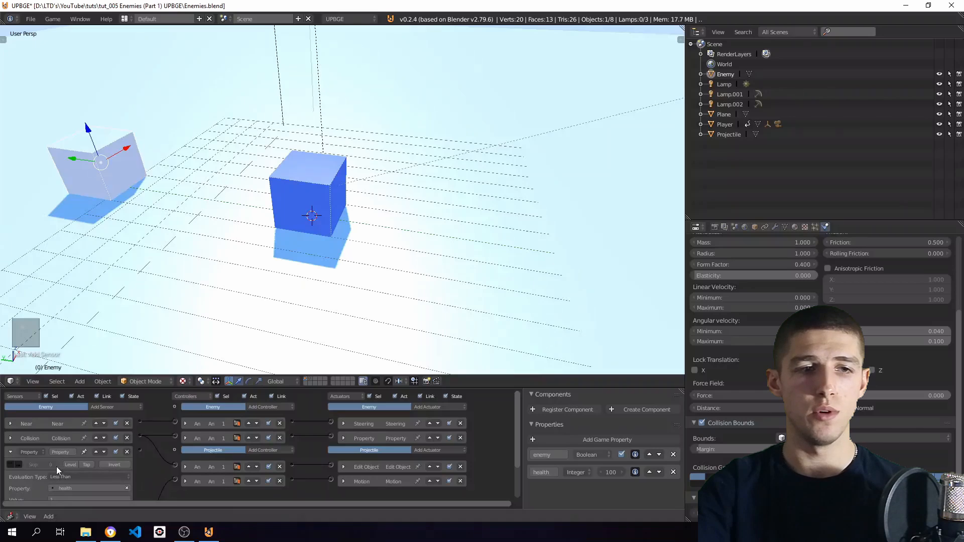
scroll(151, 472, down, 2)
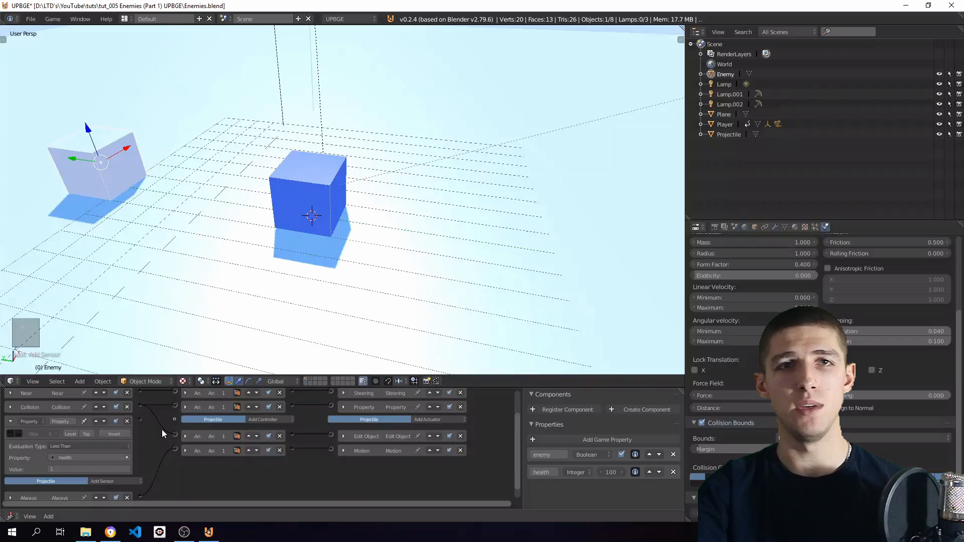
click(110, 448)
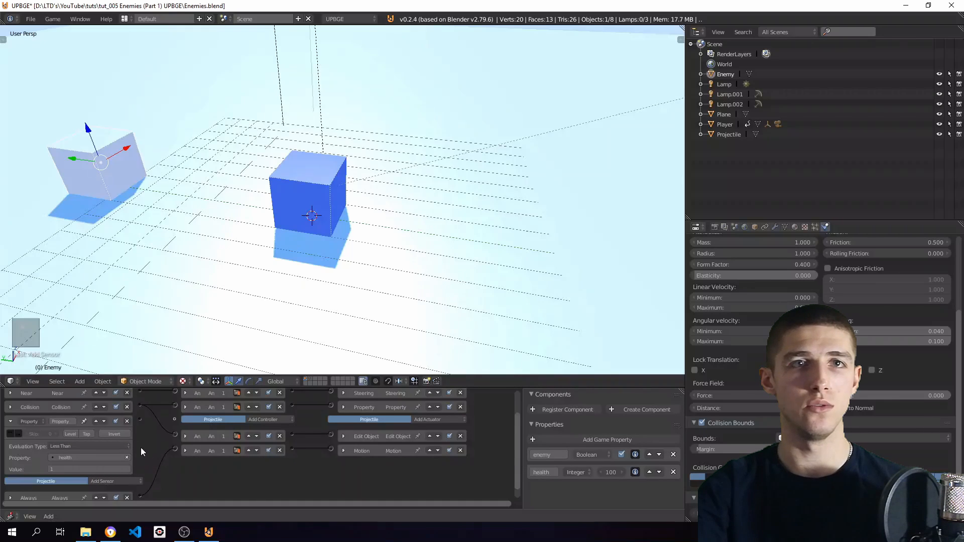
click(10, 422)
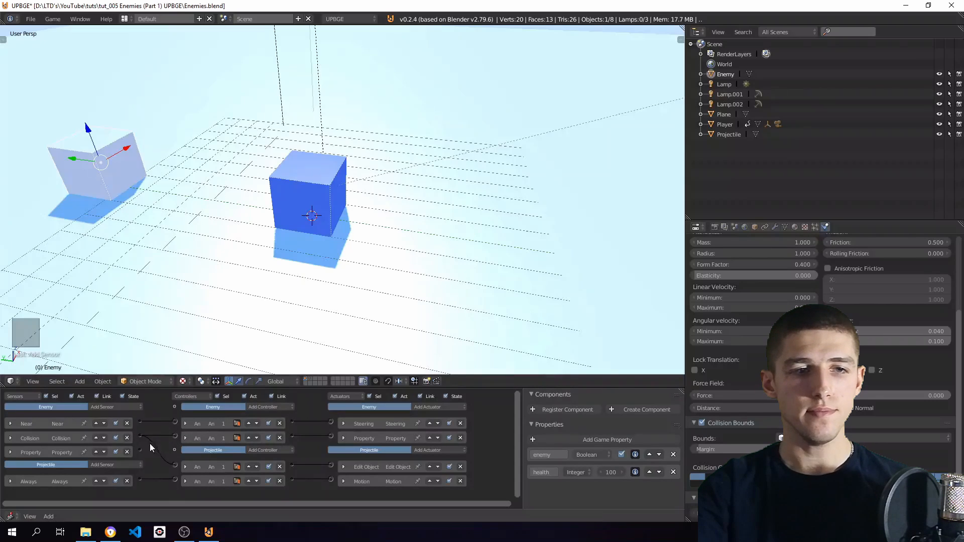
click(11, 452)
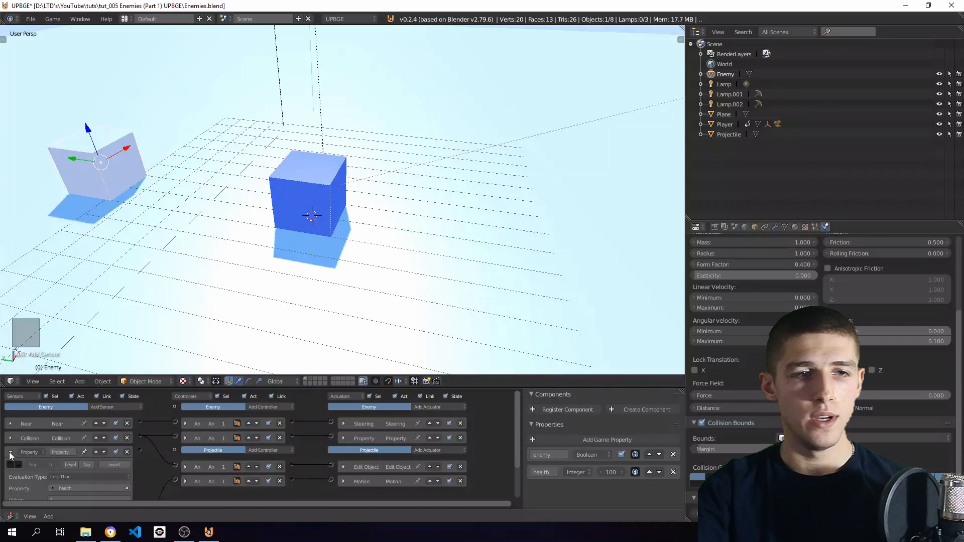
click(11, 453)
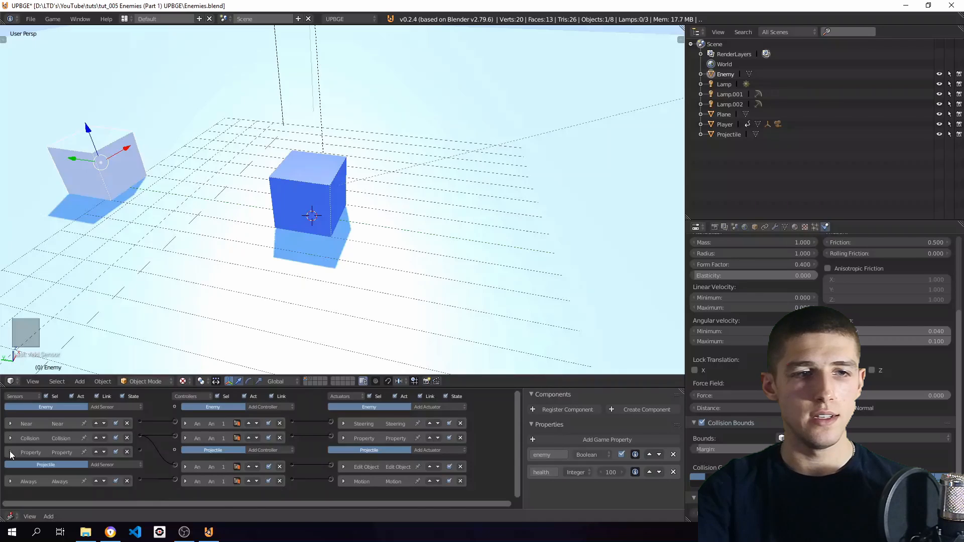
- Add an Edit Object actuator to the Enemy, change its edit type, and connect the health Property sensor to it
click(285, 407)
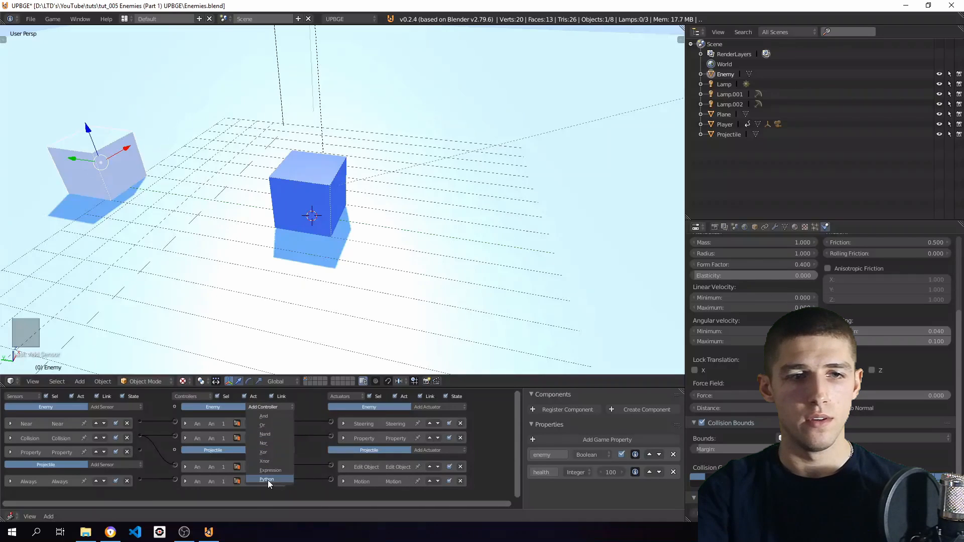
click(460, 406)
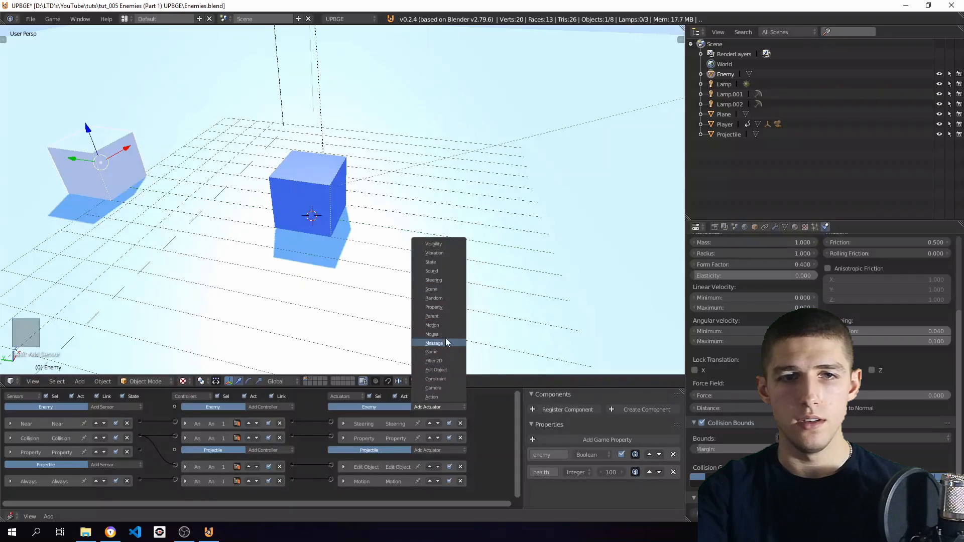
click(442, 371)
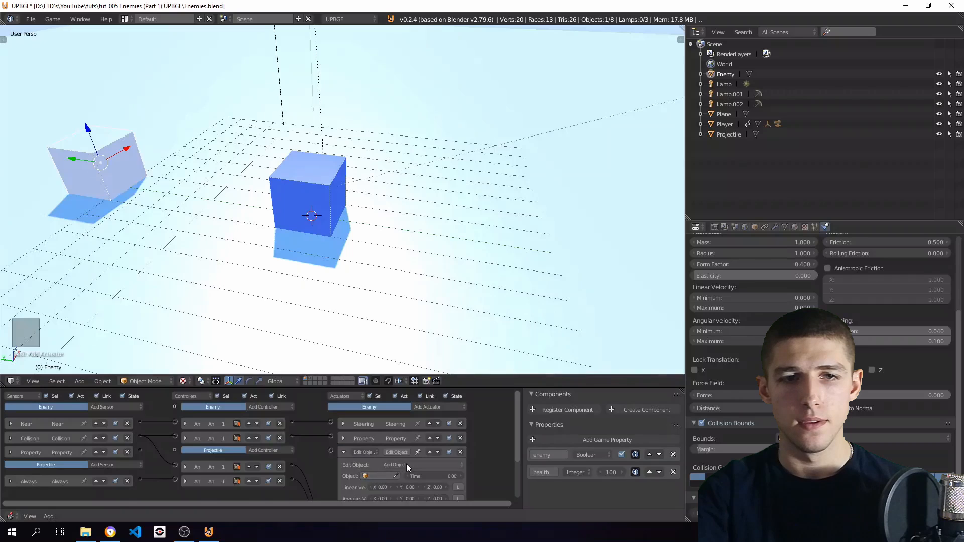
click(405, 464)
click(406, 446)
click(344, 452)
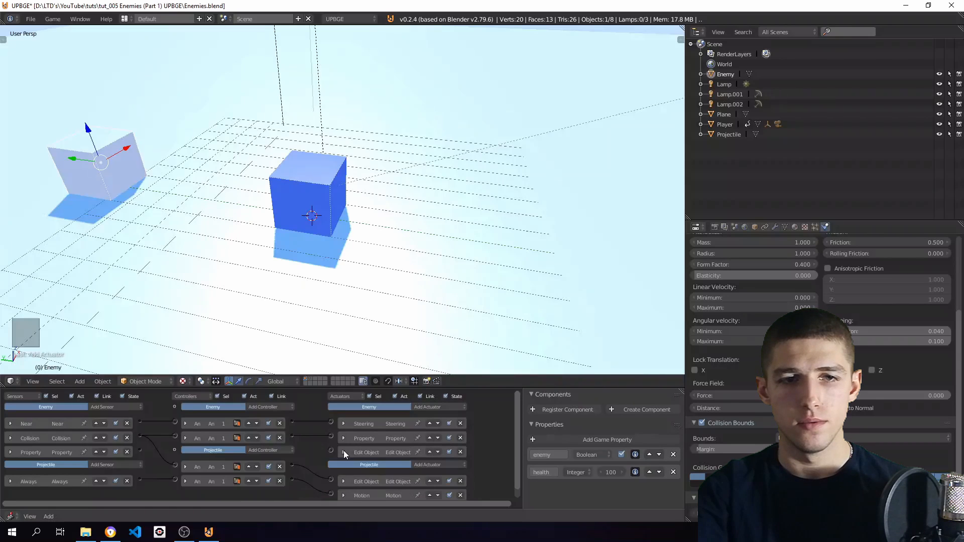
drag(209, 449, 141, 451)
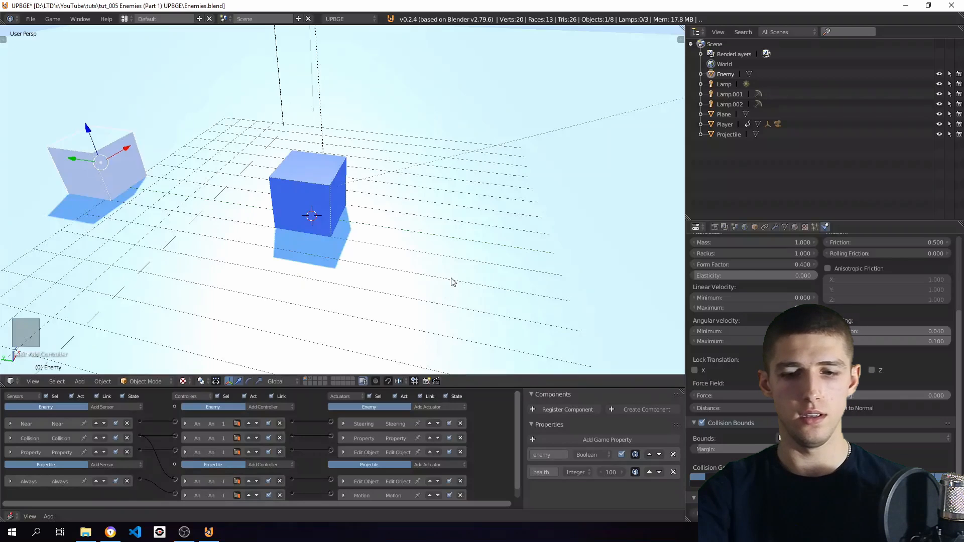
- Test the game from the camera view and return to editing
key(KP_0)
key(p)
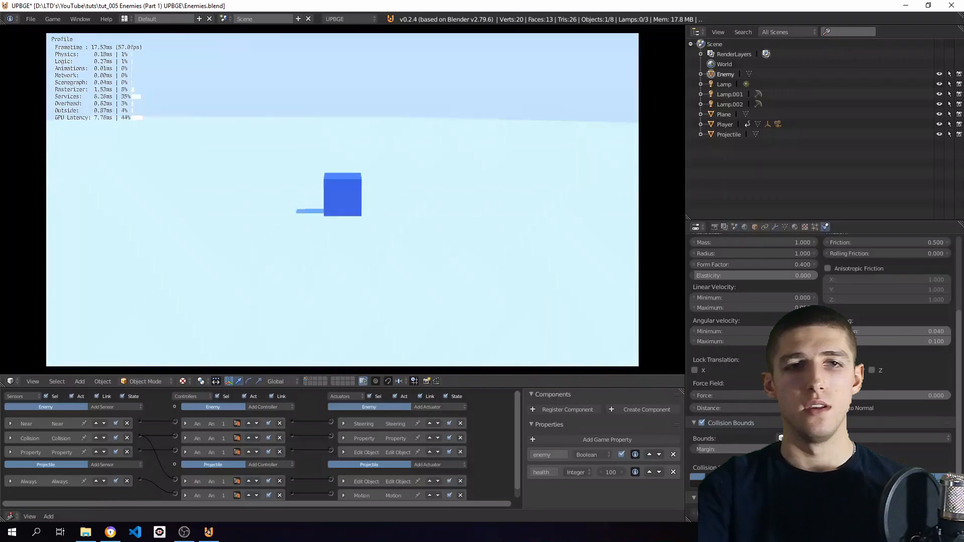
key(Escape)
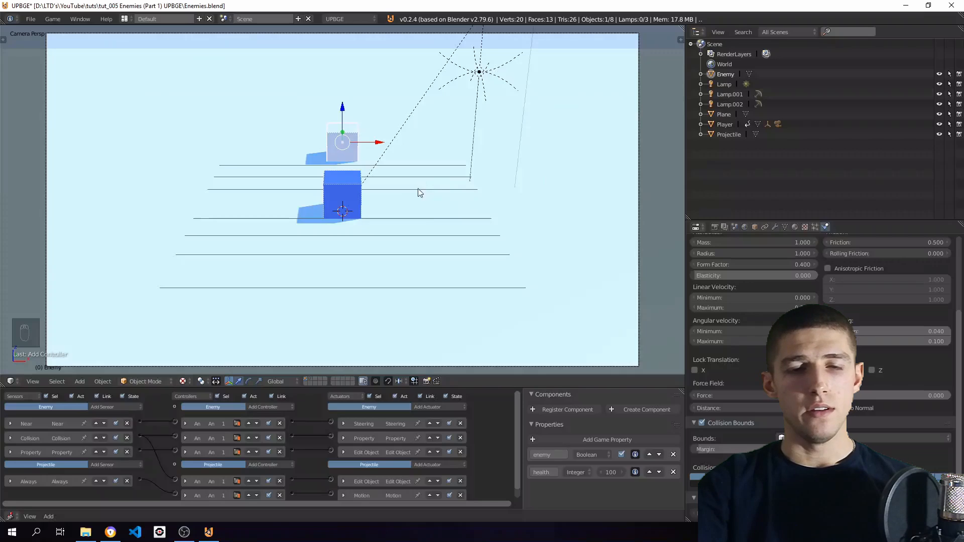
- Select the Player and examine its existing logic bricks
right_click(349, 192)
middle_drag(375, 258, 469, 267)
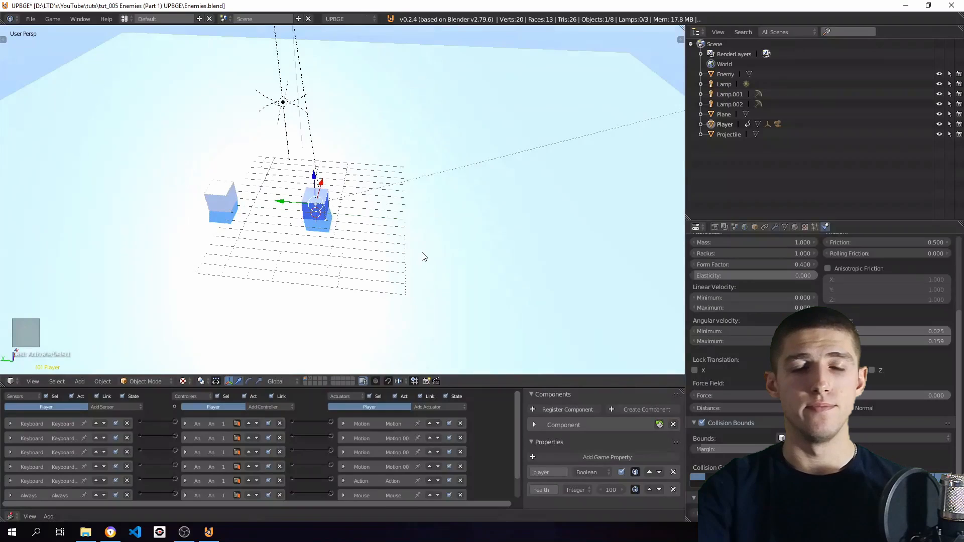
scroll(389, 221, up, 3)
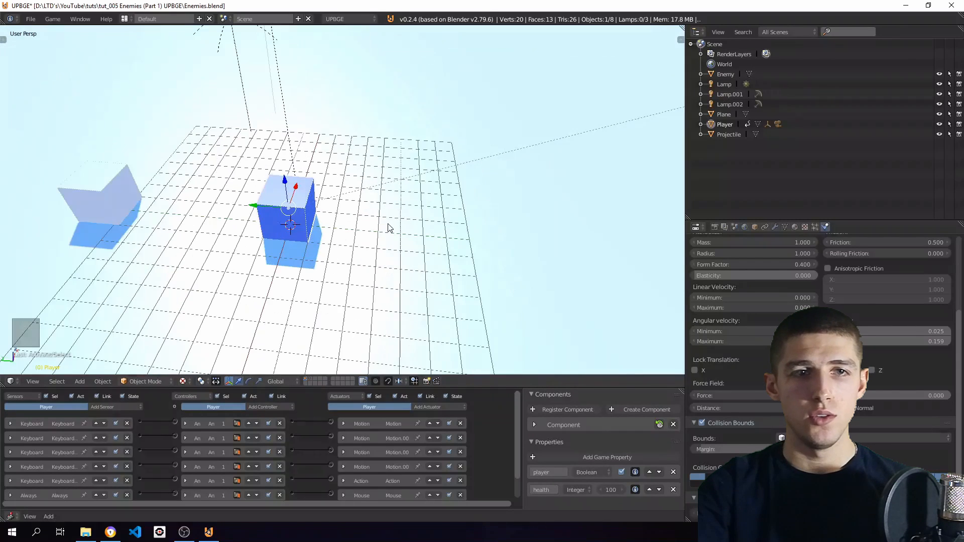
scroll(390, 227, down, 4)
scroll(522, 437, down, 1)
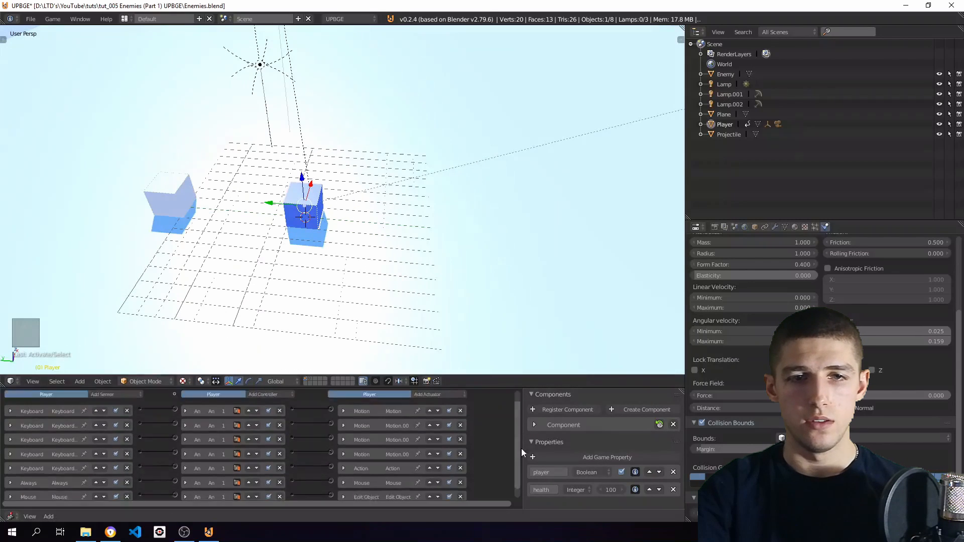
scroll(522, 448, down, 1)
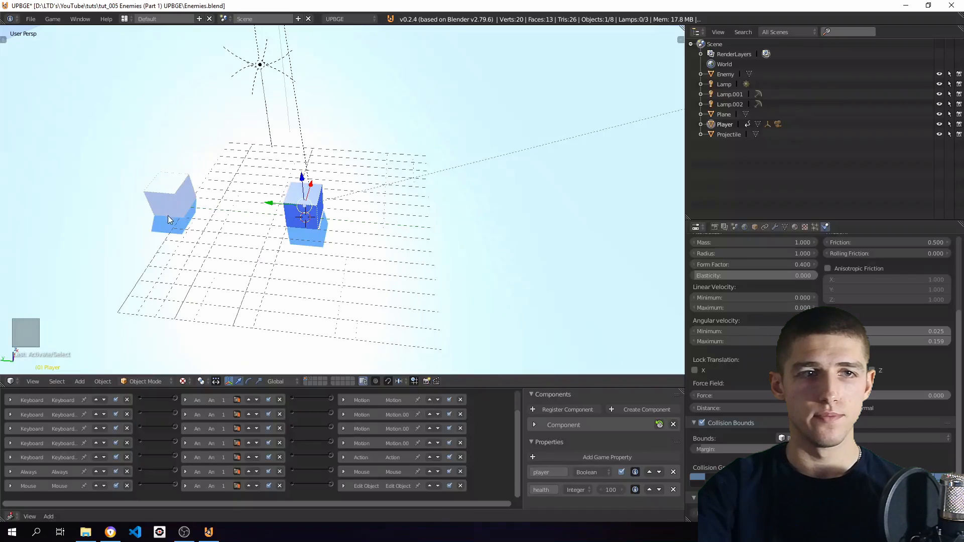
- Select the Enemy and add a second Collision sensor that detects the player property
right_click(168, 191)
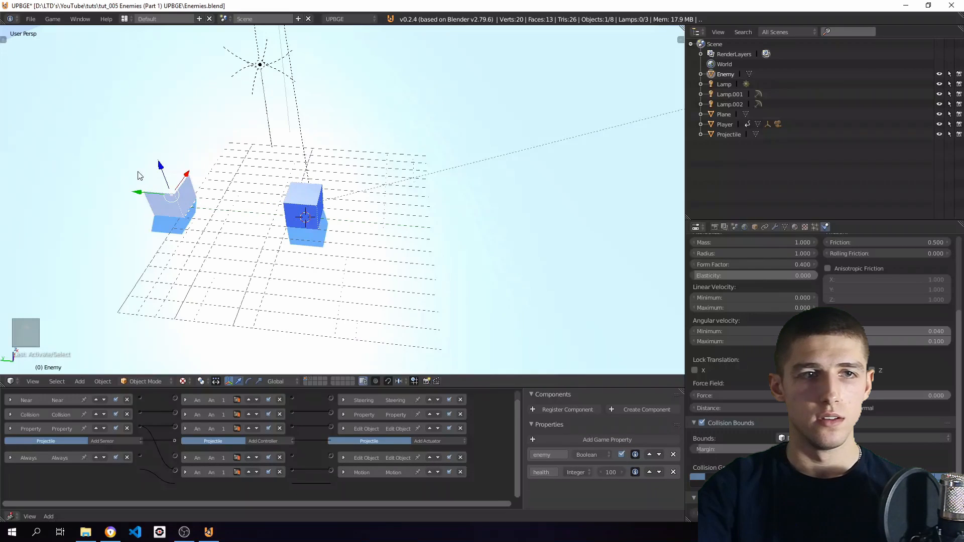
scroll(146, 396, up, 1)
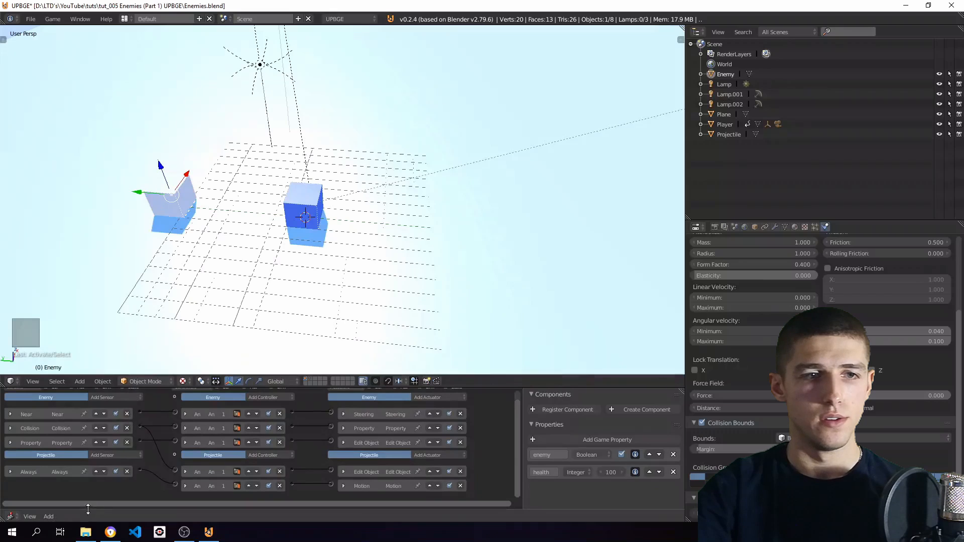
ctrl+scroll(151, 432, up, 3)
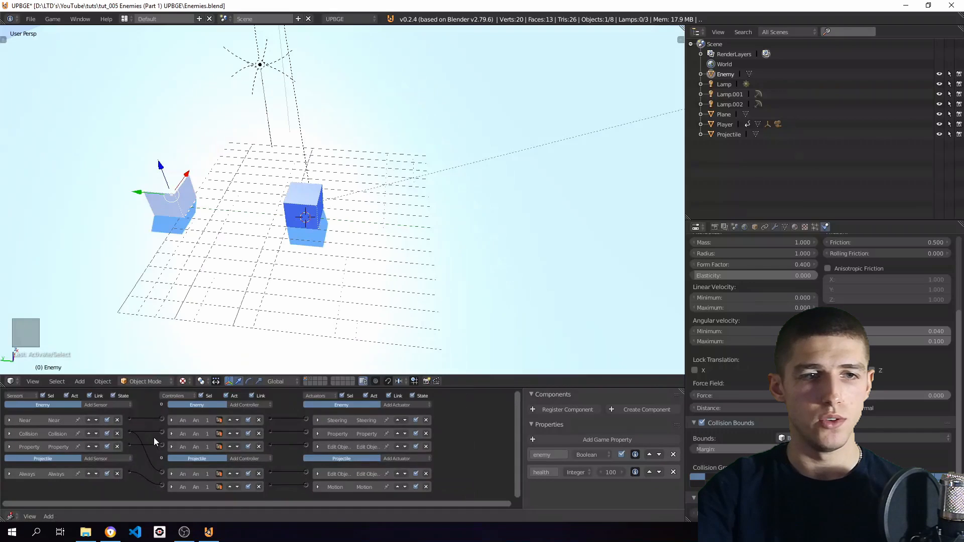
scroll(144, 438, down, 2)
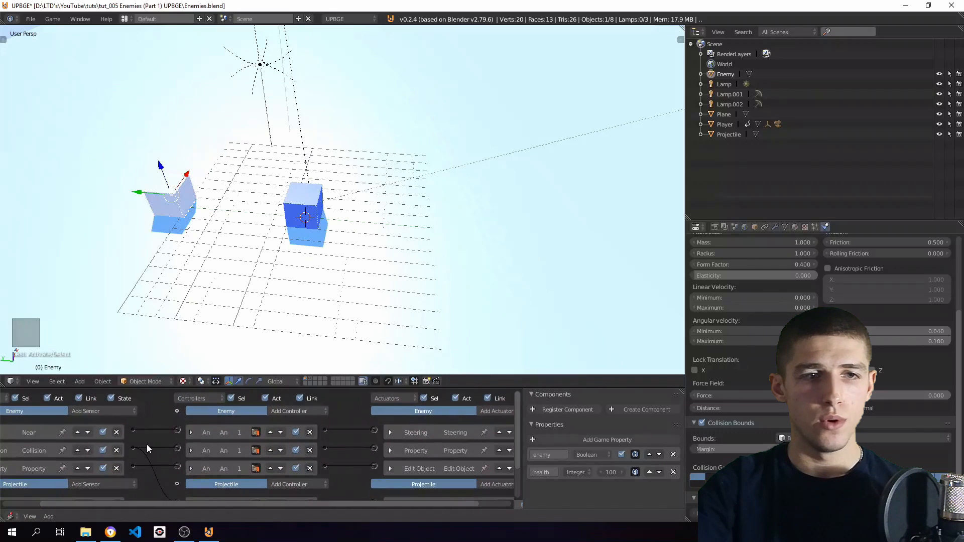
click(116, 408)
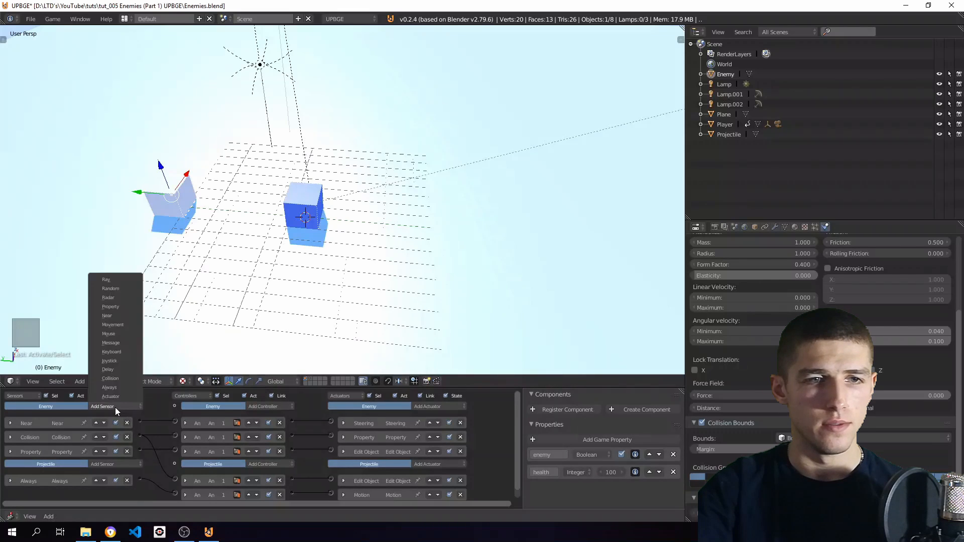
click(111, 379)
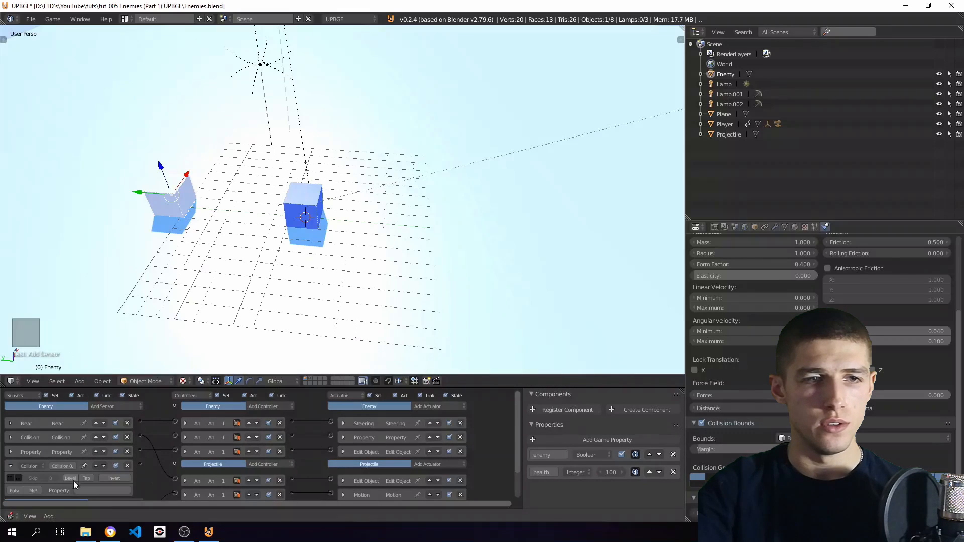
text(player)
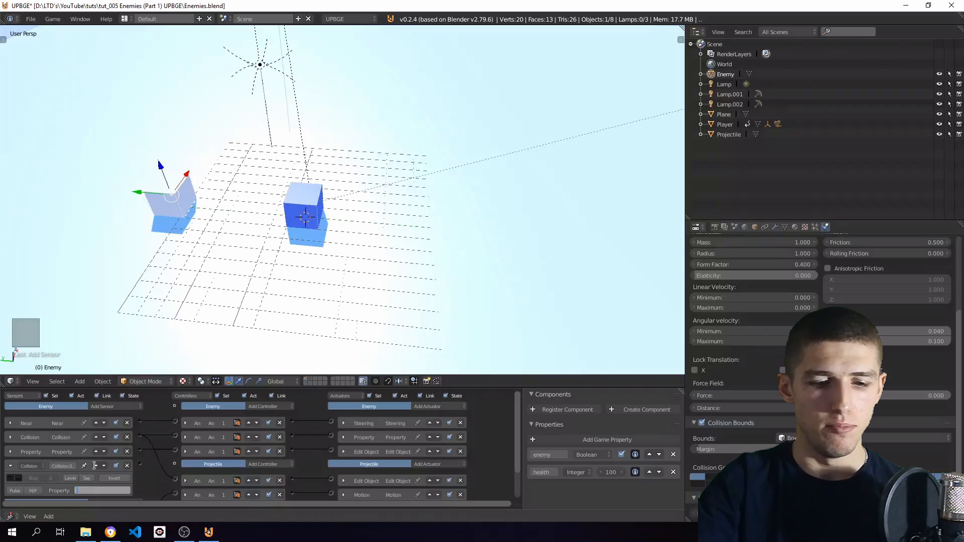
key(Return)
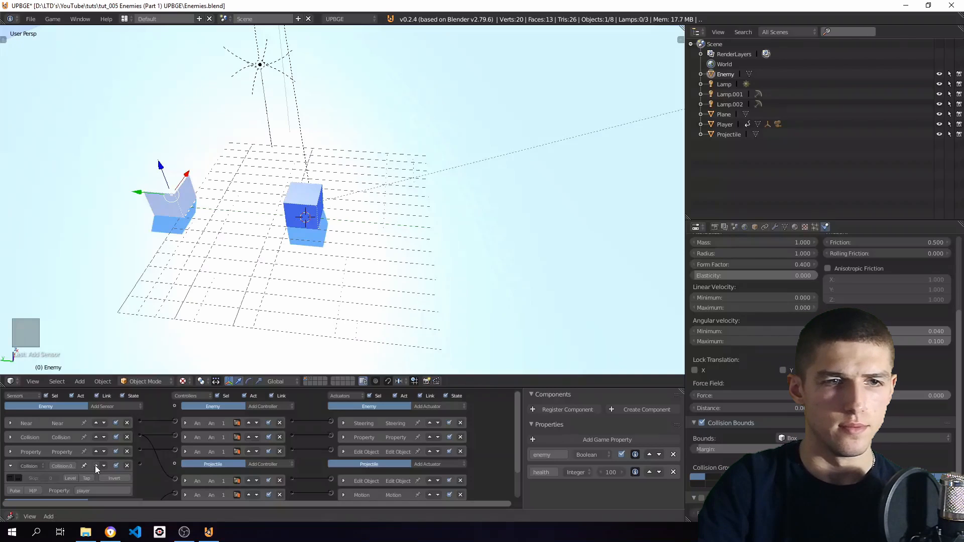
click(10, 467)
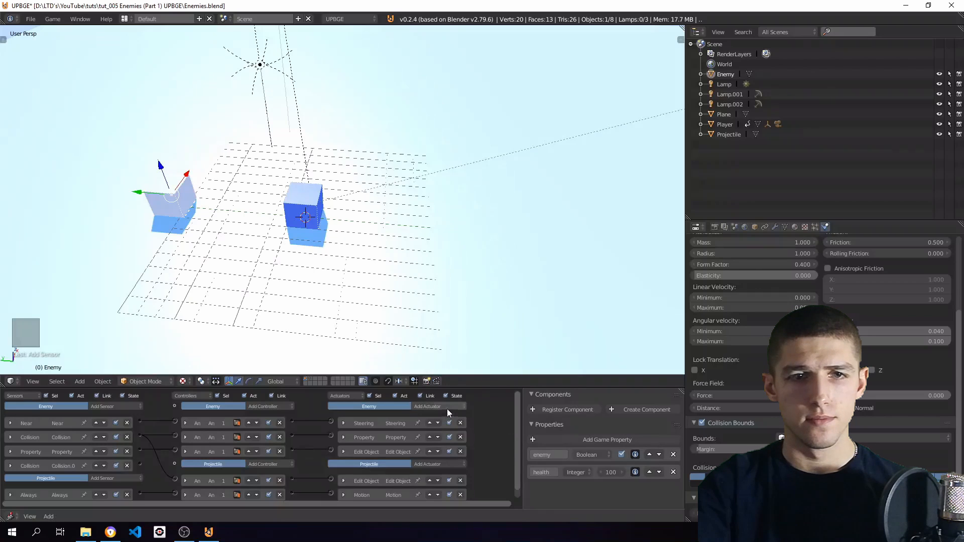
- Add the Player to the Enemy selection and enlarge the logic editor to fit both objects' logic bricks
right_click(304, 197)
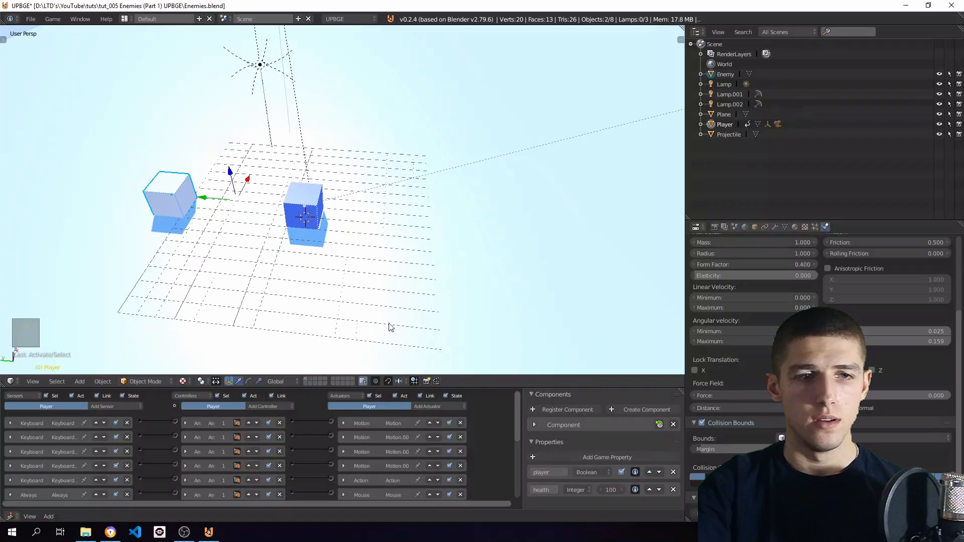
scroll(311, 450, down, 2)
scroll(279, 457, down, 3)
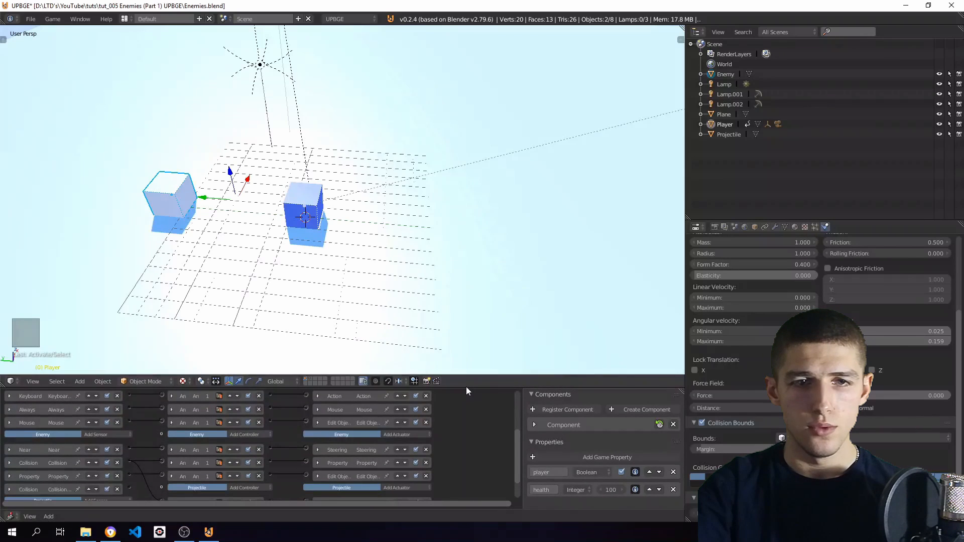
drag(466, 386, 465, 161)
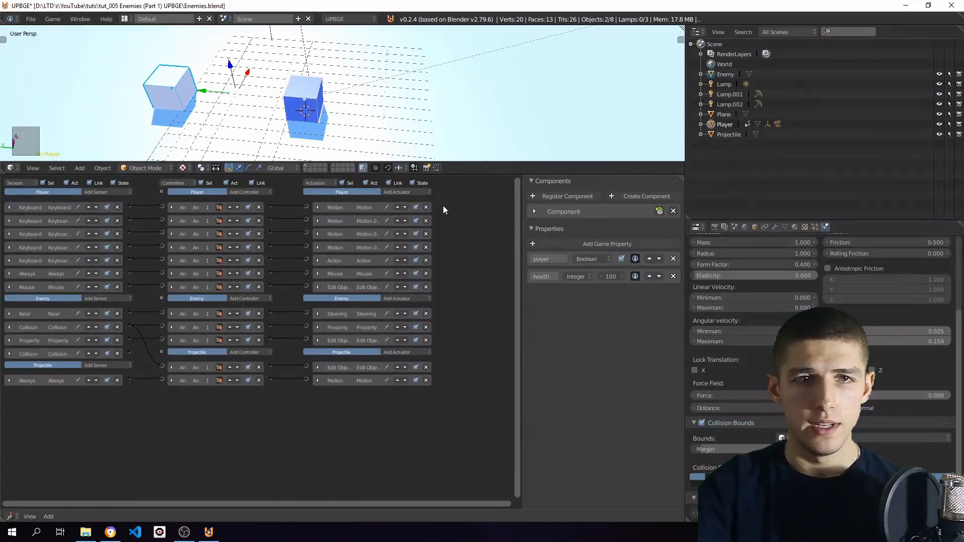
ctrl+scroll(429, 224, up, 1)
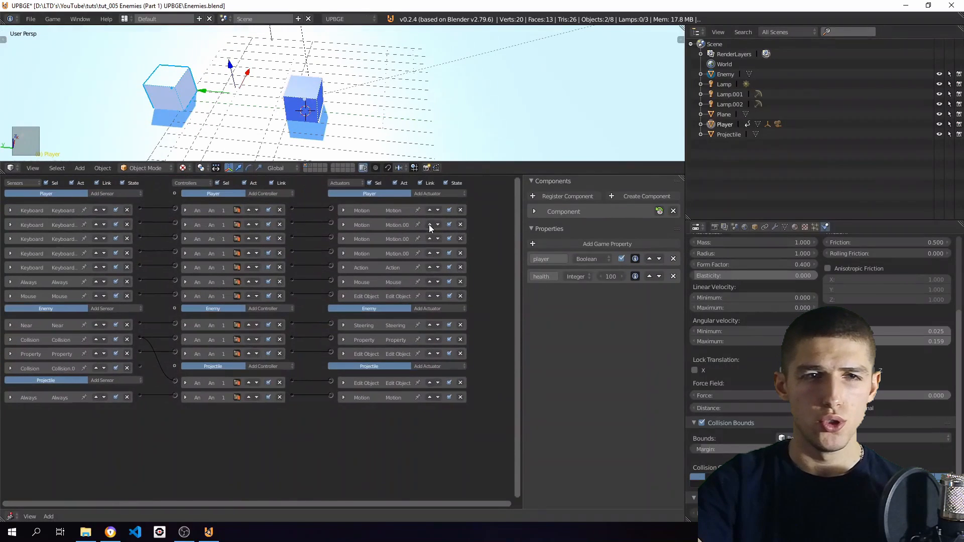
- Add a Property actuator to the Player that adds -5 to the health property
click(453, 195)
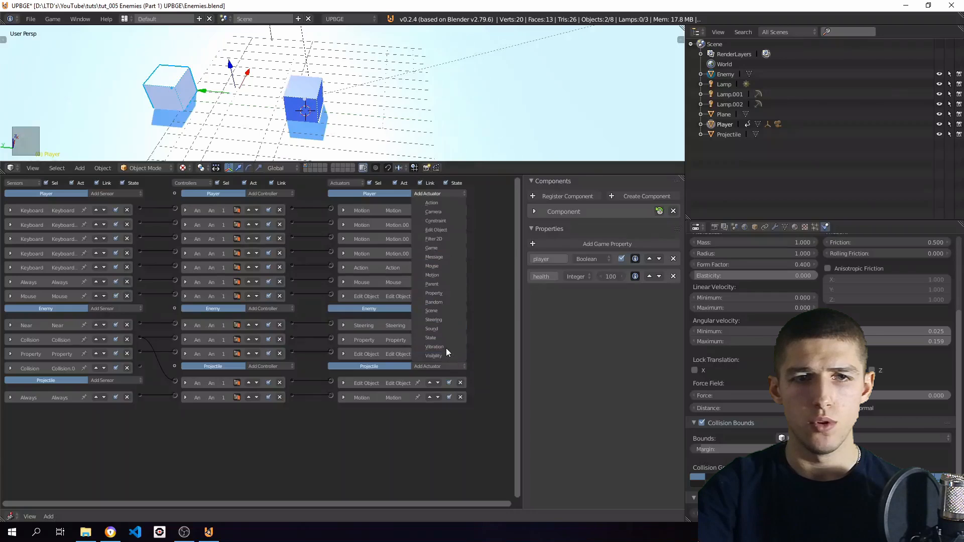
click(438, 291)
click(400, 333)
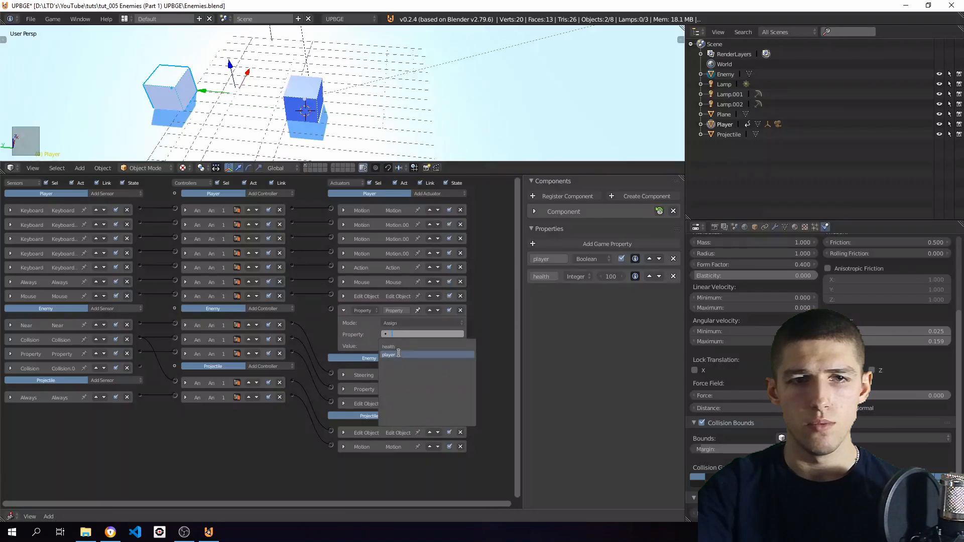
click(398, 348)
click(402, 323)
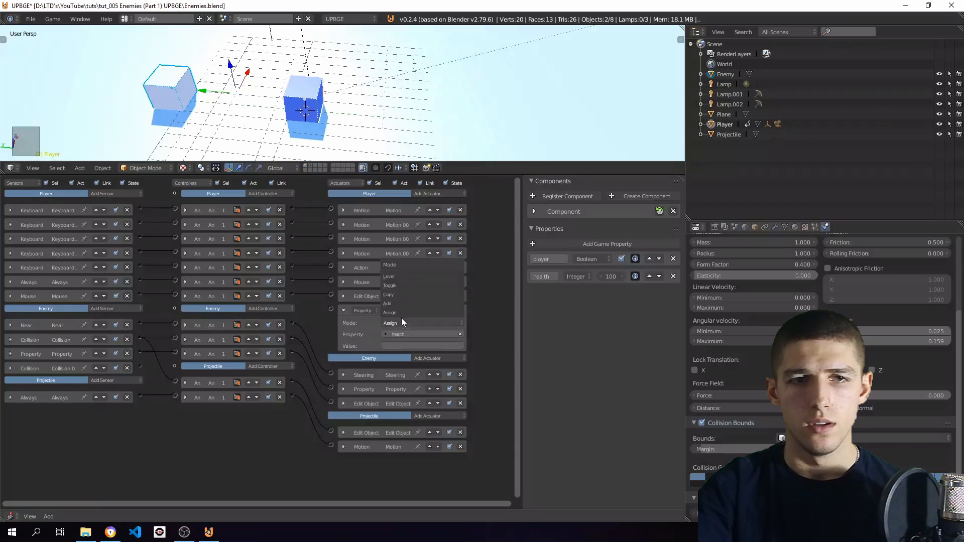
click(397, 302)
click(400, 345)
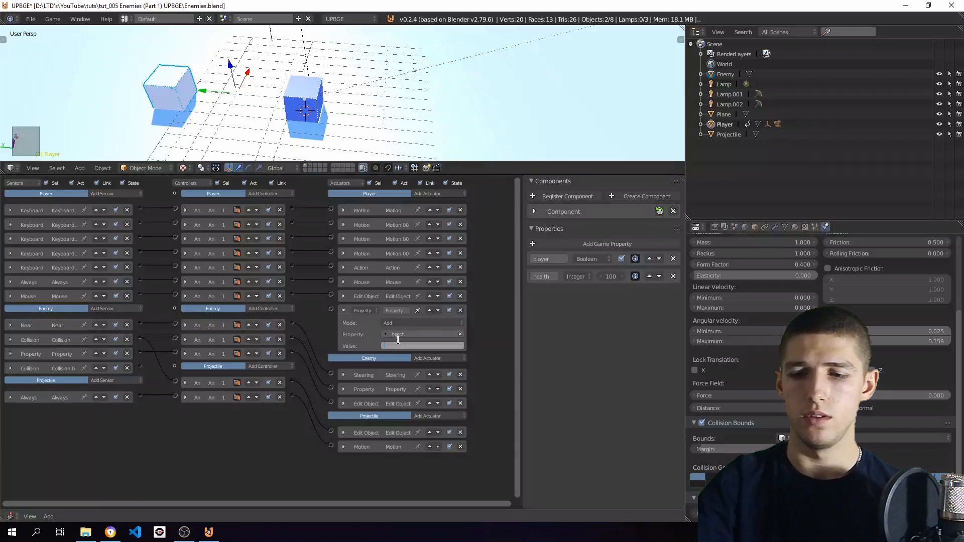
text(-5)
key(Return)
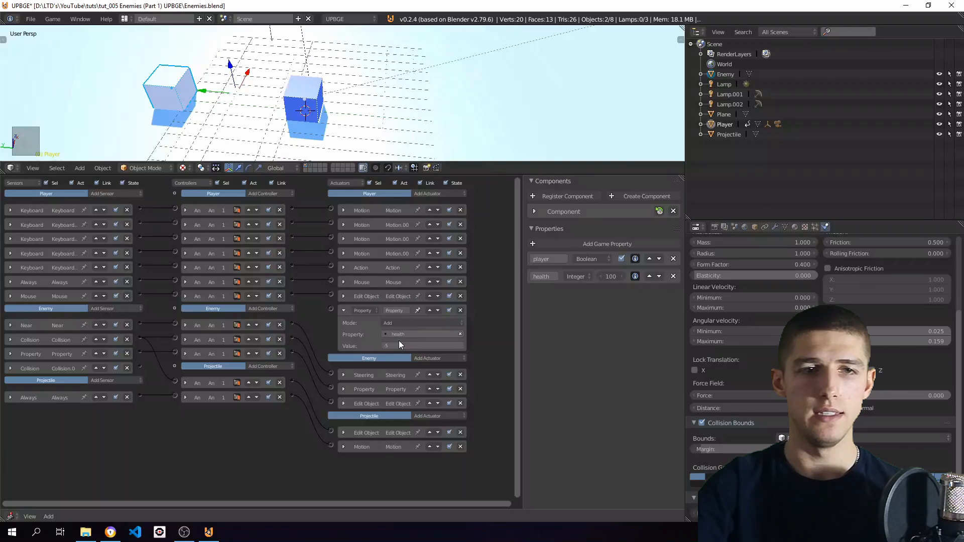
click(343, 310)
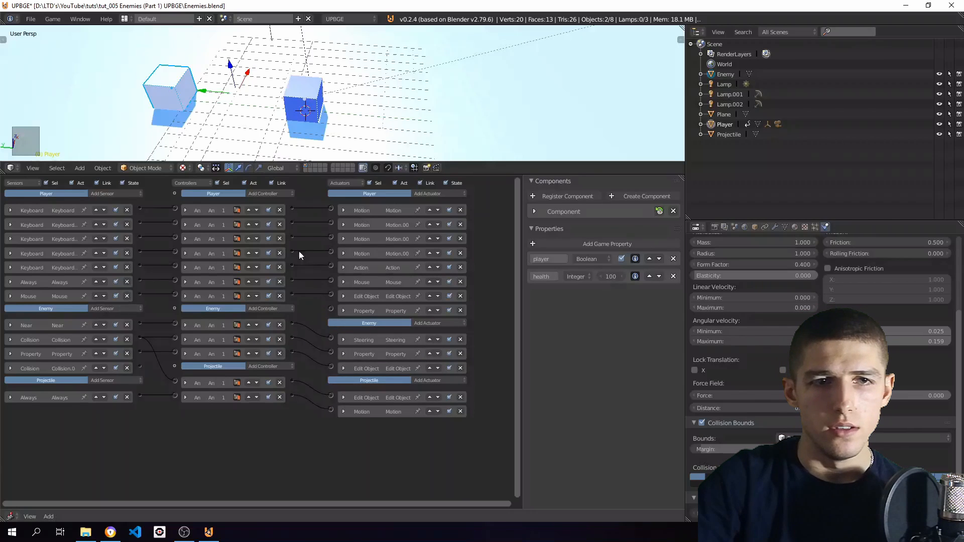
- Add an And controller to the Player and link the Enemy's second Collision sensor through it to the Player's Property actuator
click(278, 193)
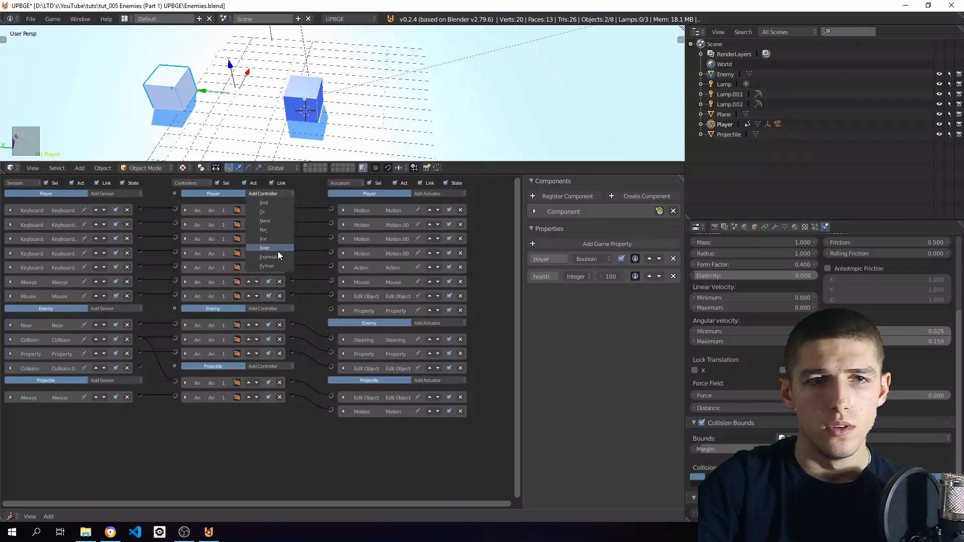
click(268, 206)
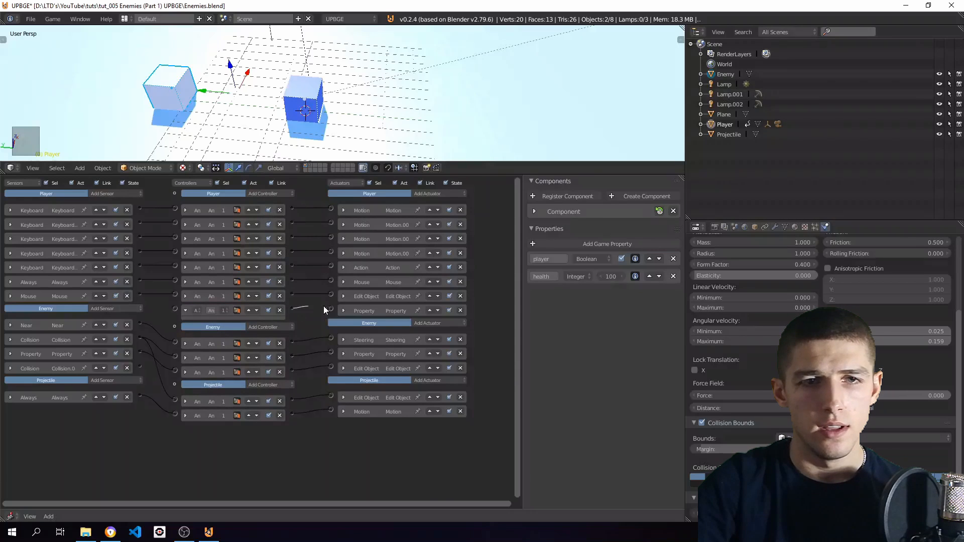
click(185, 310)
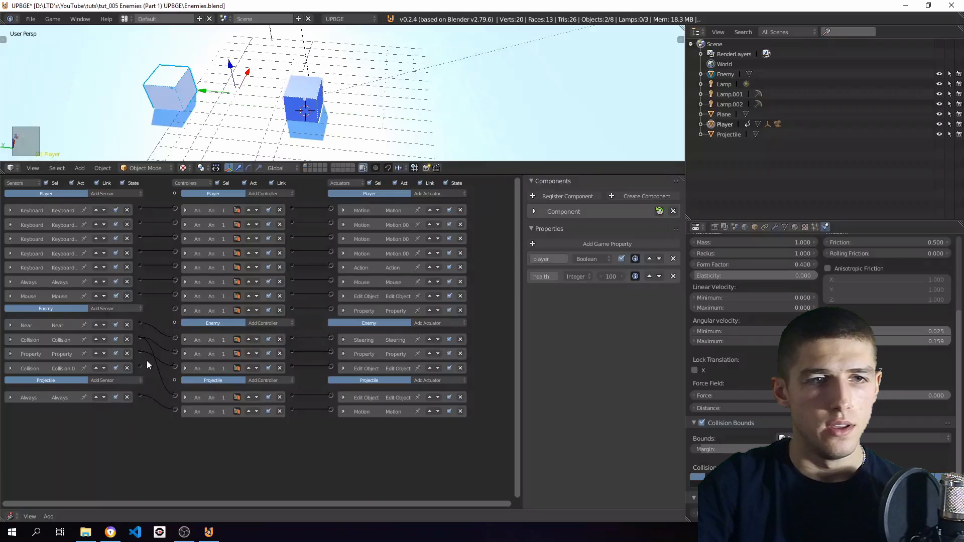
drag(176, 309, 141, 368)
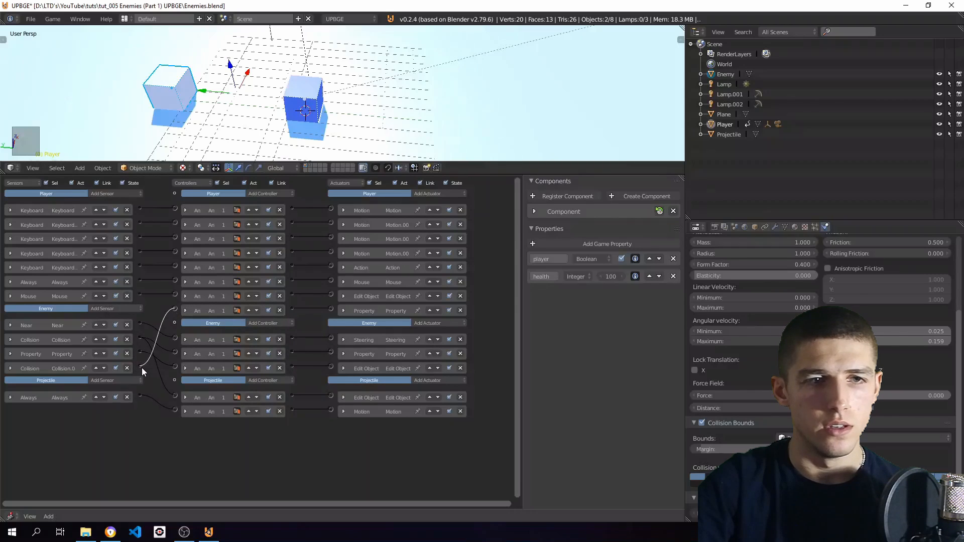
- Enable true level triggering on the Enemy's player Collision sensor and set its skip to 60
click(11, 369)
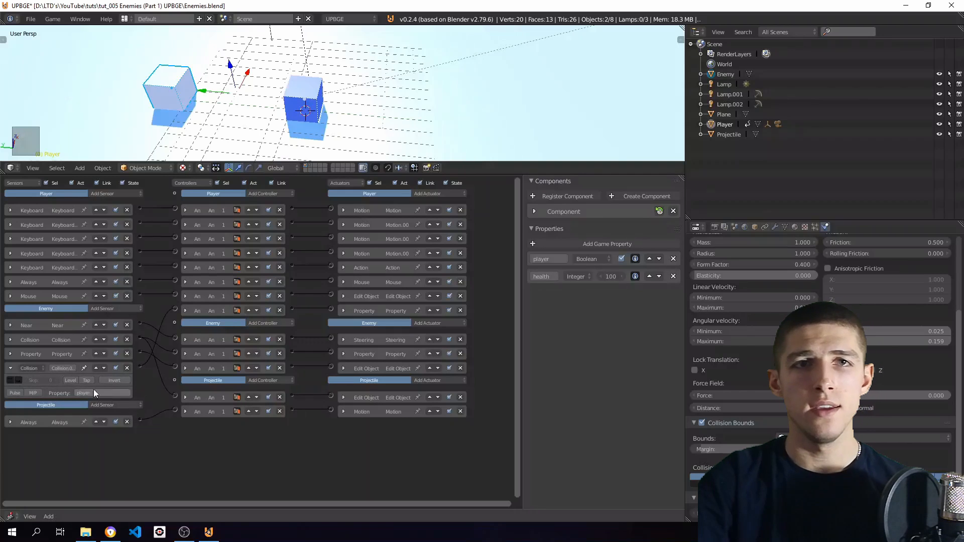
click(10, 381)
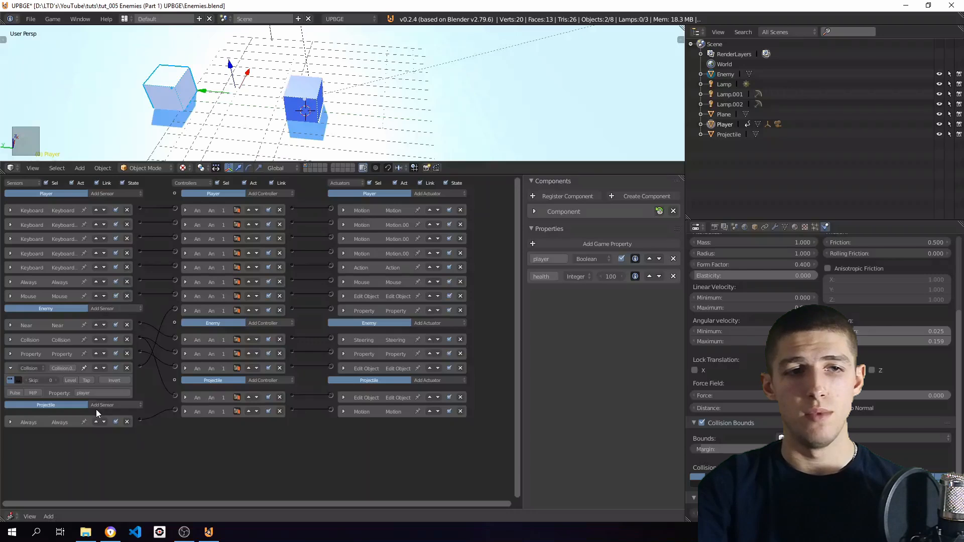
click(40, 382)
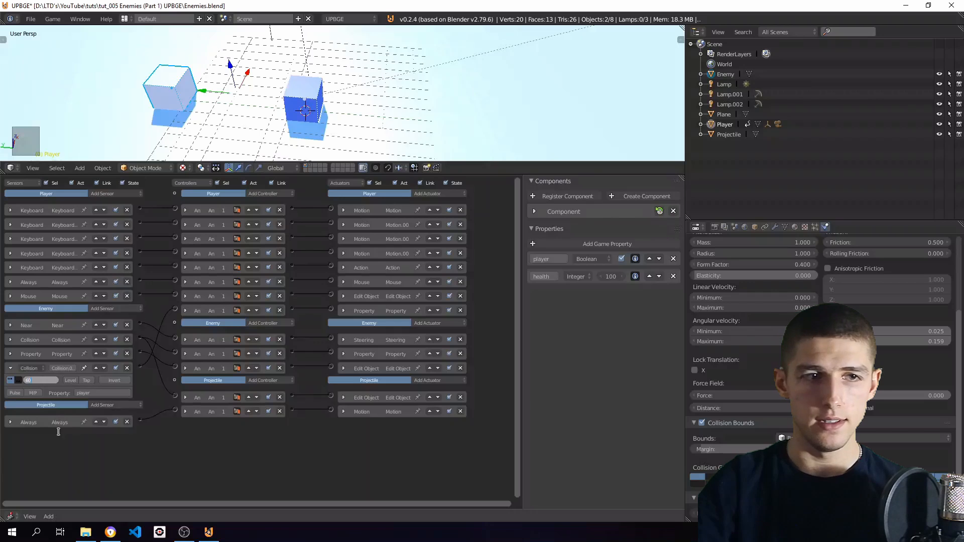
text(60)
key(Return)
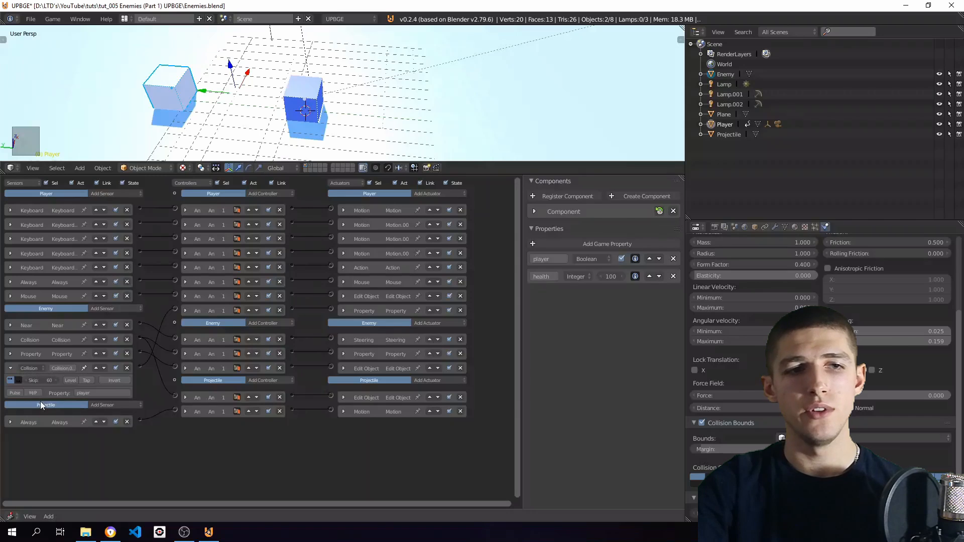
click(10, 368)
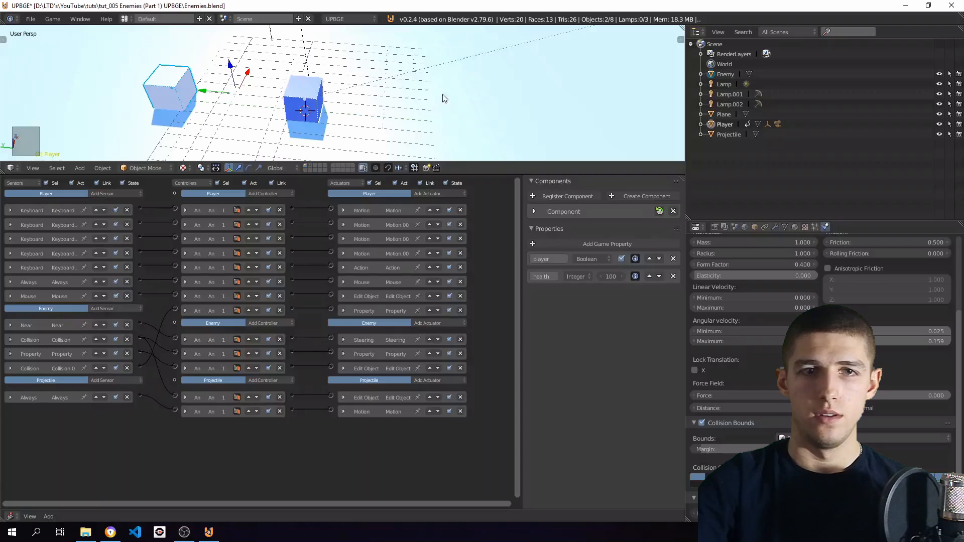
- Test the game full screen from the camera view and stop it
key(ctrl+Up)
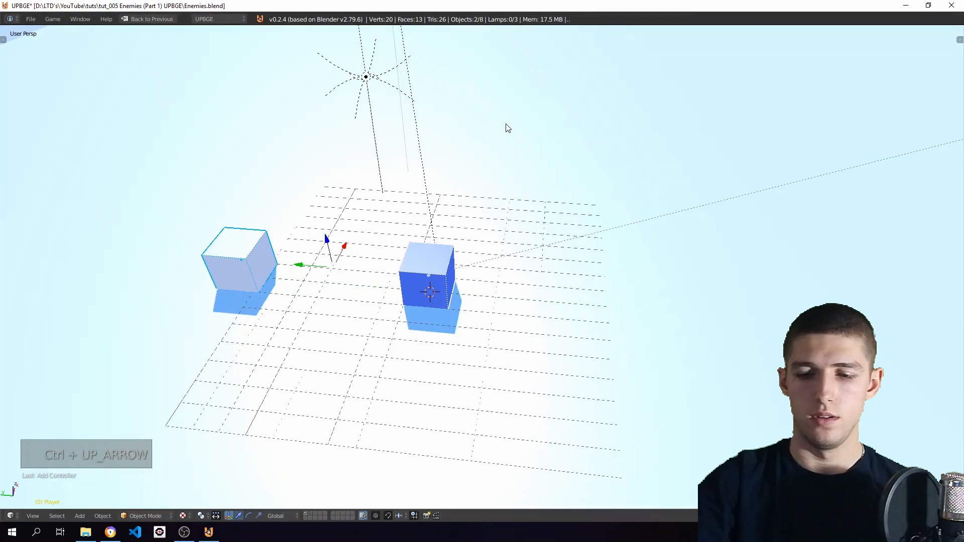
key(KP_0)
key(p)
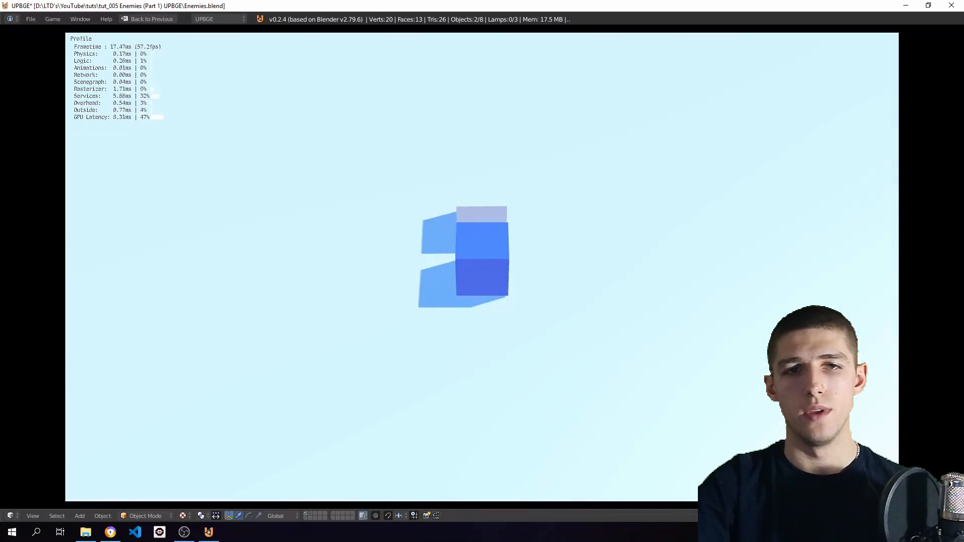
key(Escape)
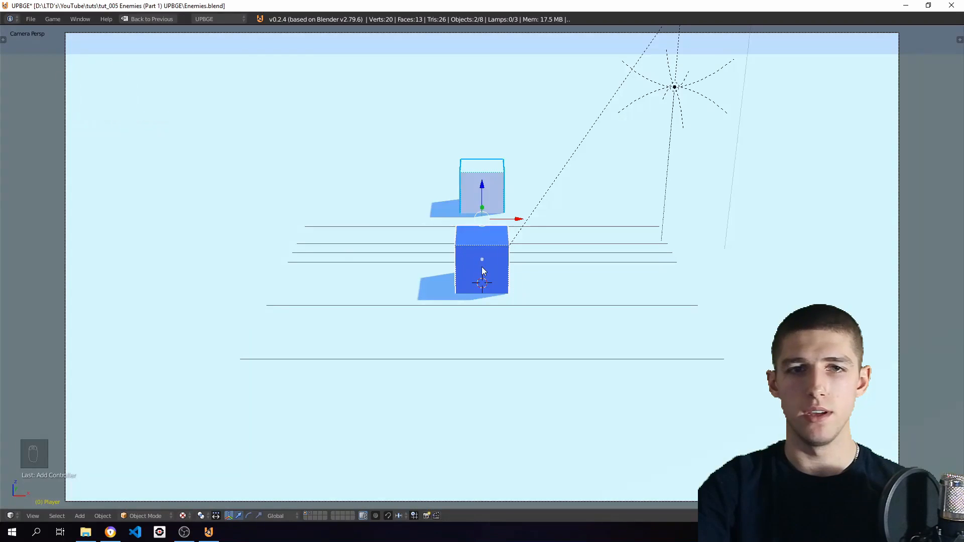
- Select only the Player and add a Property sensor that evaluates health with the Less Than type
right_click(475, 264)
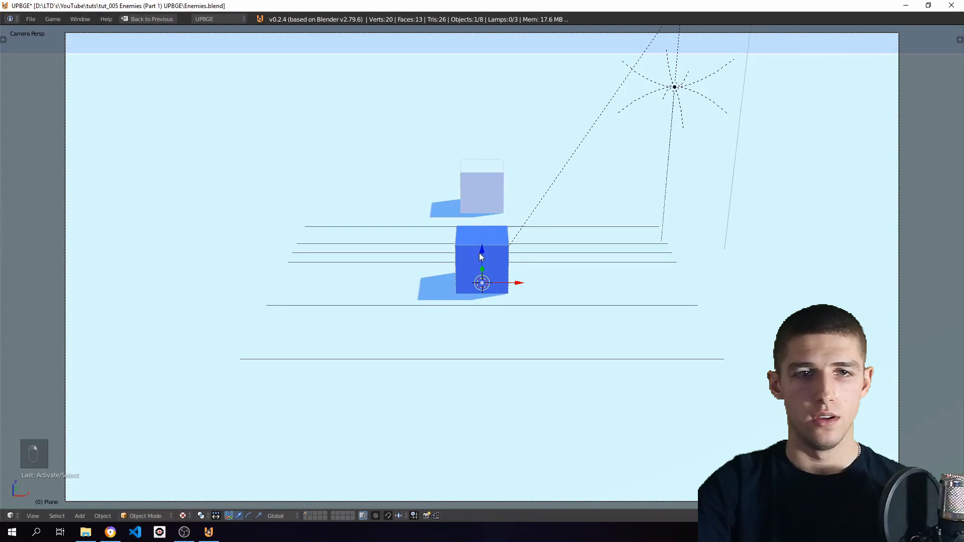
right_click(480, 250)
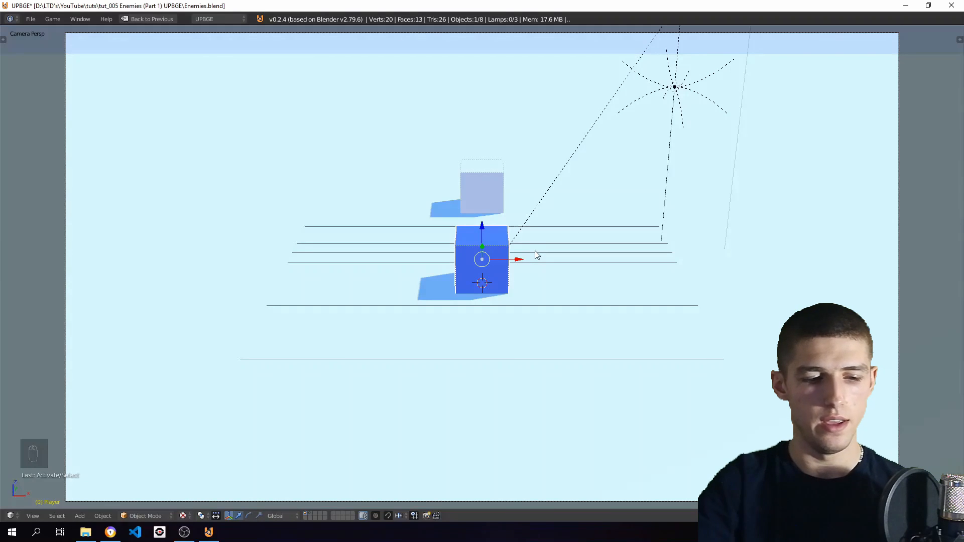
key(ctrl+Up)
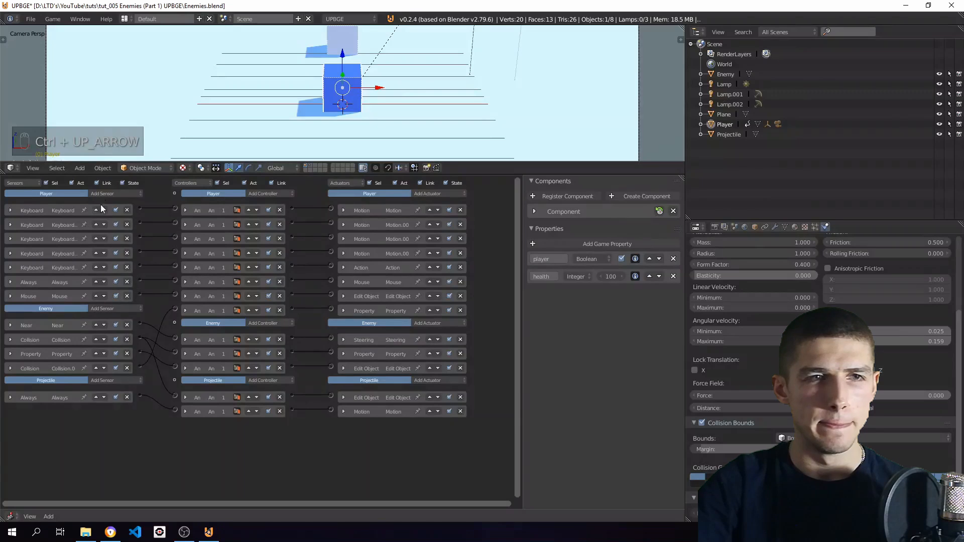
click(125, 193)
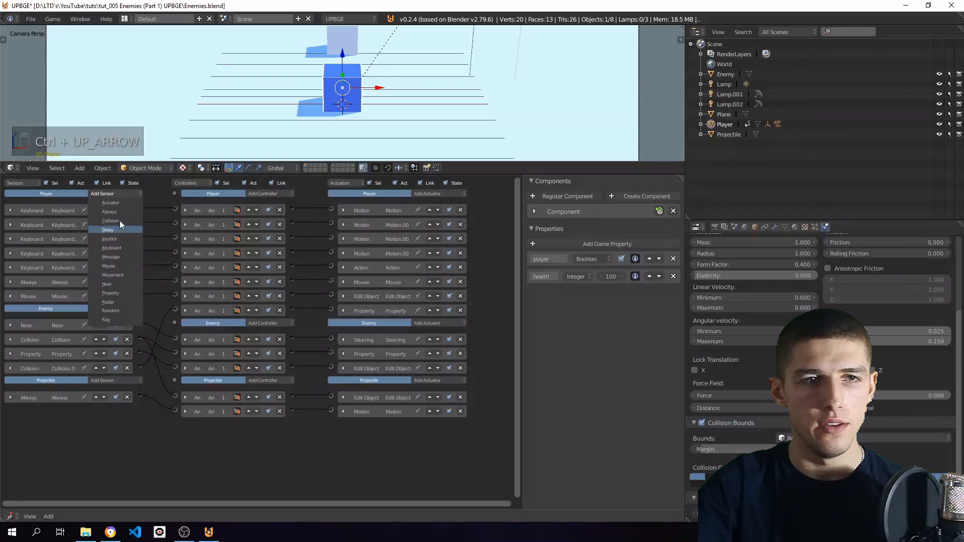
click(125, 294)
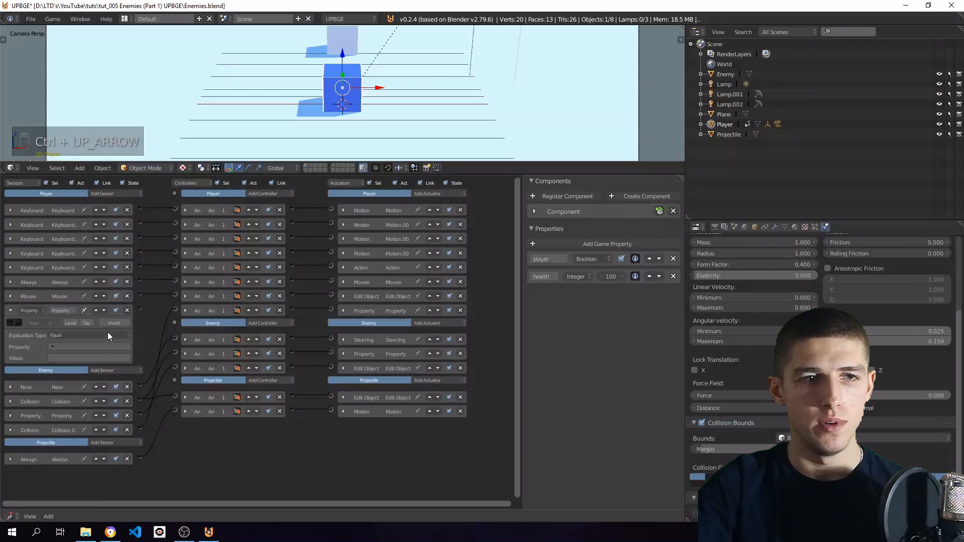
click(75, 347)
click(71, 360)
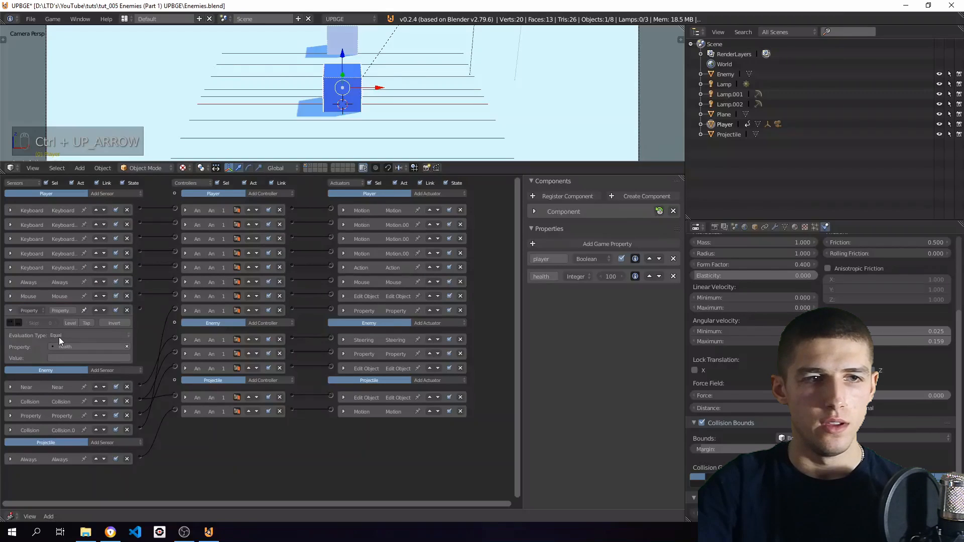
click(59, 335)
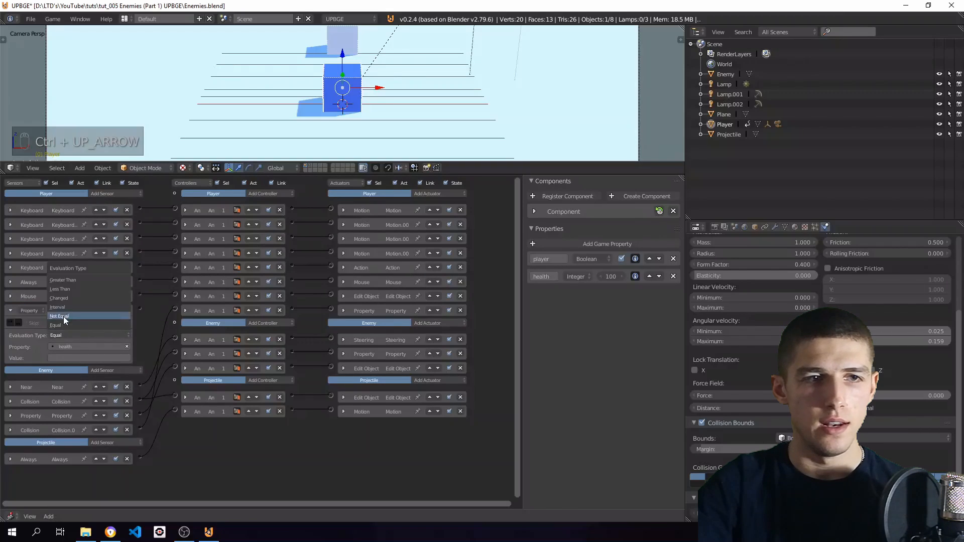
click(68, 289)
click(60, 357)
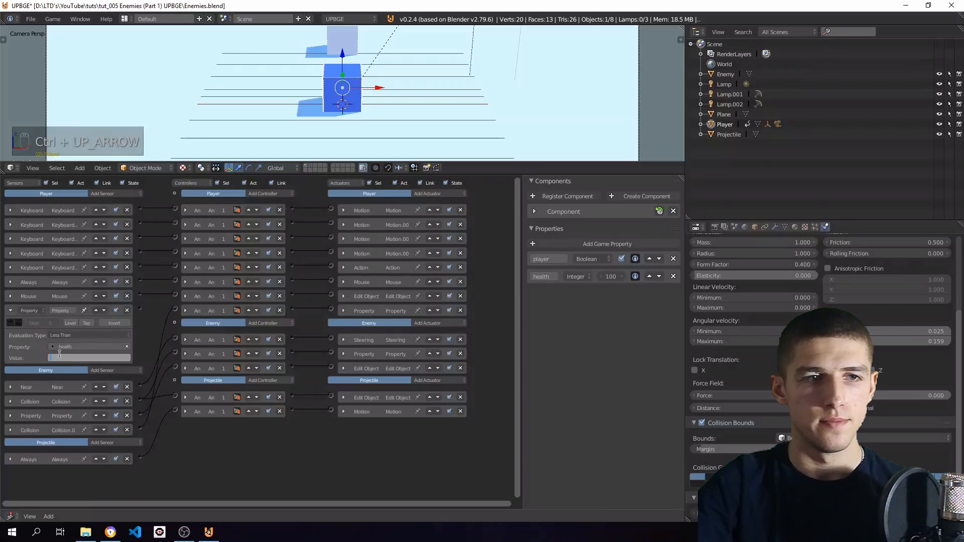
click(13, 310)
- Add an Edit Object actuator set to End Object to the Player and connect the health Property sensor to it
click(440, 194)
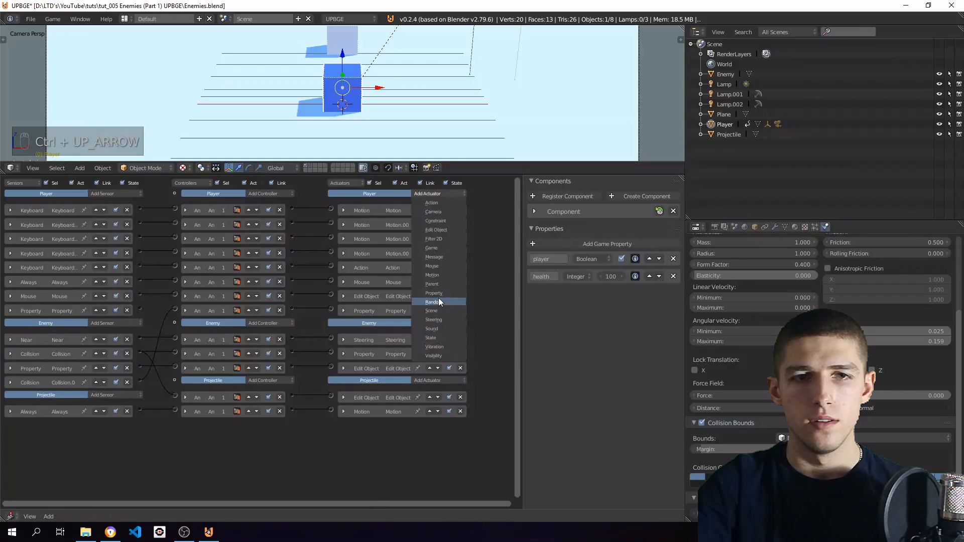
click(440, 232)
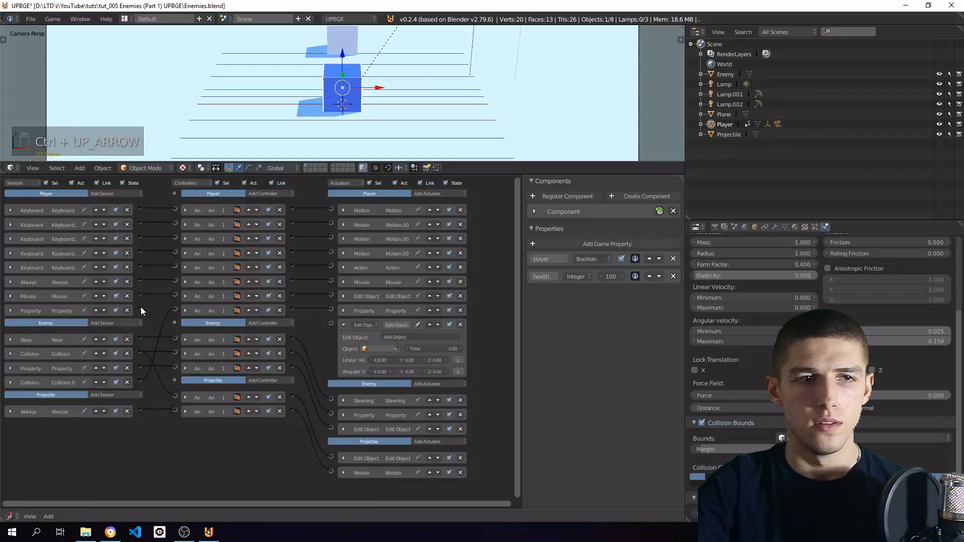
drag(141, 309, 331, 323)
click(411, 337)
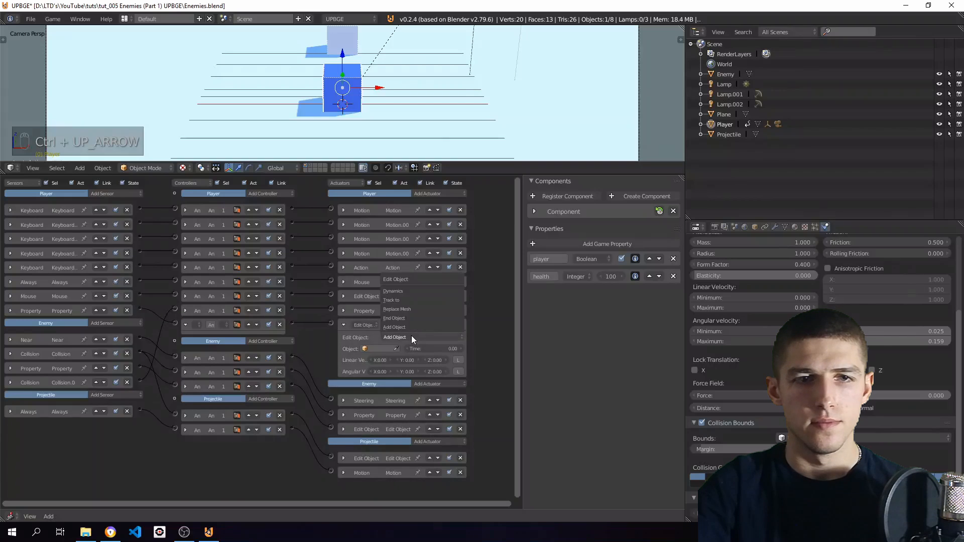
click(406, 321)
click(343, 325)
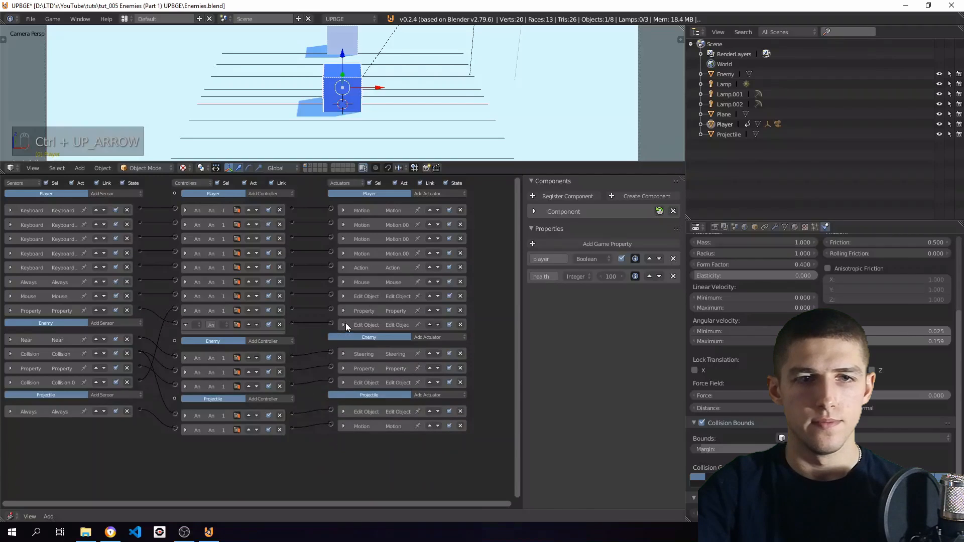
- Test the game in a maximized 3D view from an elevated perspective overlooking the whole plane, and stop it
scroll(397, 123, down, 1)
drag(485, 174, 487, 288)
key(ctrl+Up)
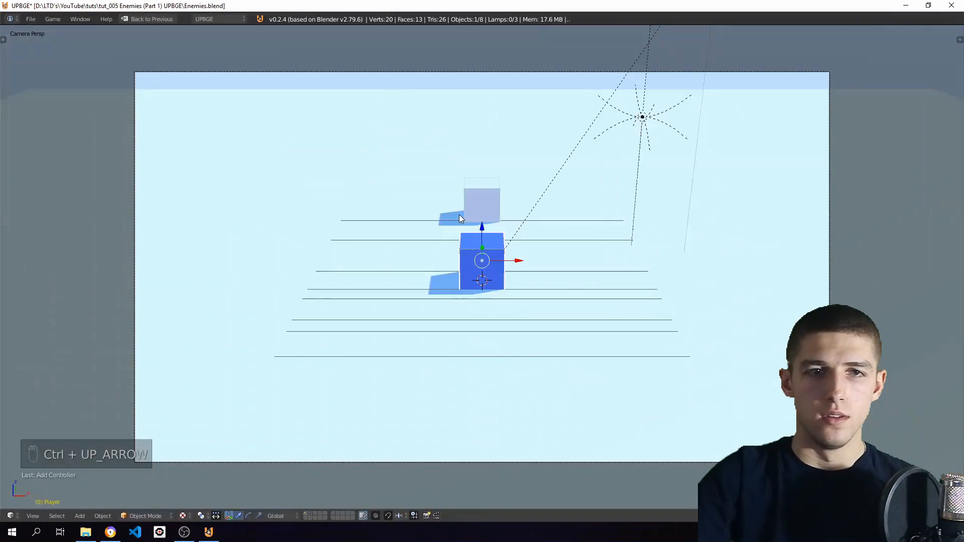
middle_drag(442, 216, 513, 243)
scroll(514, 244, down, 2)
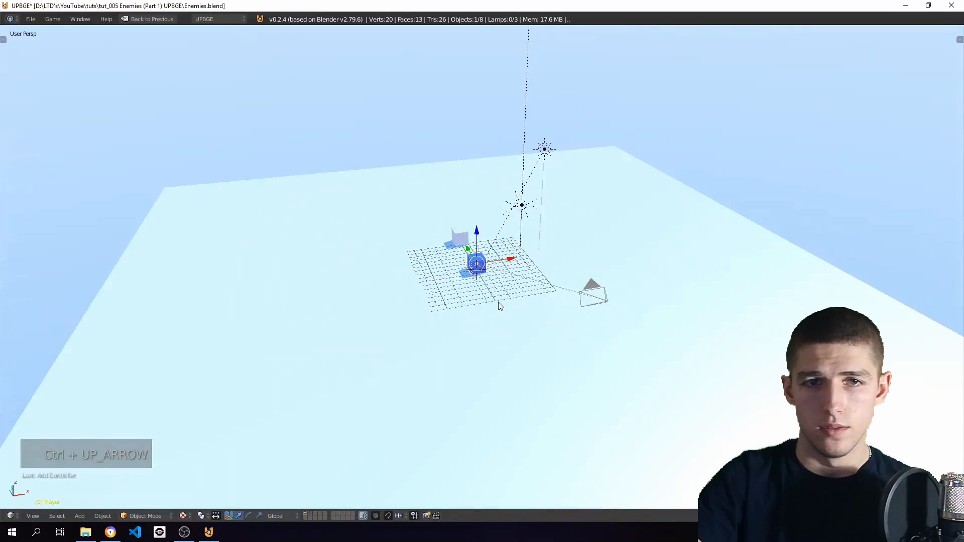
middle_drag(501, 306, 515, 323)
key(p)
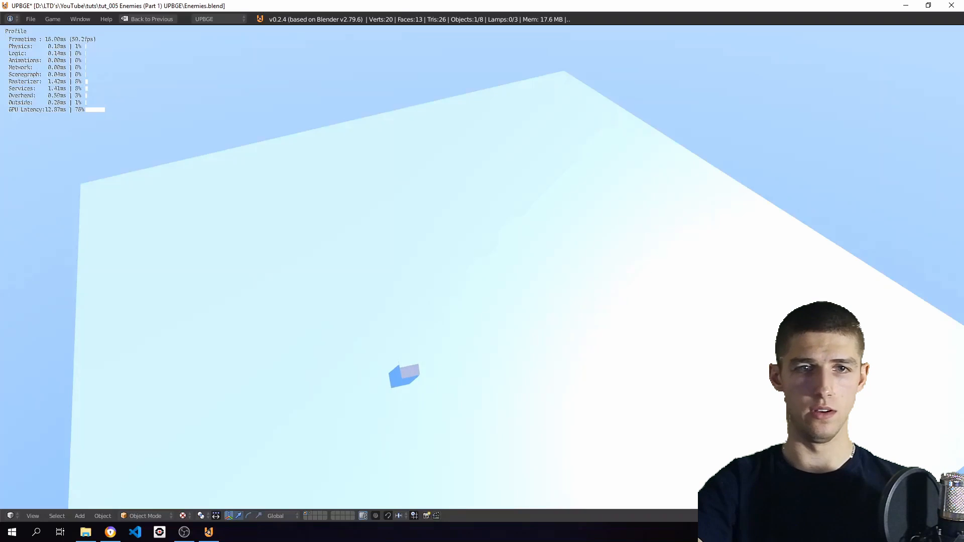
key(Escape)
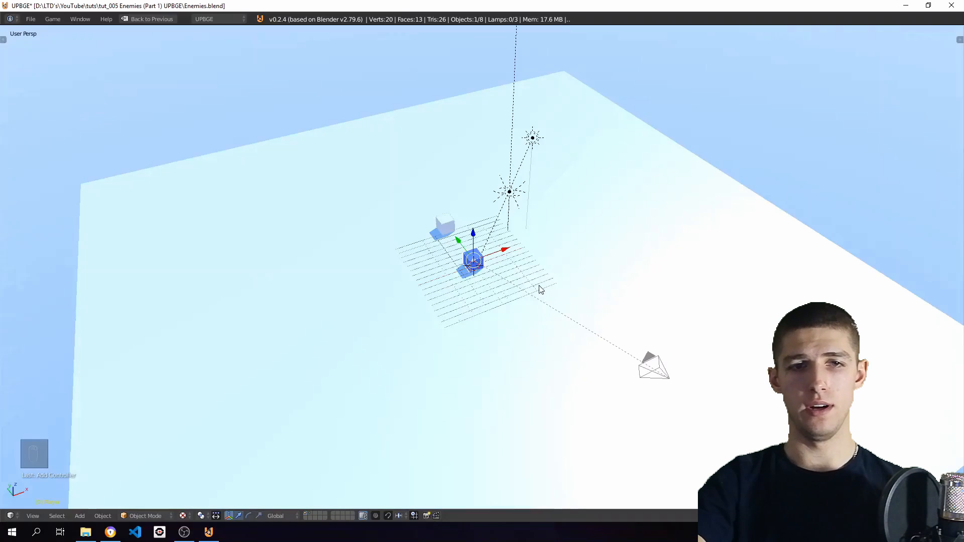
- Select the Enemy, restore the split layout, and review the settings of its player Collision sensor
right_click(447, 232)
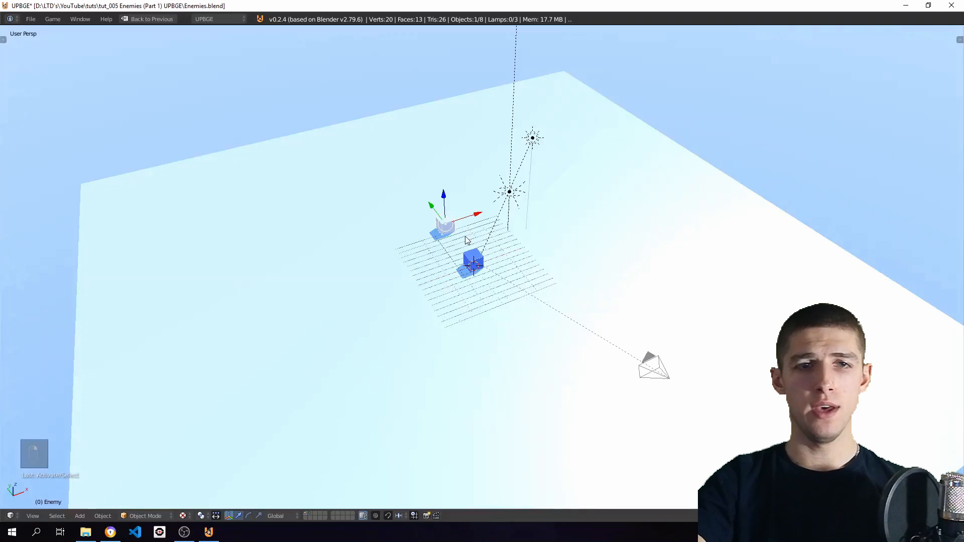
key(ctrl+Up)
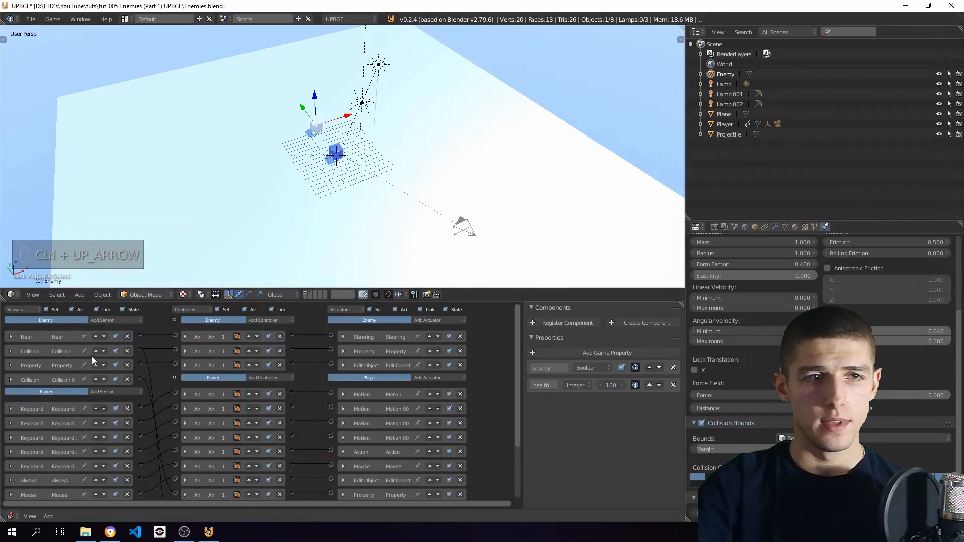
click(10, 381)
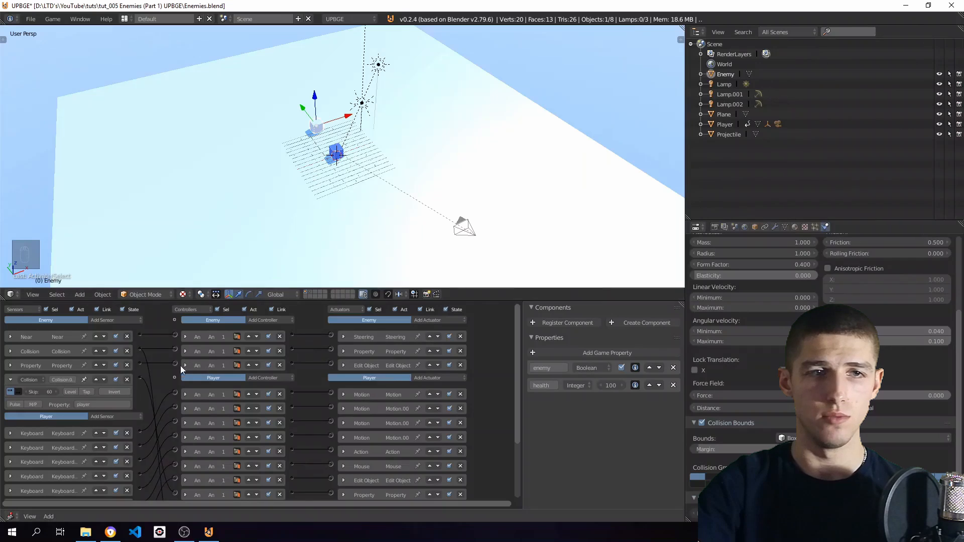
click(9, 380)
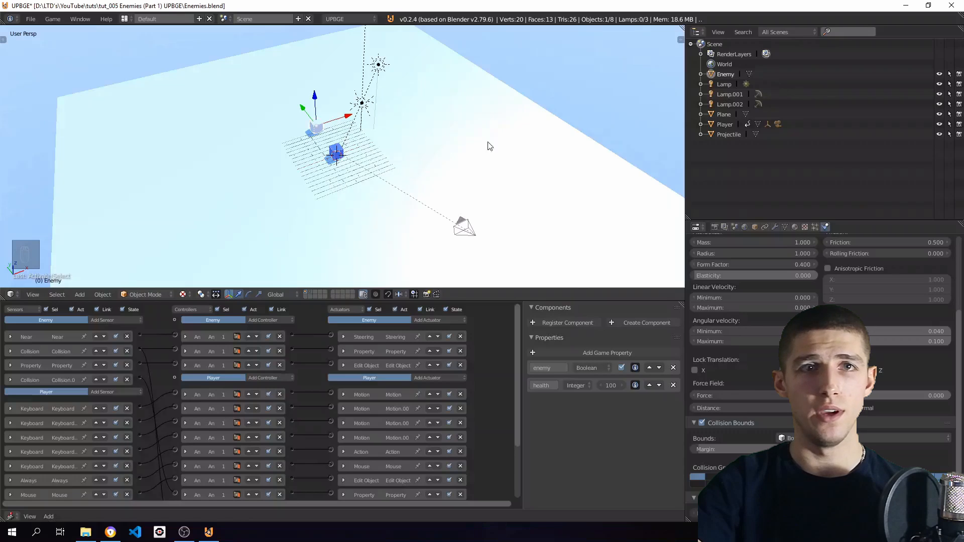
click(10, 380)
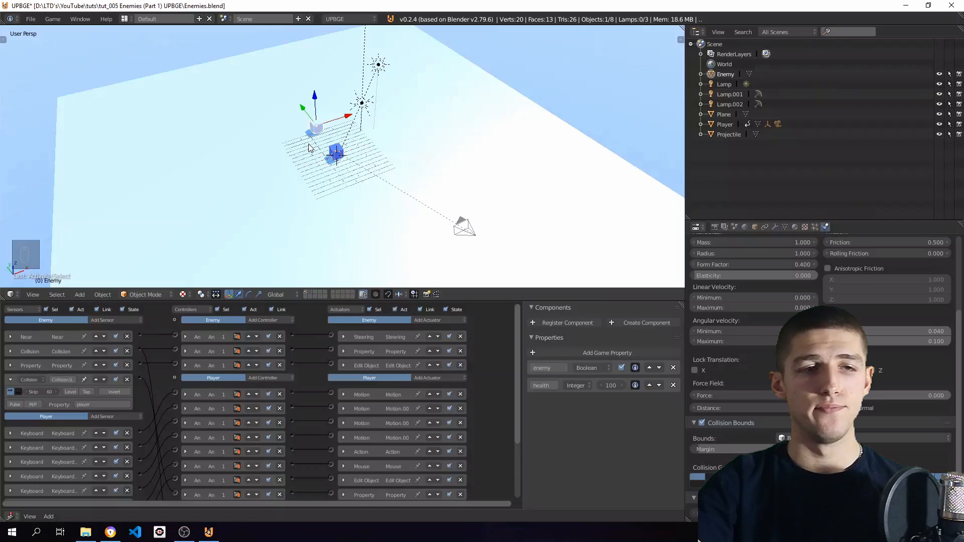
click(10, 380)
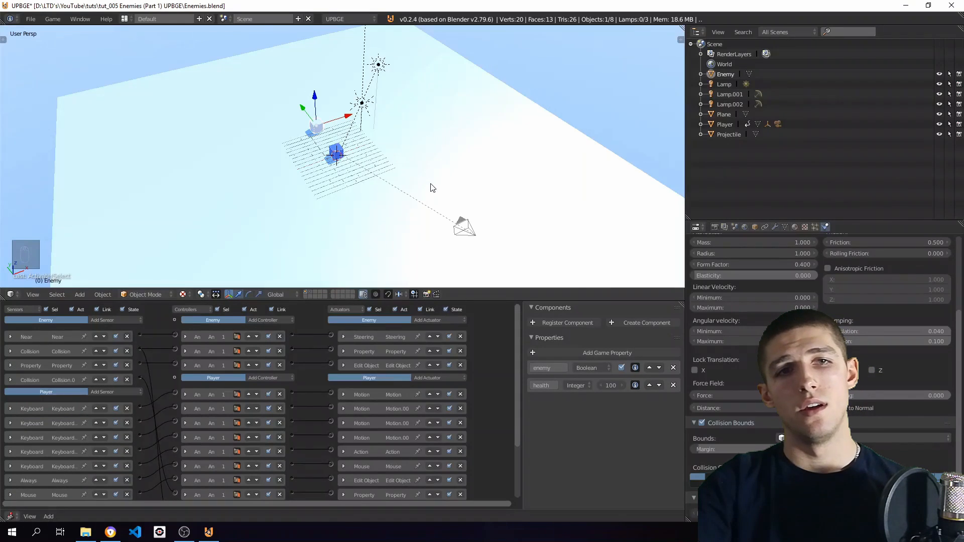
scroll(405, 173, up, 3)
middle_drag(355, 192, 296, 166)
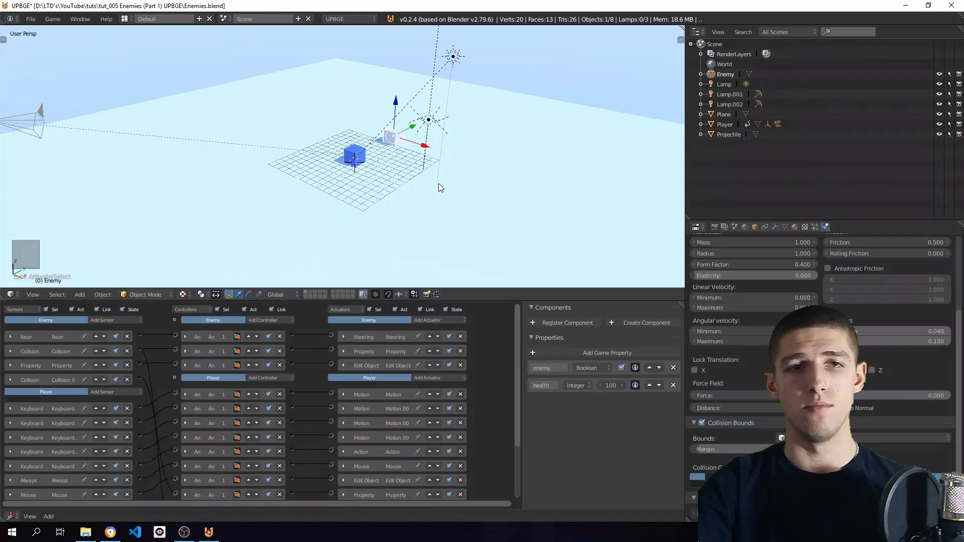
middle_drag(395, 185, 513, 197)
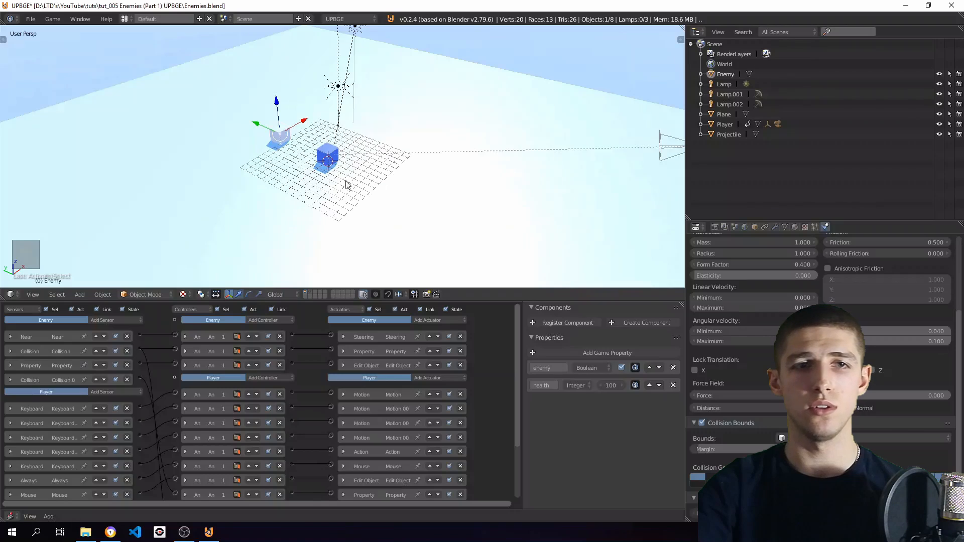
middle_drag(346, 181, 180, 174)
middle_drag(390, 182, 463, 189)
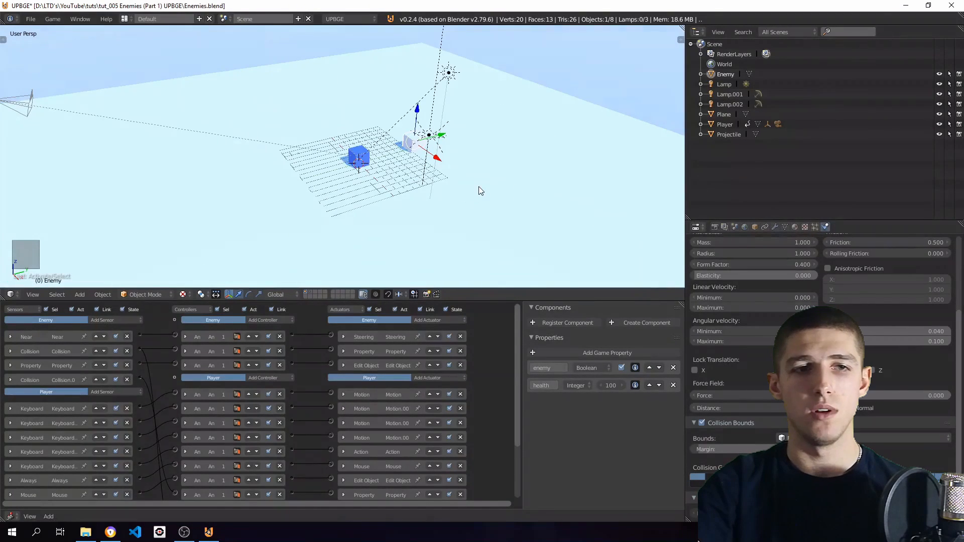